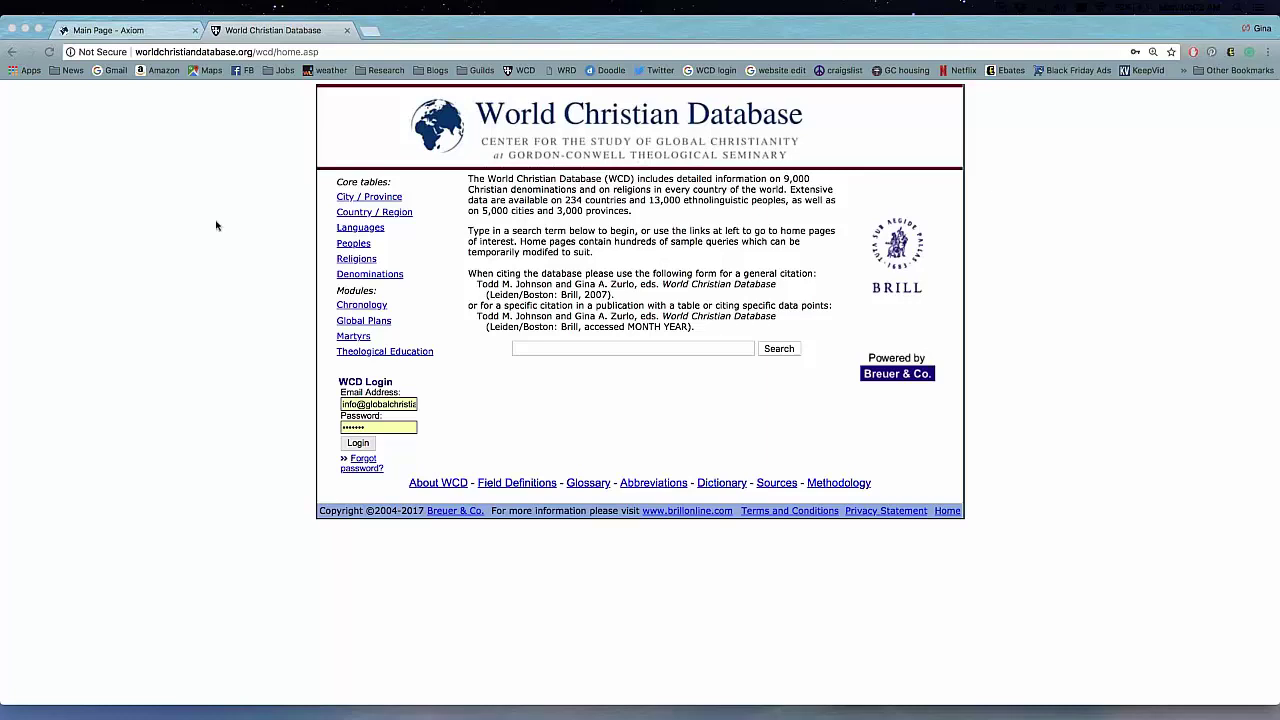
# - Go to the redesigned World Christian Database landing page and view the Religions description in its About section, closing it when done
pyautogui.click(145, 37)
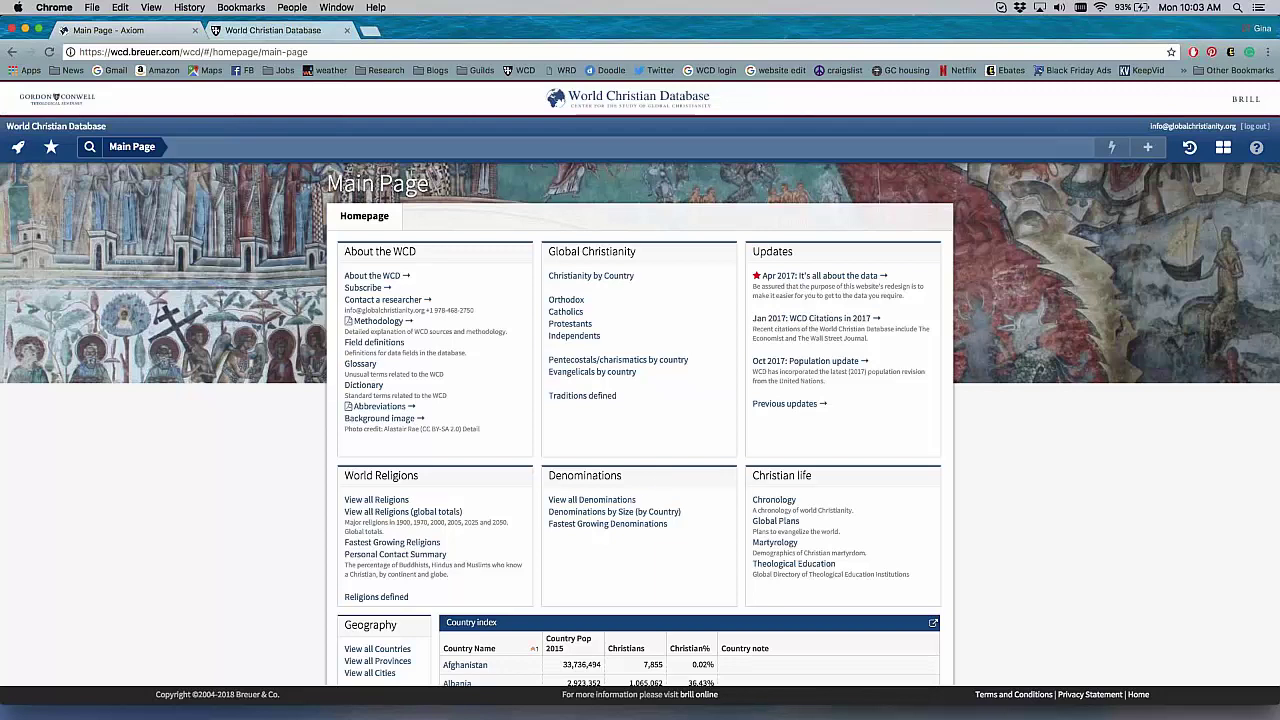
pyautogui.click(1257, 148)
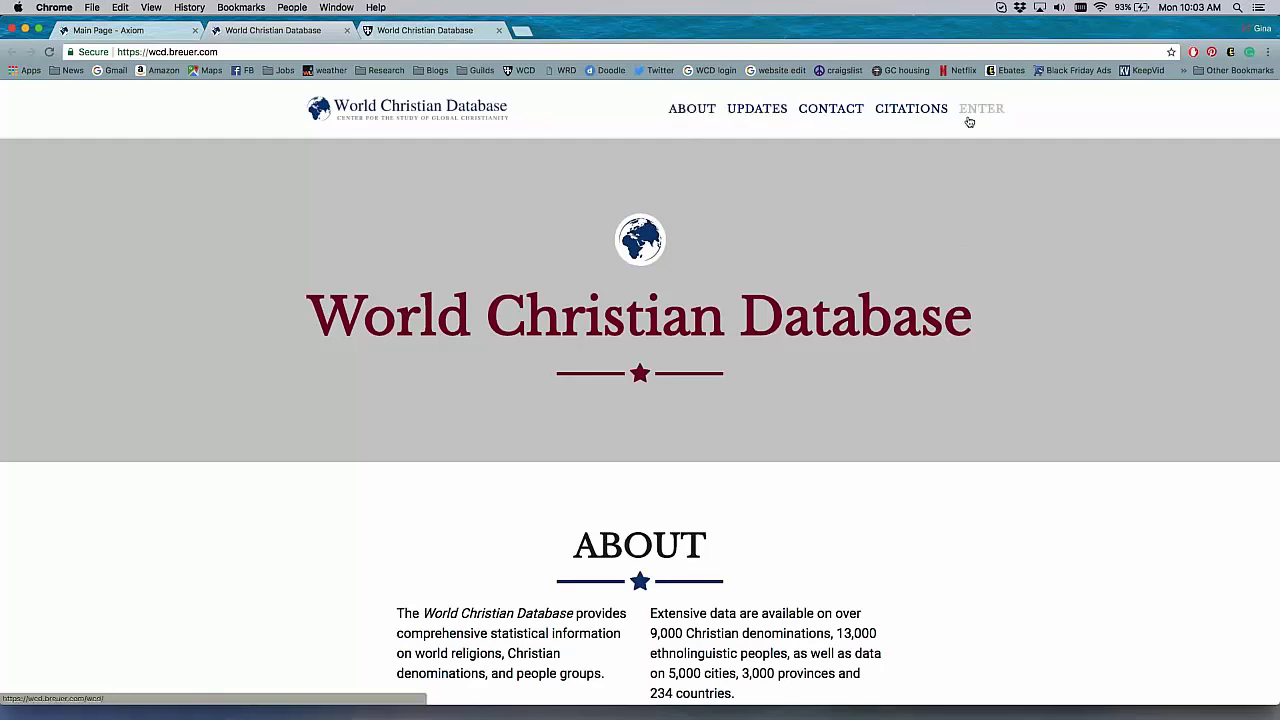
pyautogui.click(692, 110)
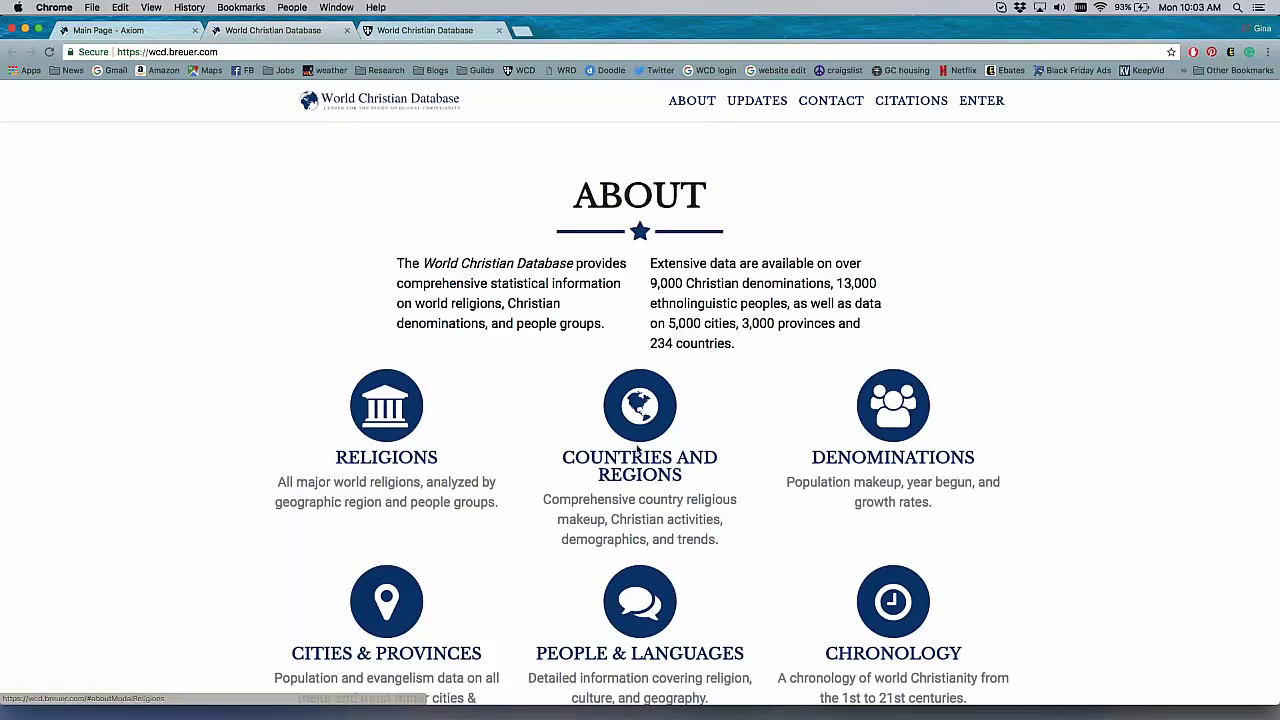
pyautogui.scroll(-2, 886, 632)
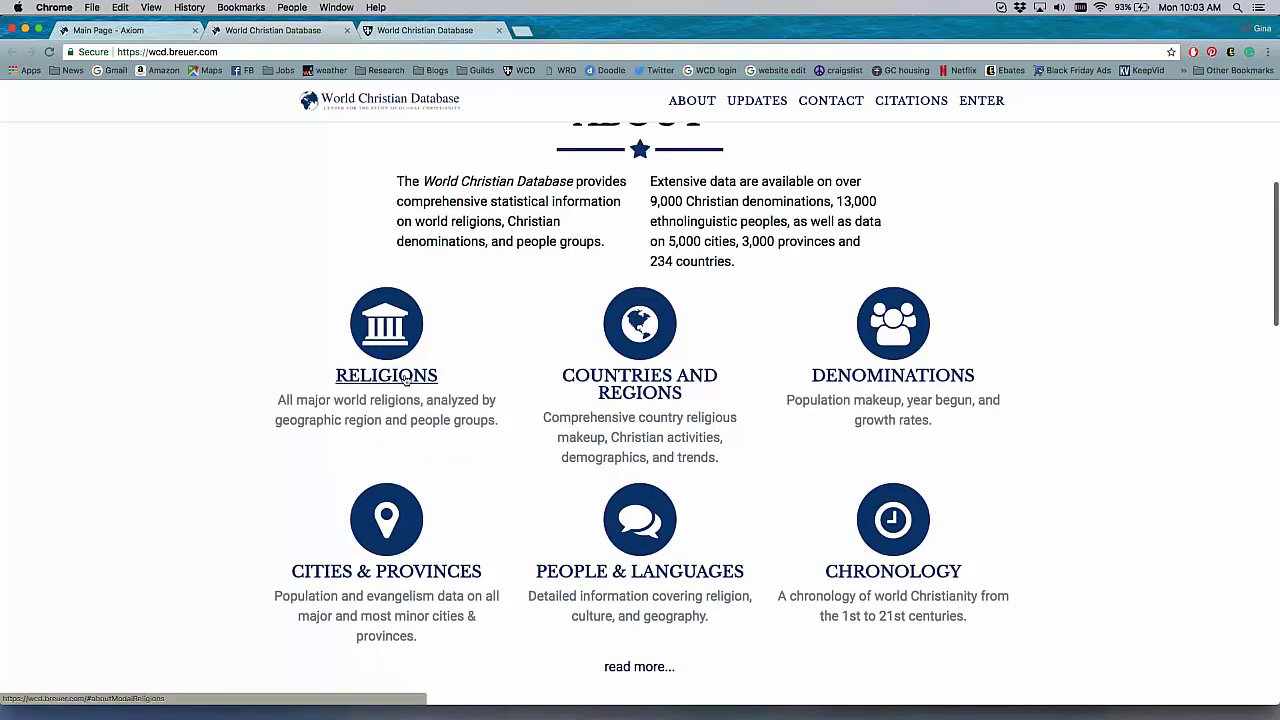
pyautogui.click(405, 378)
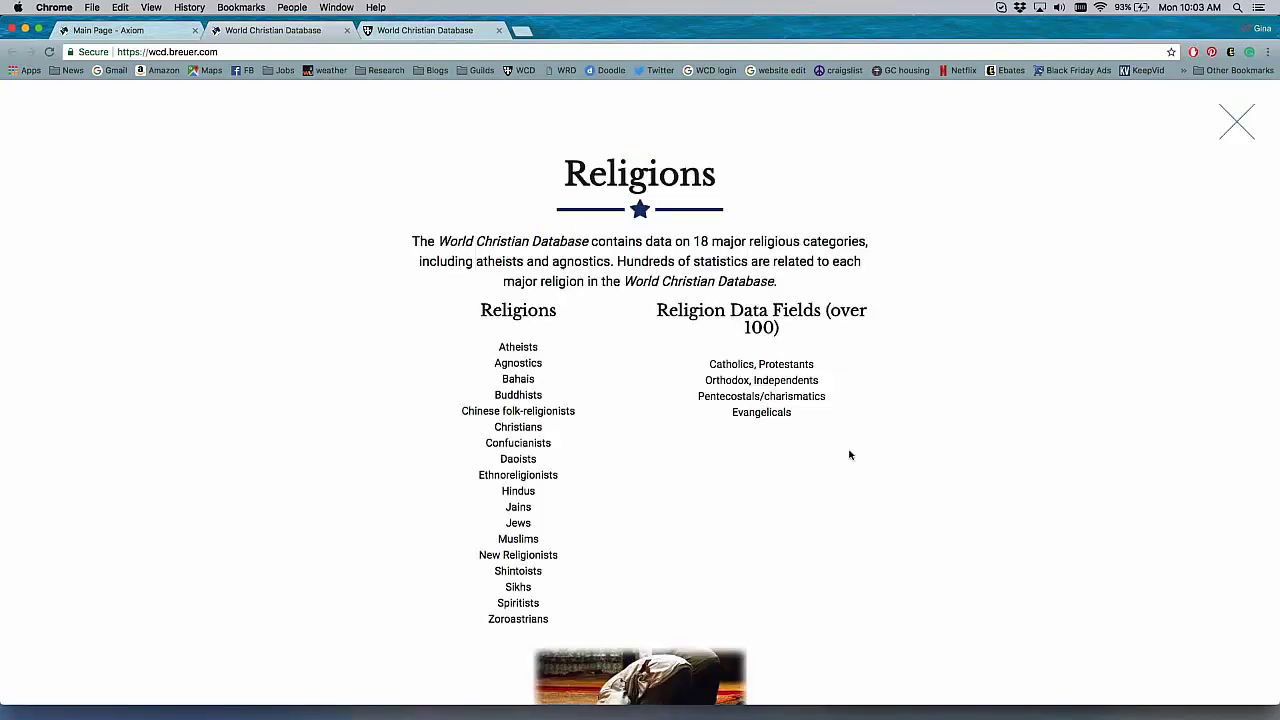
pyautogui.click(1234, 136)
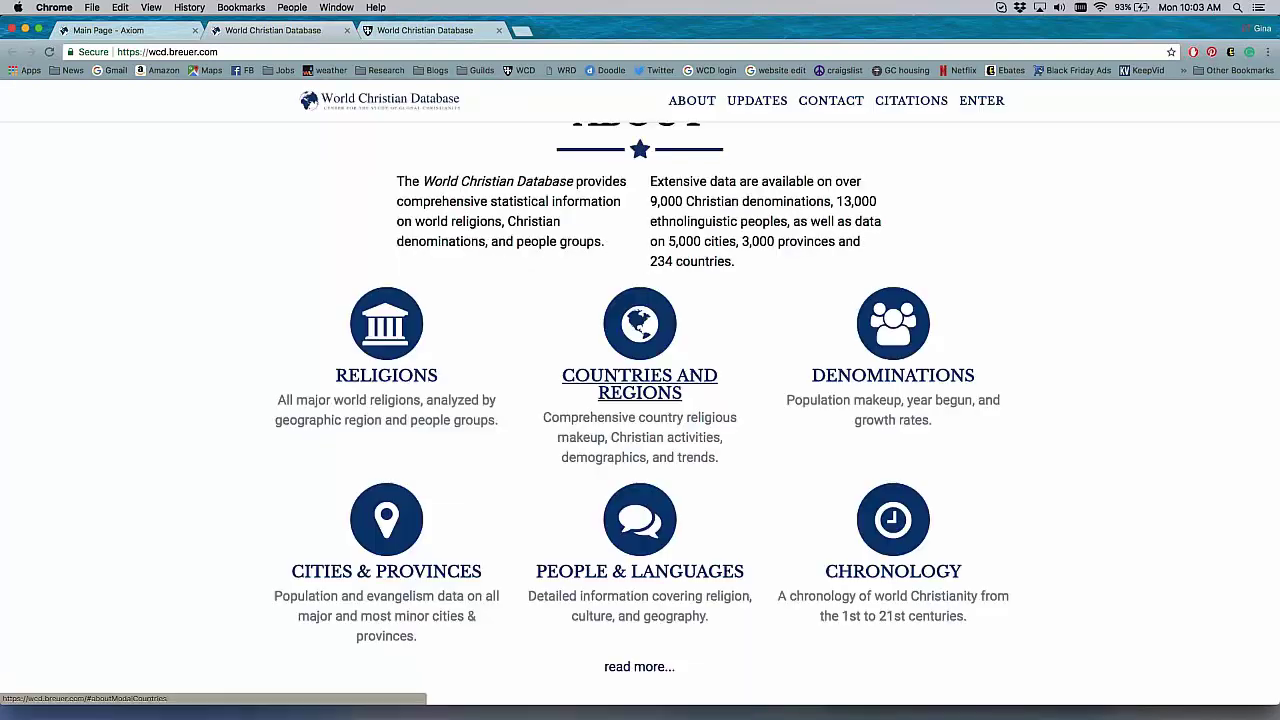
# - Review the Countries and Regions description and the Denominations description in the About section, closing each one
pyautogui.click(690, 378)
pyautogui.scroll(-3, 640, 400)
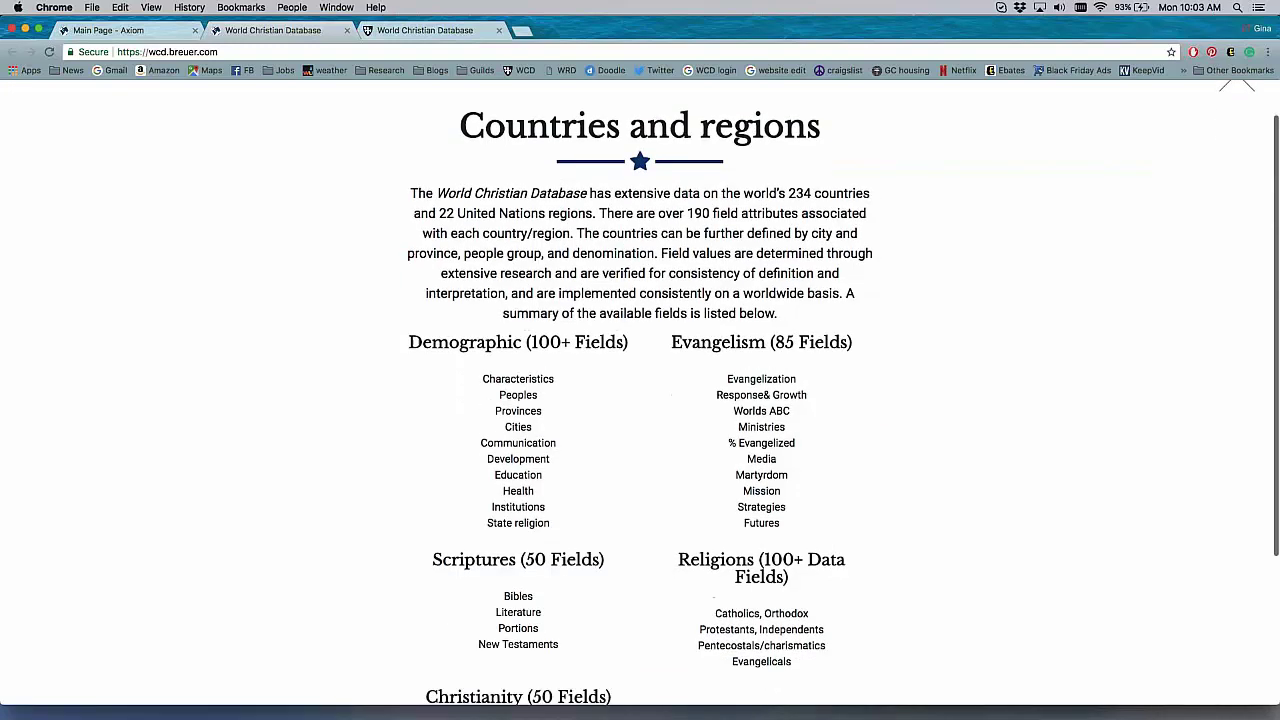
pyautogui.scroll(-2, 640, 400)
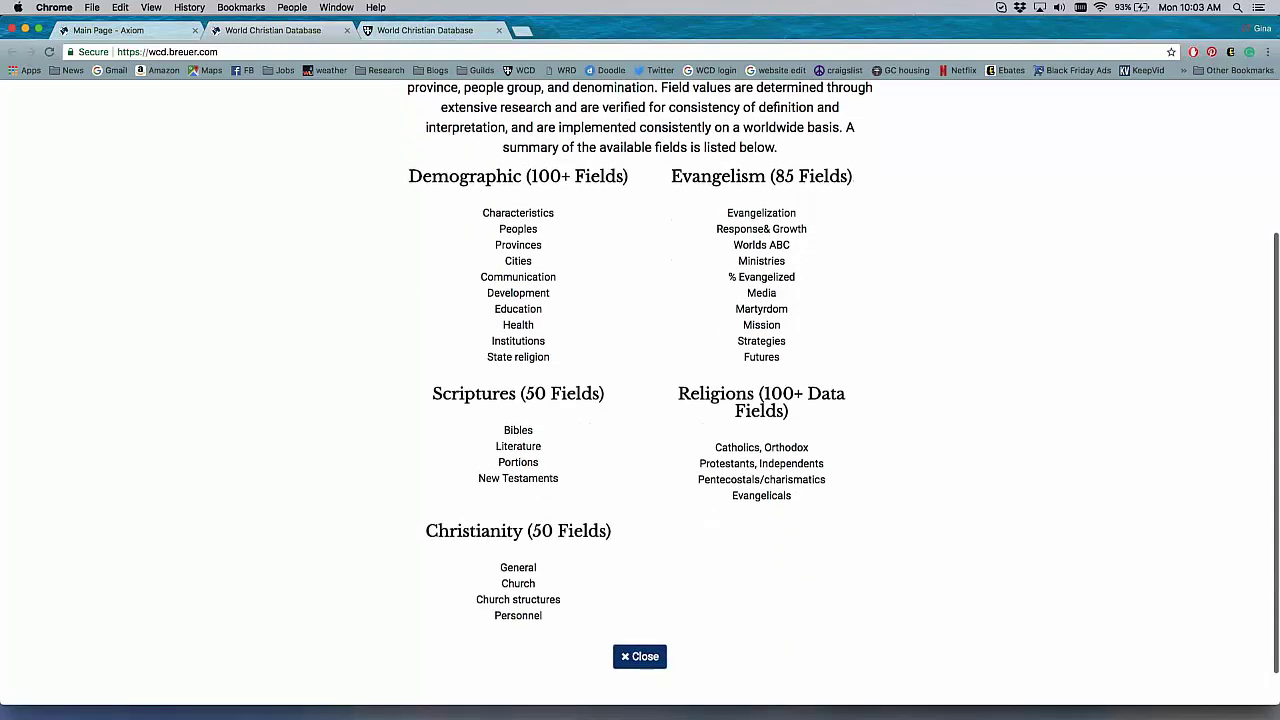
pyautogui.scroll(3, 640, 400)
pyautogui.scroll(2, 640, 400)
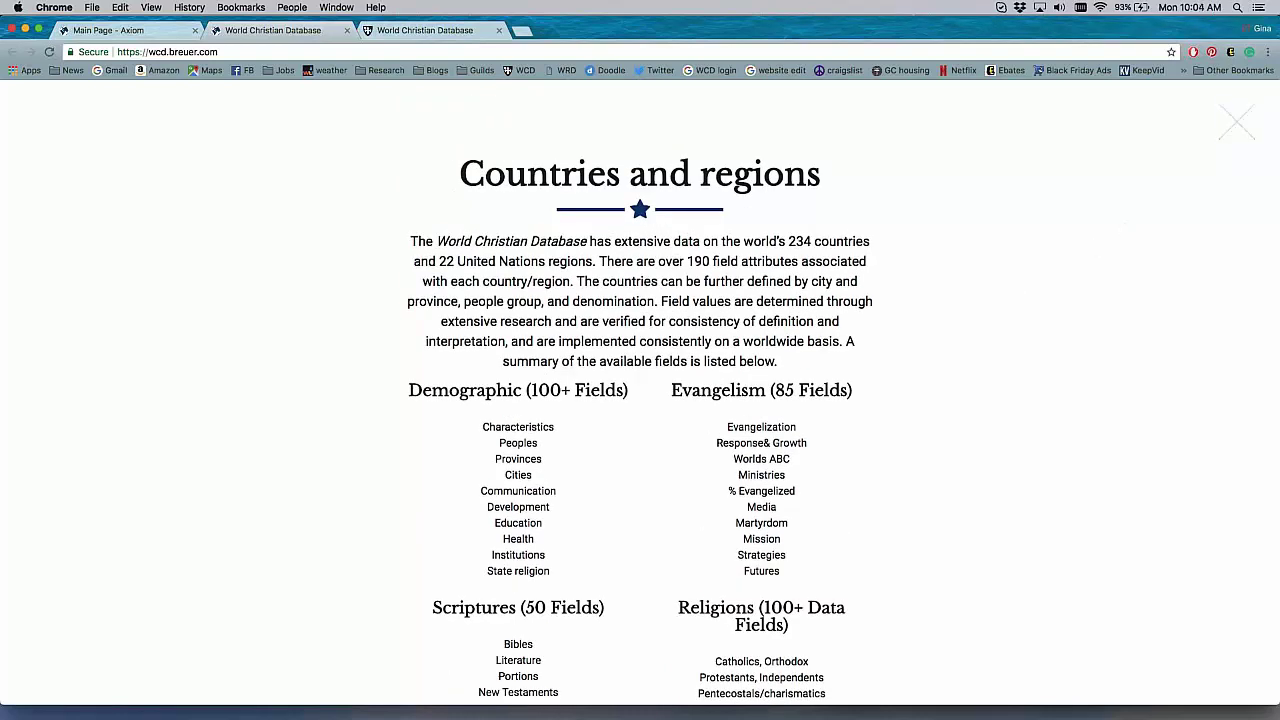
pyautogui.click(1237, 122)
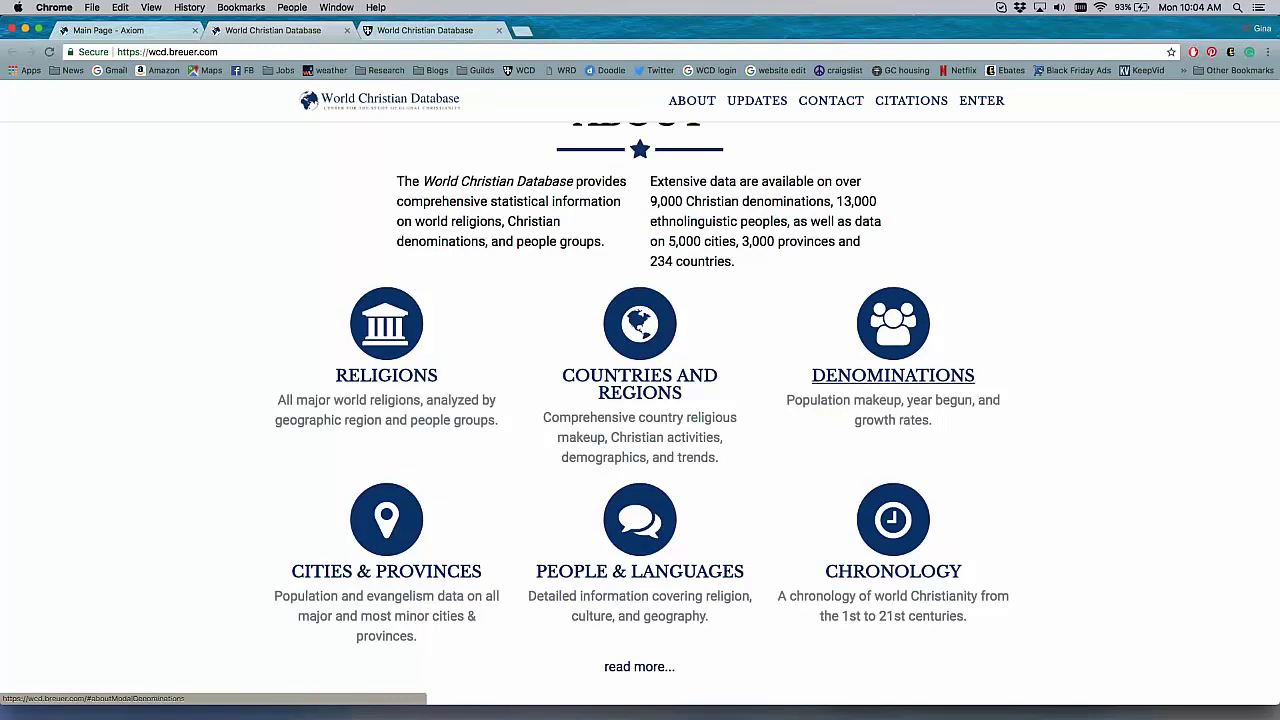
pyautogui.click(893, 375)
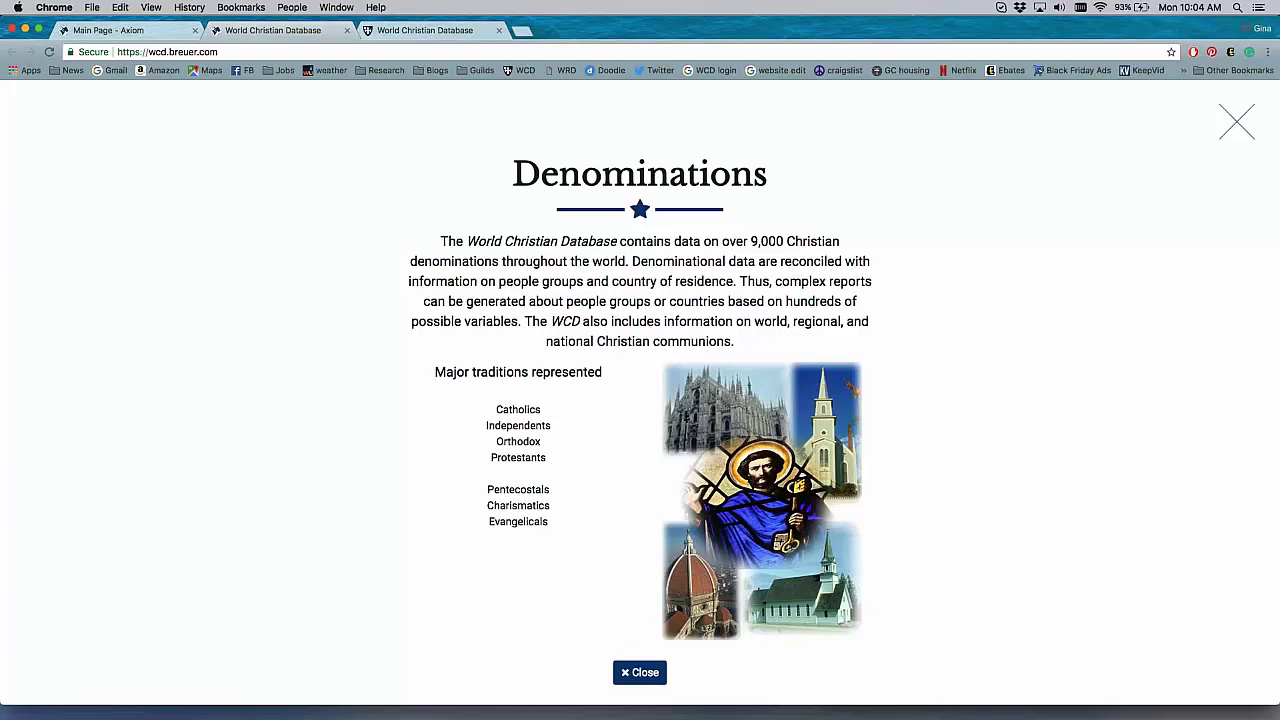
pyautogui.click(640, 672)
# - Open the full About the World Christian Database text, read through its sections, and close it
pyautogui.scroll(-2, 655, 580)
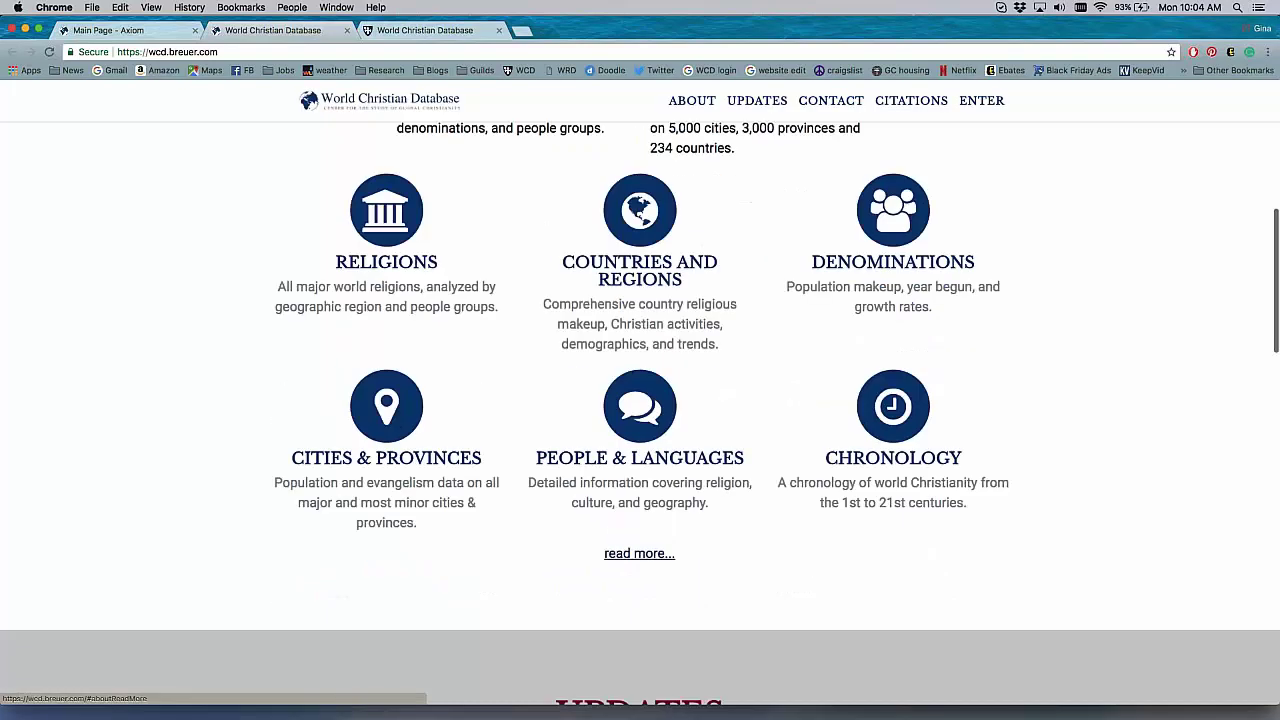
pyautogui.click(661, 555)
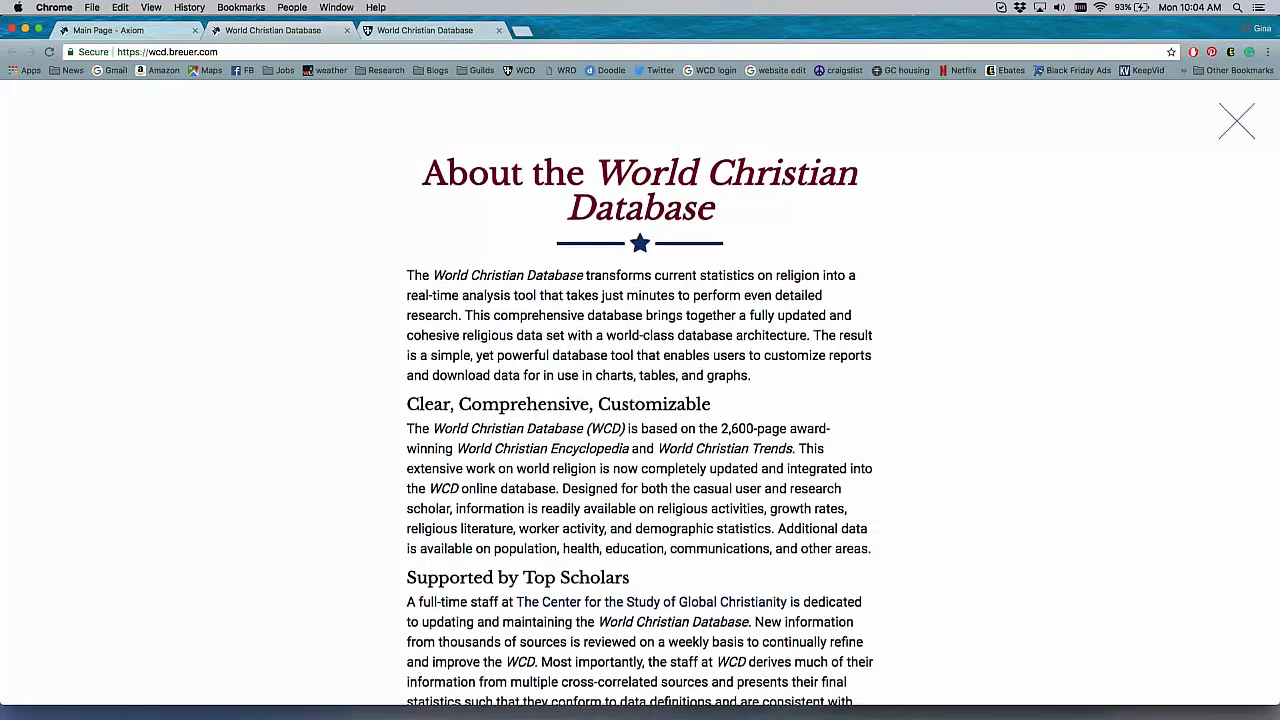
pyautogui.scroll(-3, 640, 400)
pyautogui.scroll(-2, 640, 400)
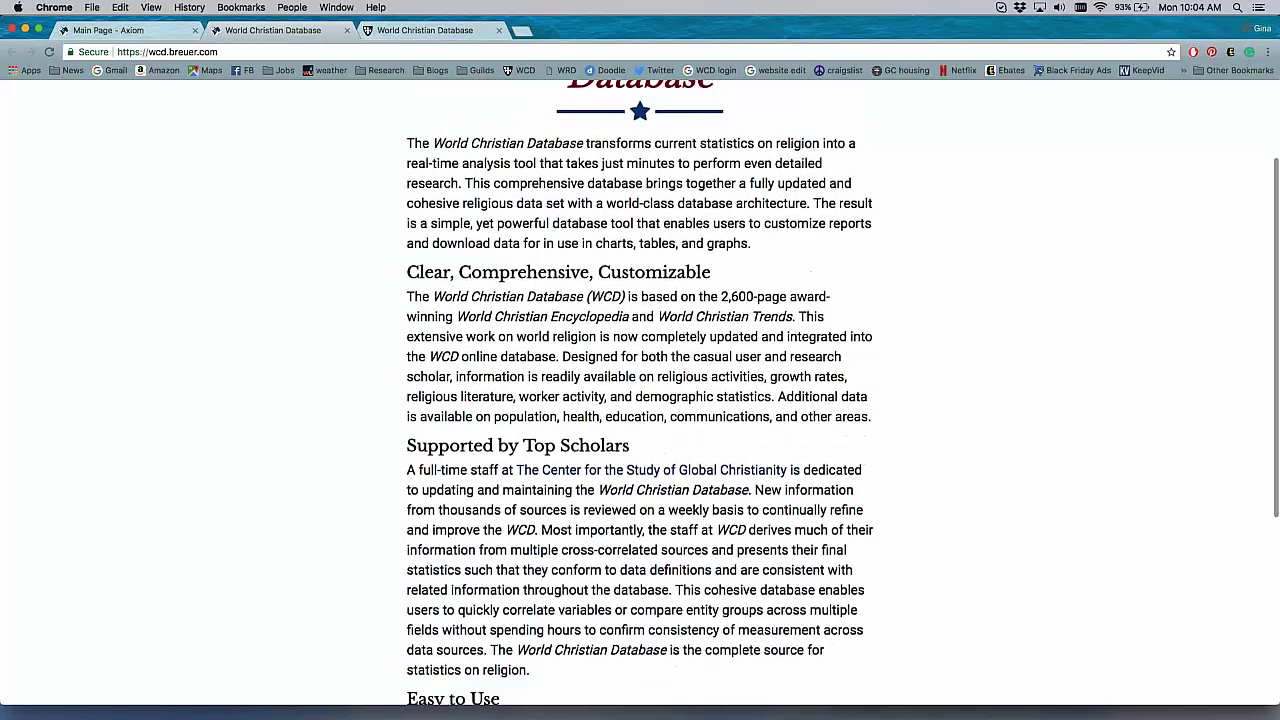
pyautogui.scroll(-3, 640, 400)
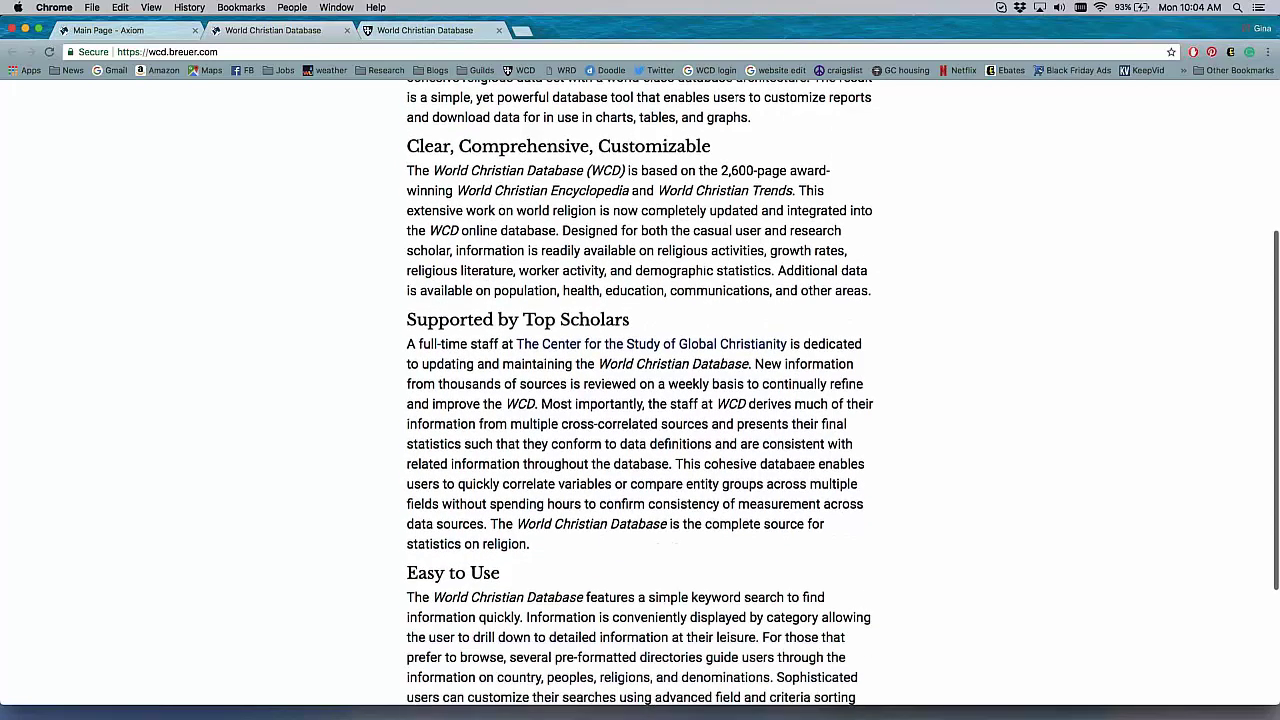
pyautogui.scroll(-4, 640, 400)
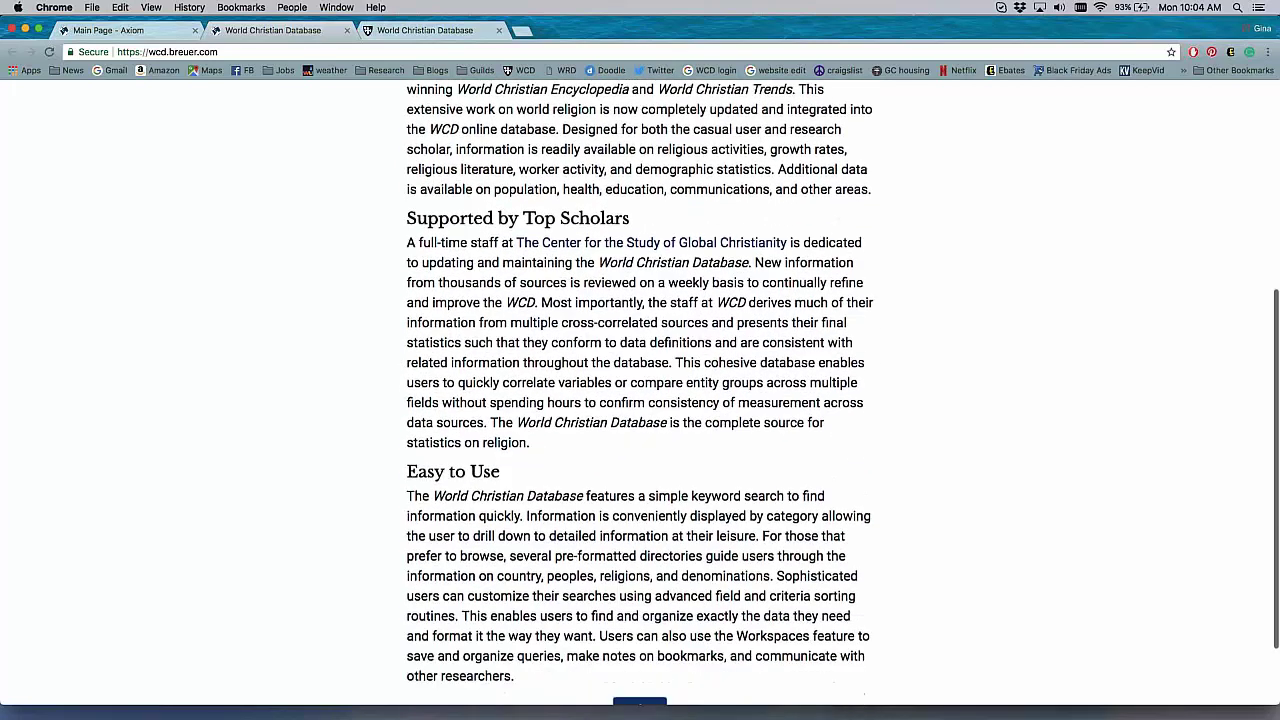
pyautogui.scroll(10, 640, 400)
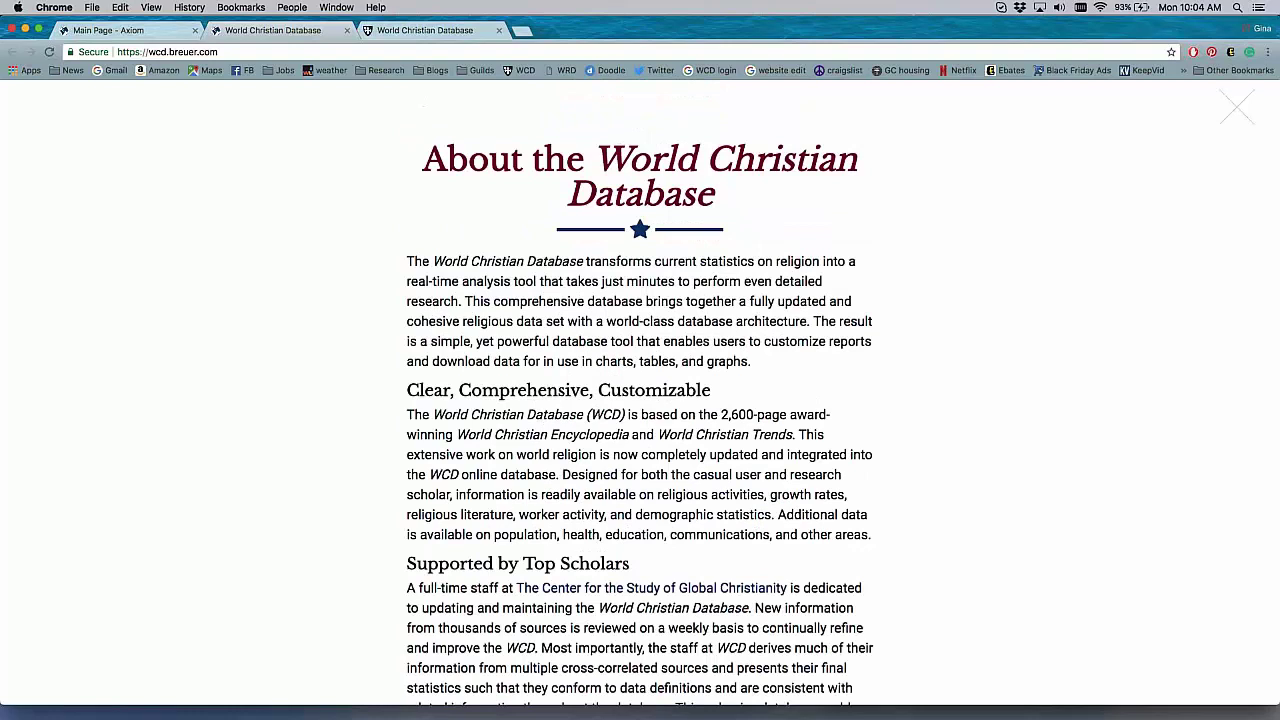
pyautogui.click(1237, 107)
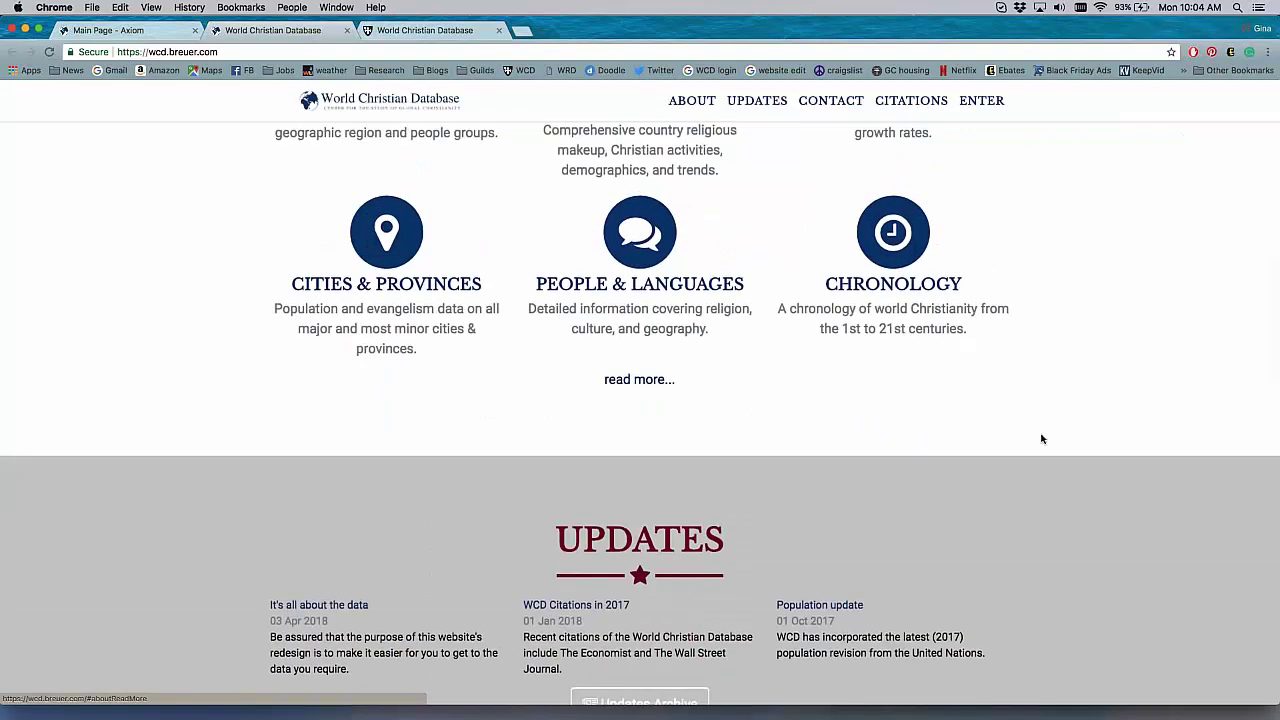
# - Open the "It's all about the data" update, highlight its closing paragraph about getting help from researchers, and close the article
pyautogui.scroll(-4, 1041, 439)
pyautogui.scroll(-3, 1041, 439)
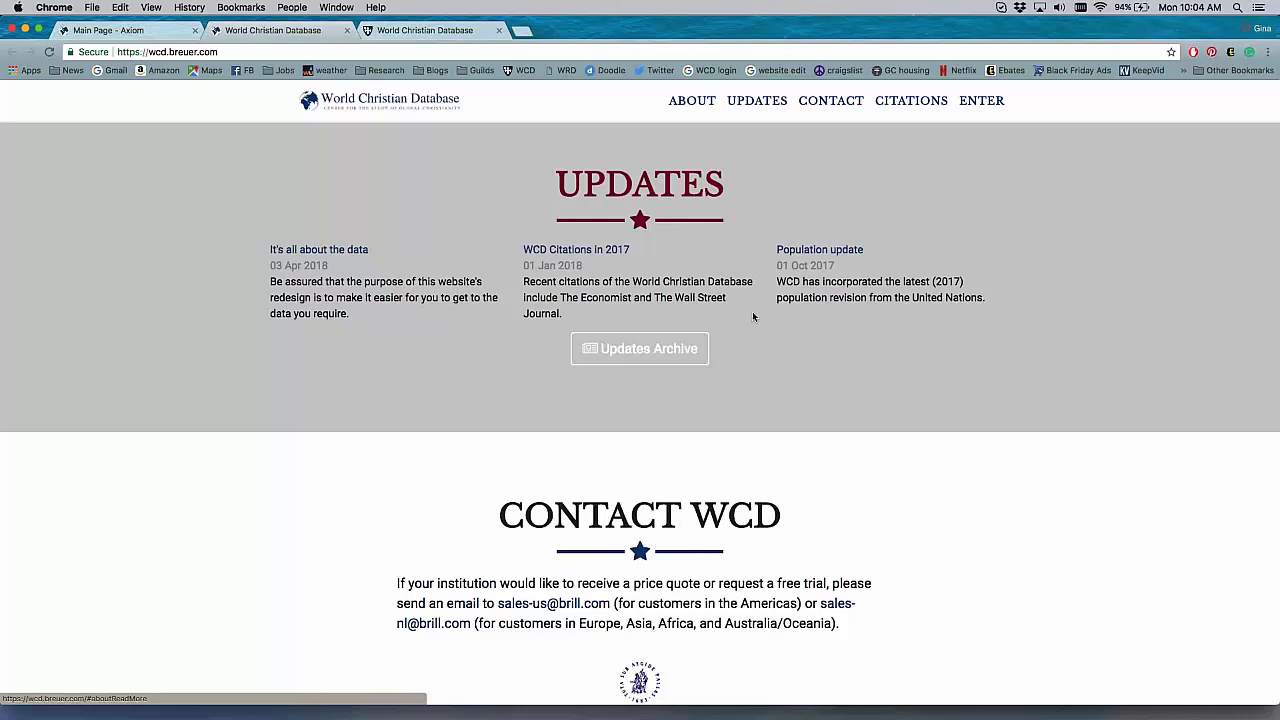
pyautogui.click(303, 251)
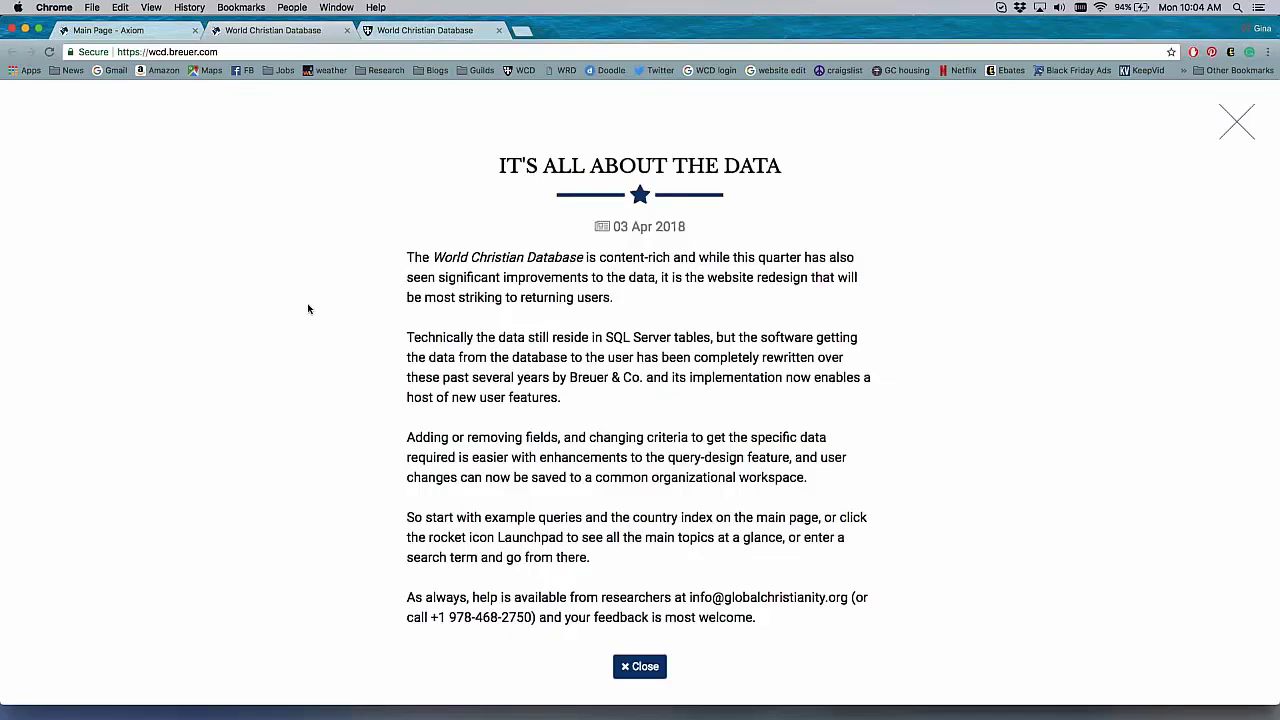
pyautogui.moveTo(686, 227); pyautogui.dragTo(615, 227)
pyautogui.moveTo(757, 618); pyautogui.dragTo(406, 597)
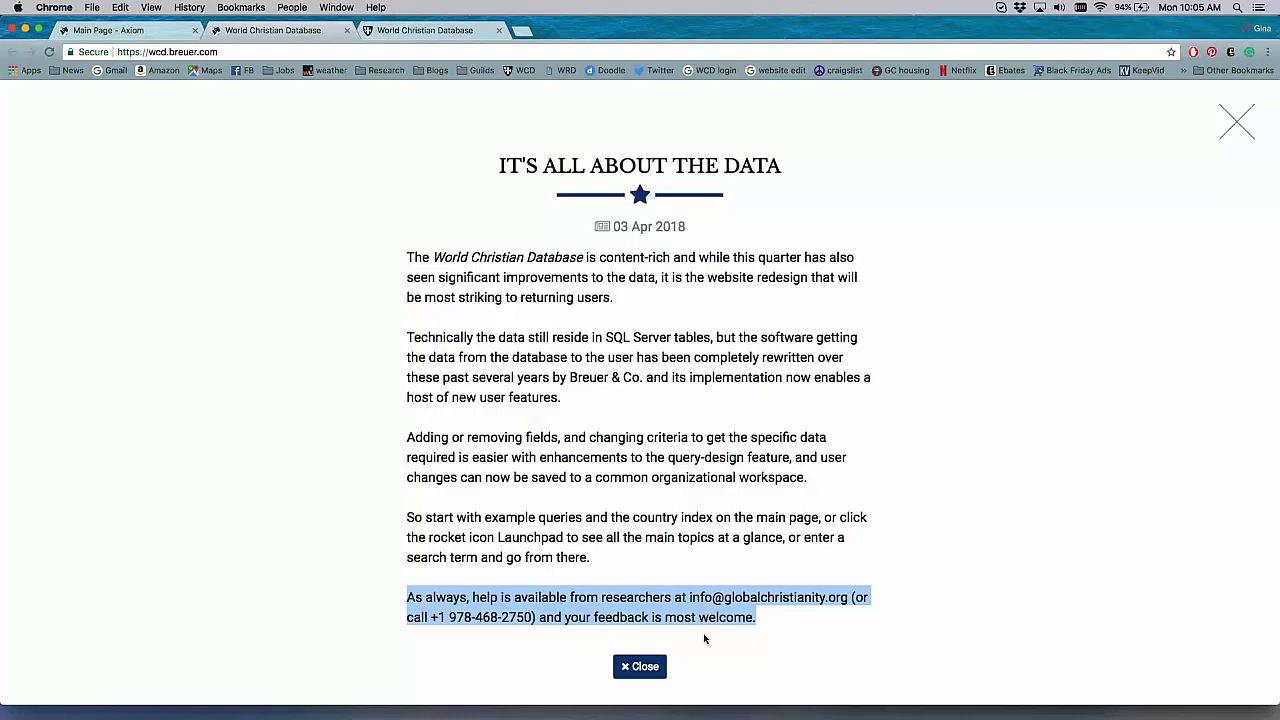
pyautogui.click(640, 666)
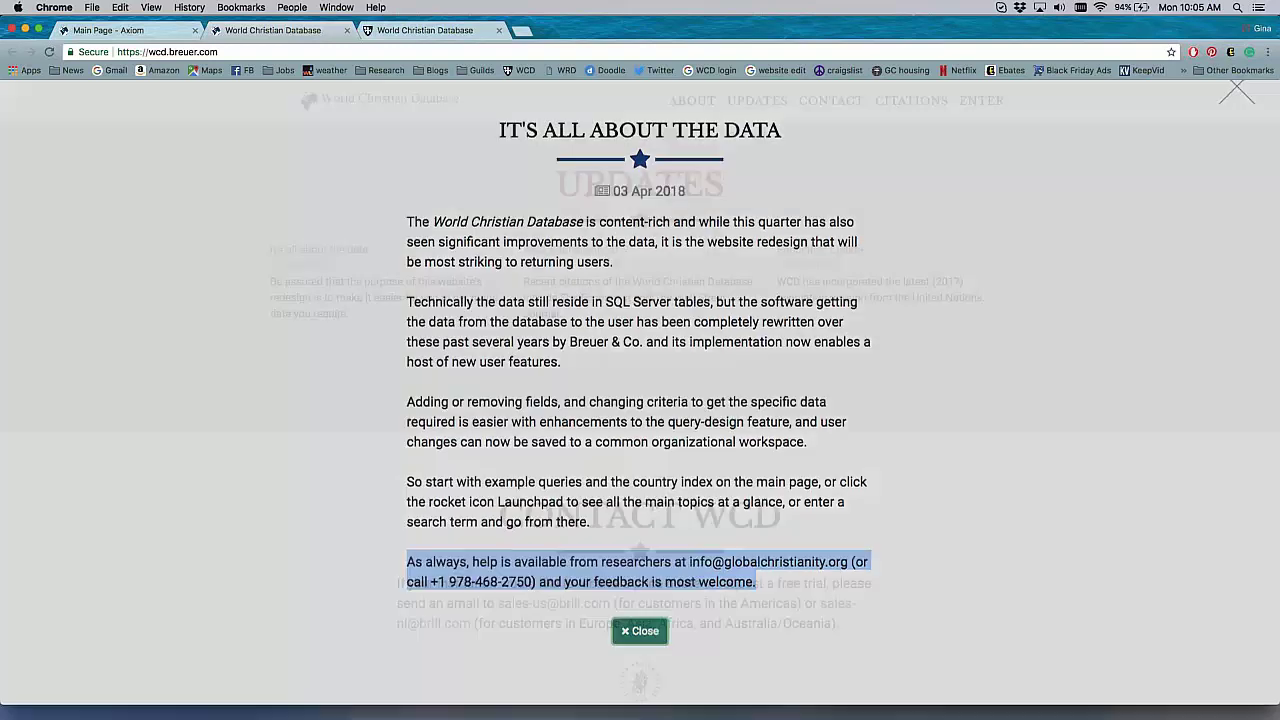
# - Review the Contact WCD section and the recommended citation forms in the Citations section
pyautogui.scroll(-4, 813, 636)
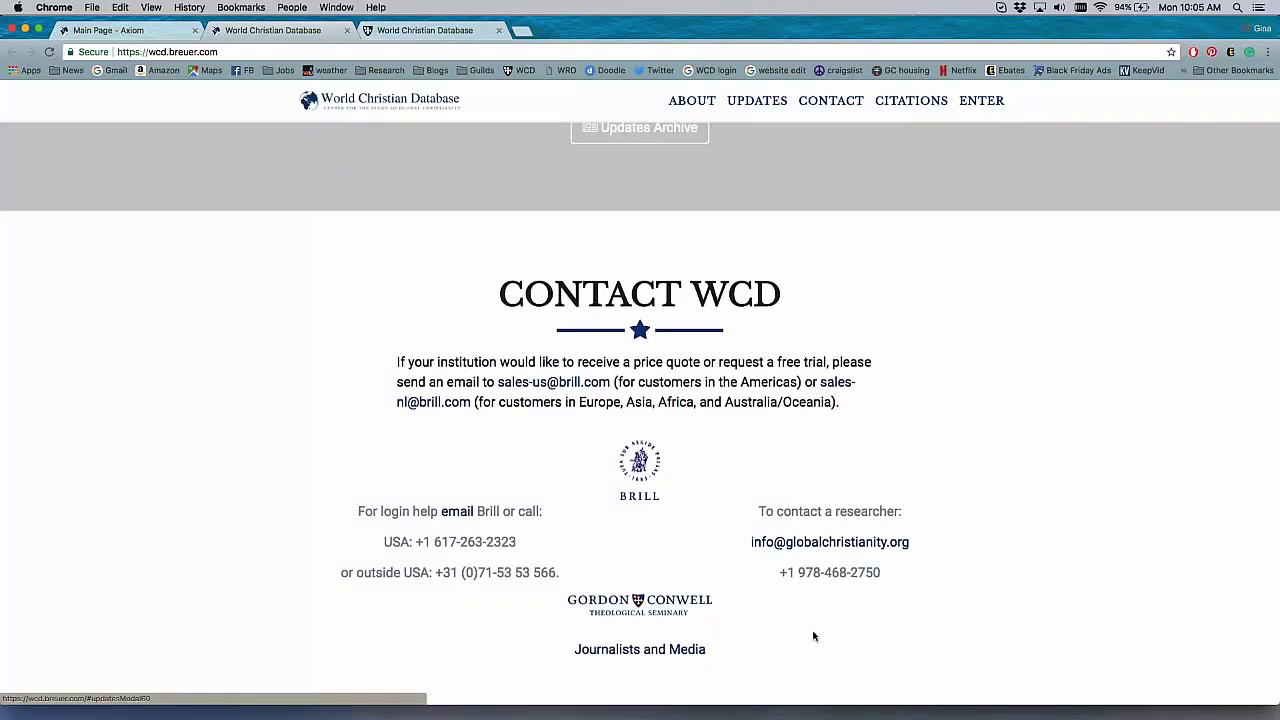
pyautogui.scroll(-2, 813, 636)
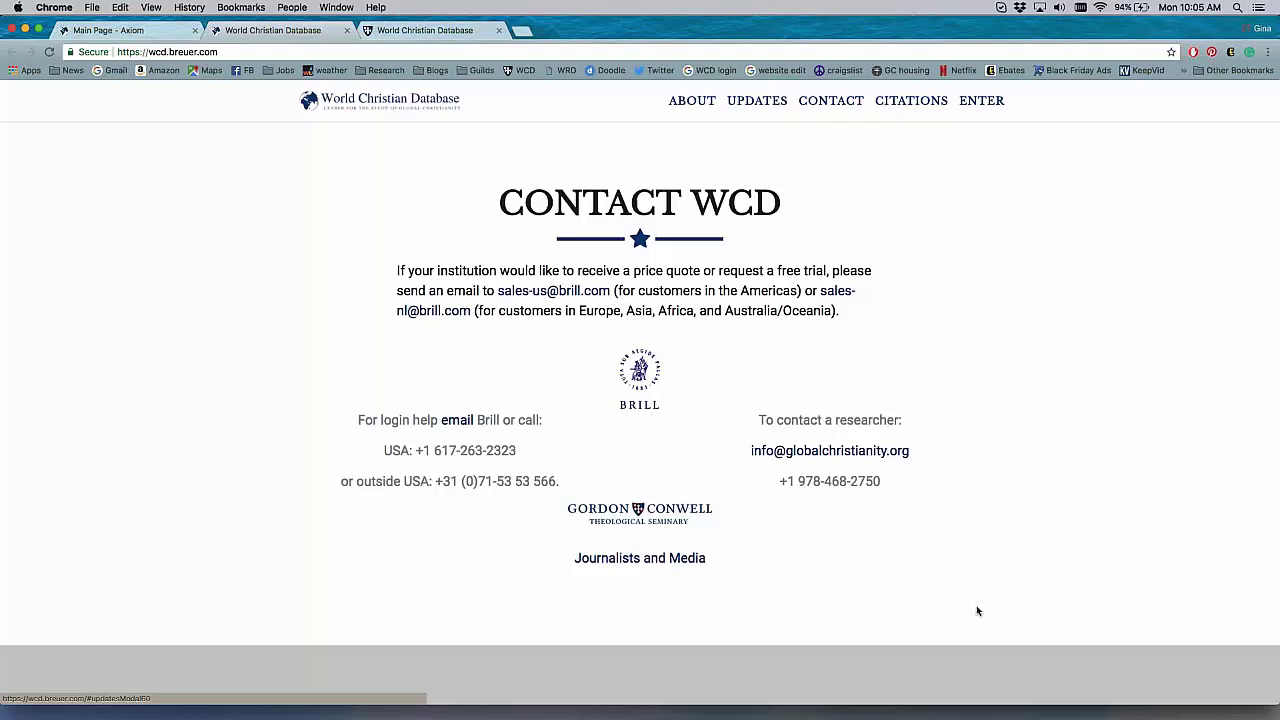
pyautogui.scroll(-5, 978, 611)
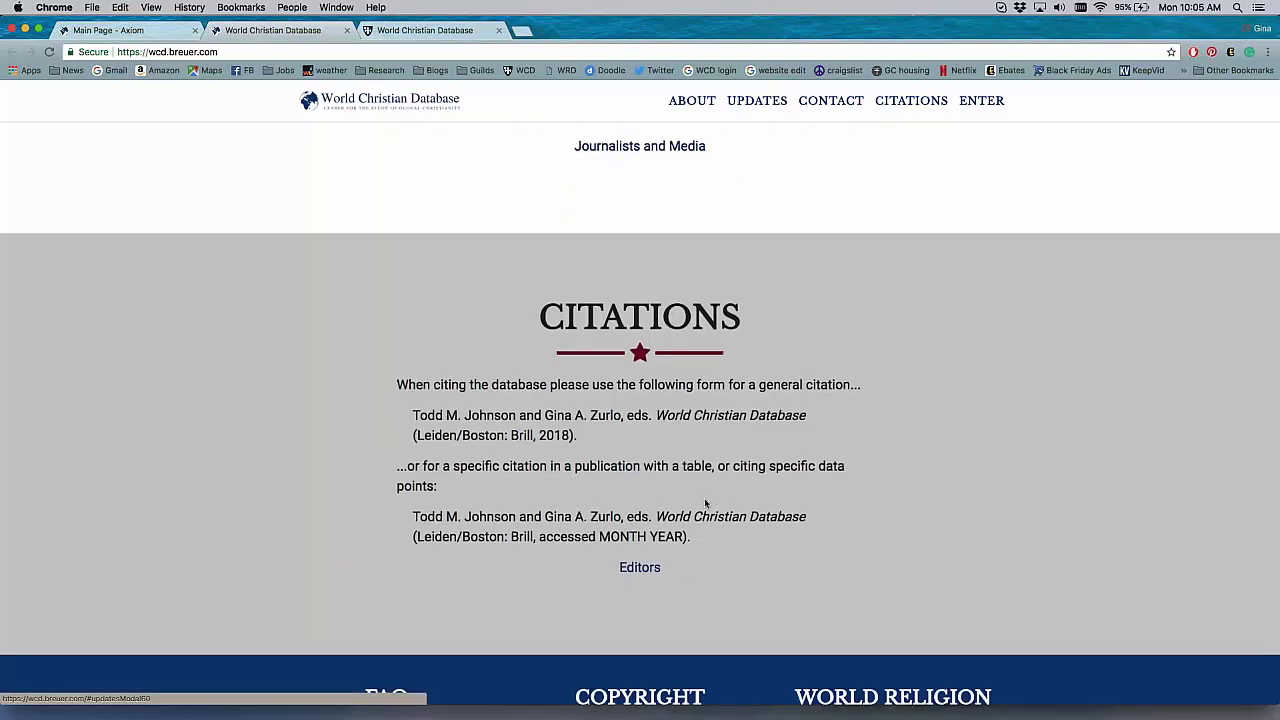
# - Return to the start of the landing page and enter the database's Main Page
pyautogui.scroll(15, 640, 414)
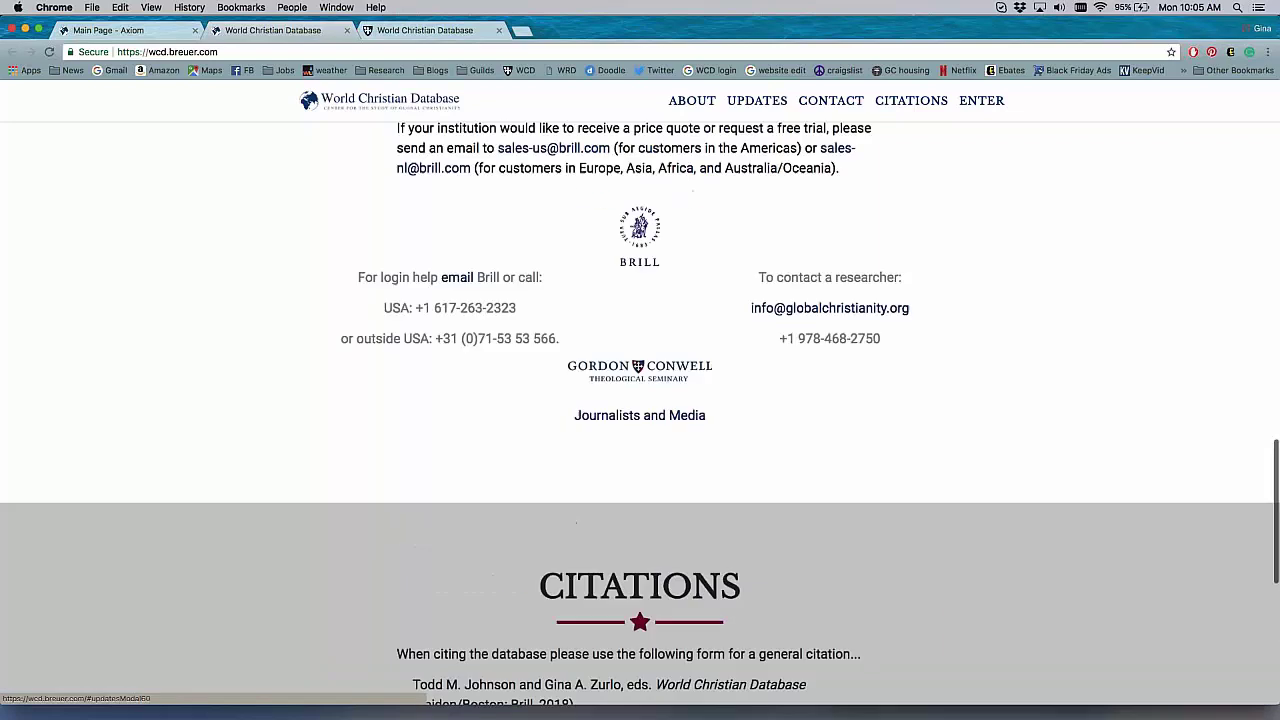
pyautogui.scroll(4, 640, 400)
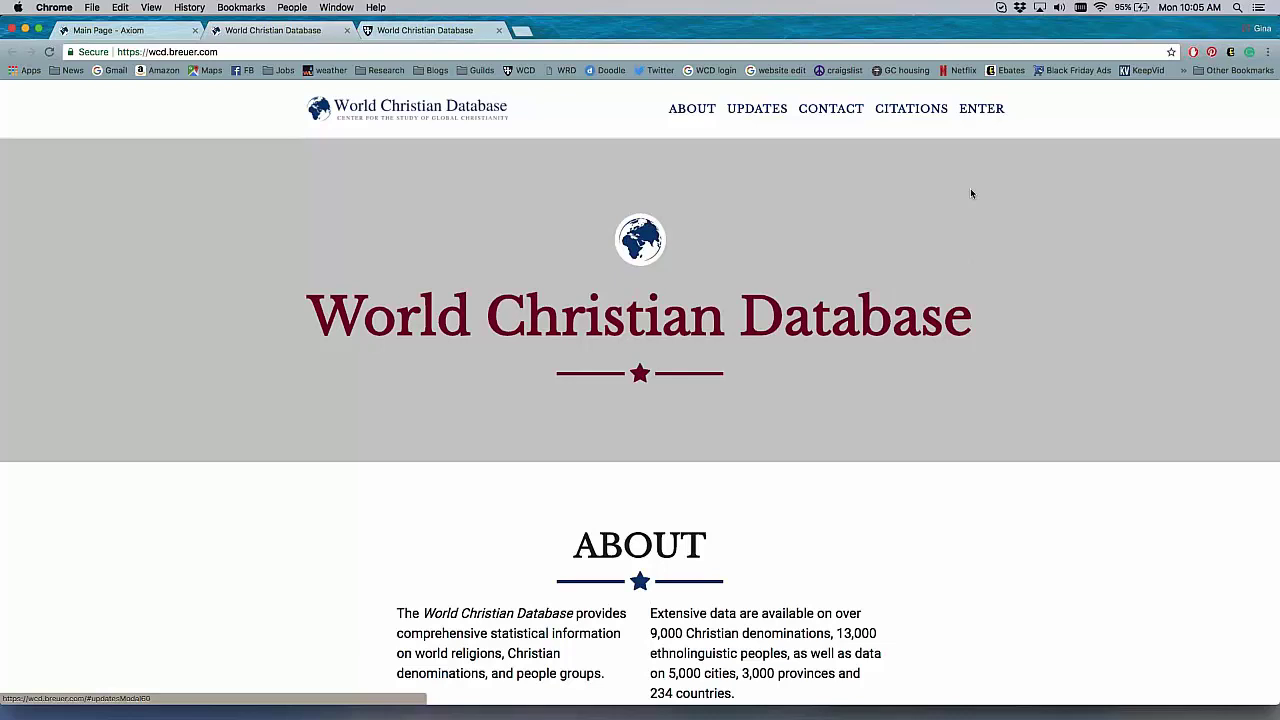
pyautogui.click(972, 114)
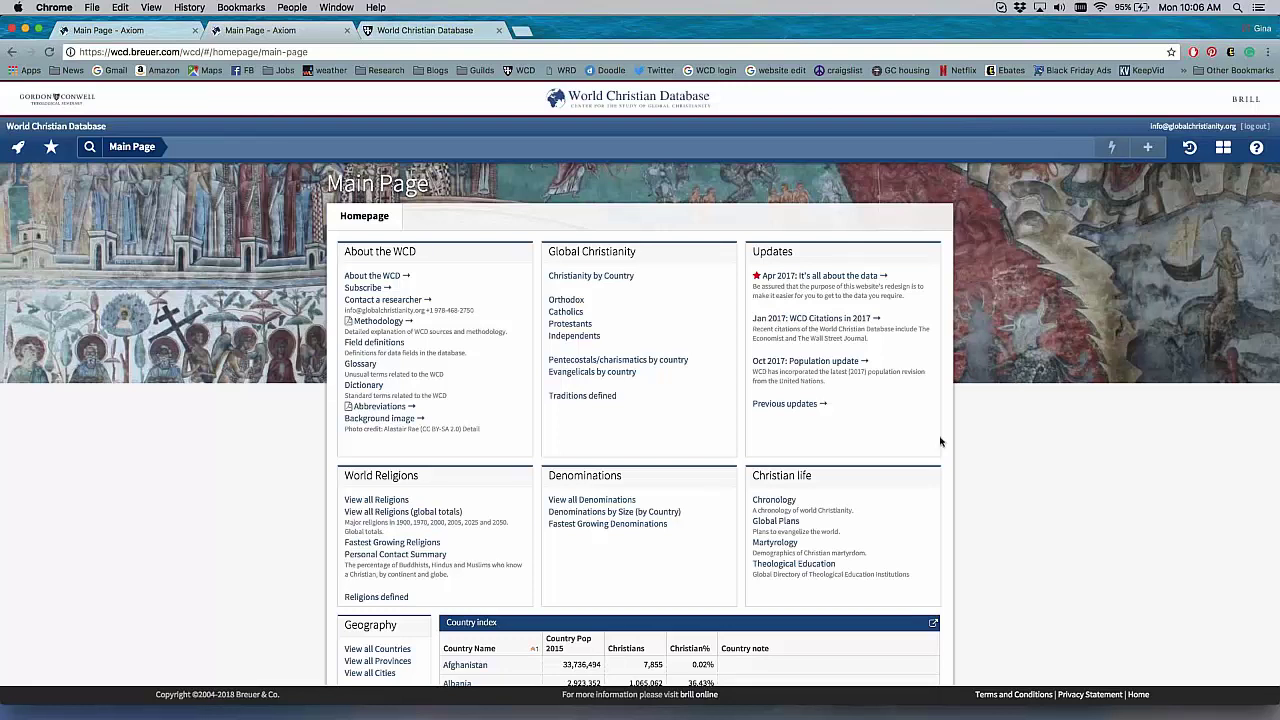
# - Examine the Main Page's topic boxes, including Geography, and browse the entries in the Country index table
pyautogui.scroll(-1, 940, 440)
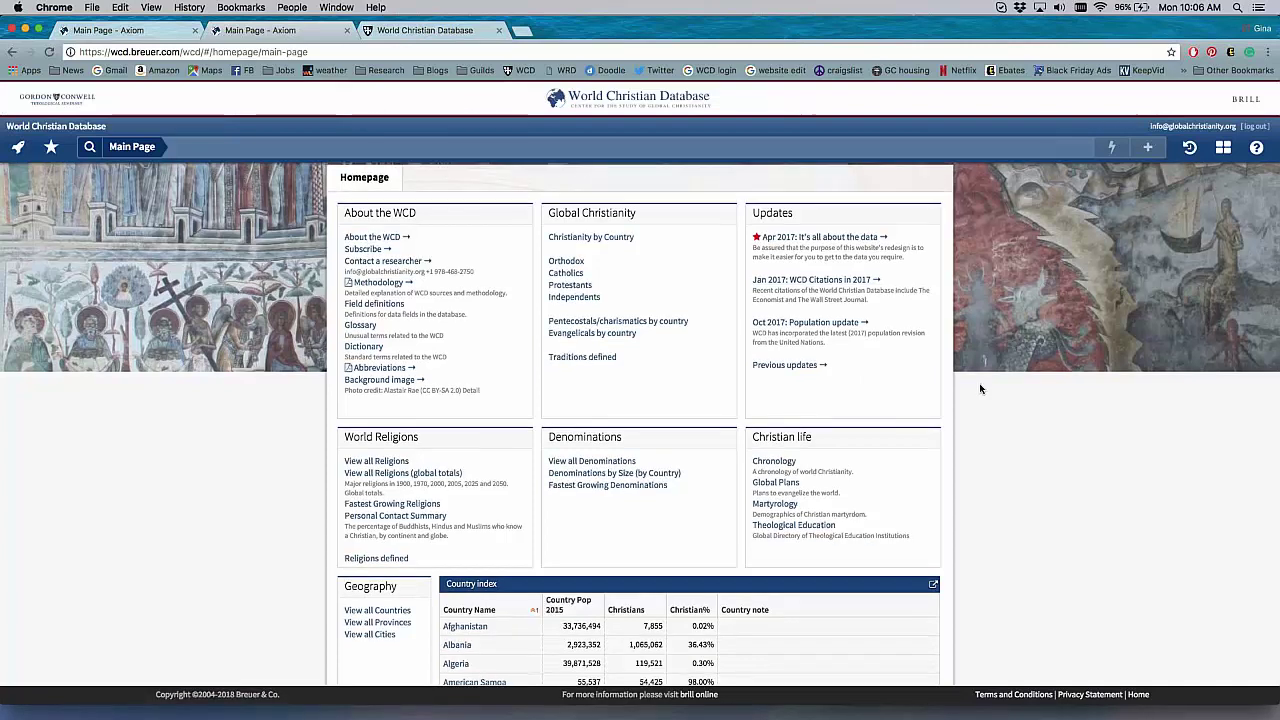
pyautogui.scroll(-3, 950, 390)
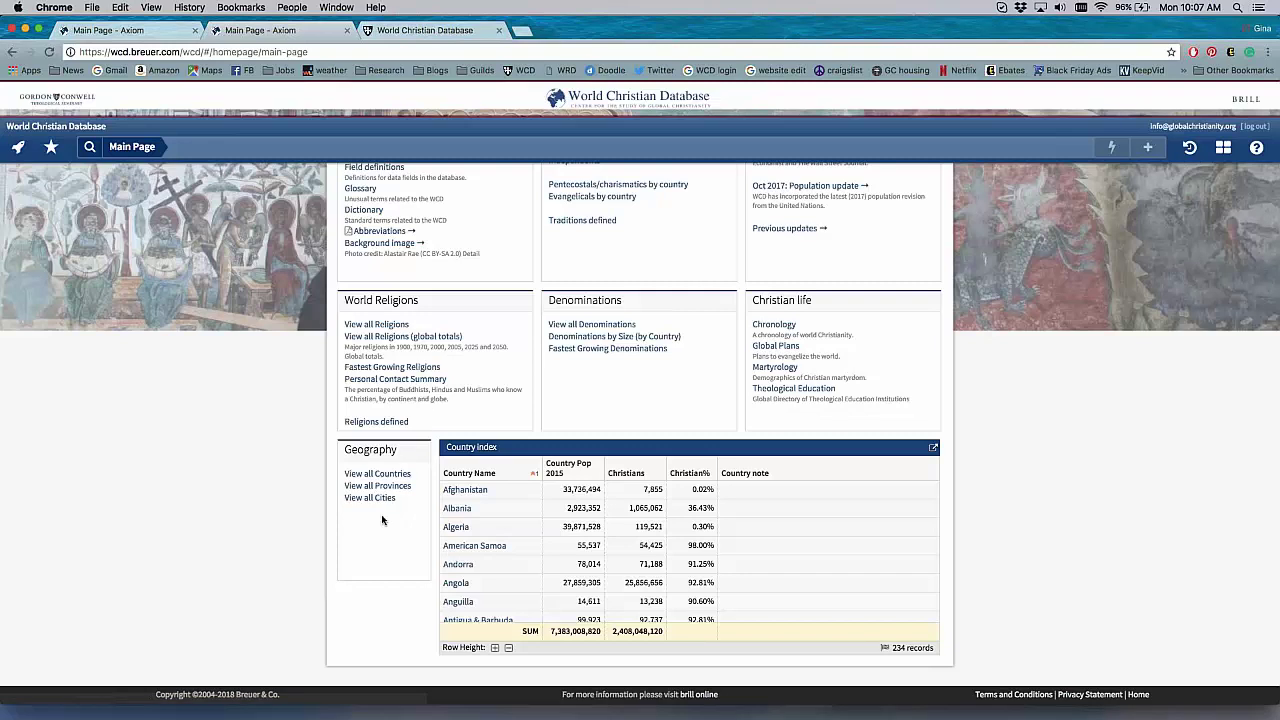
pyautogui.scroll(-5, 580, 505)
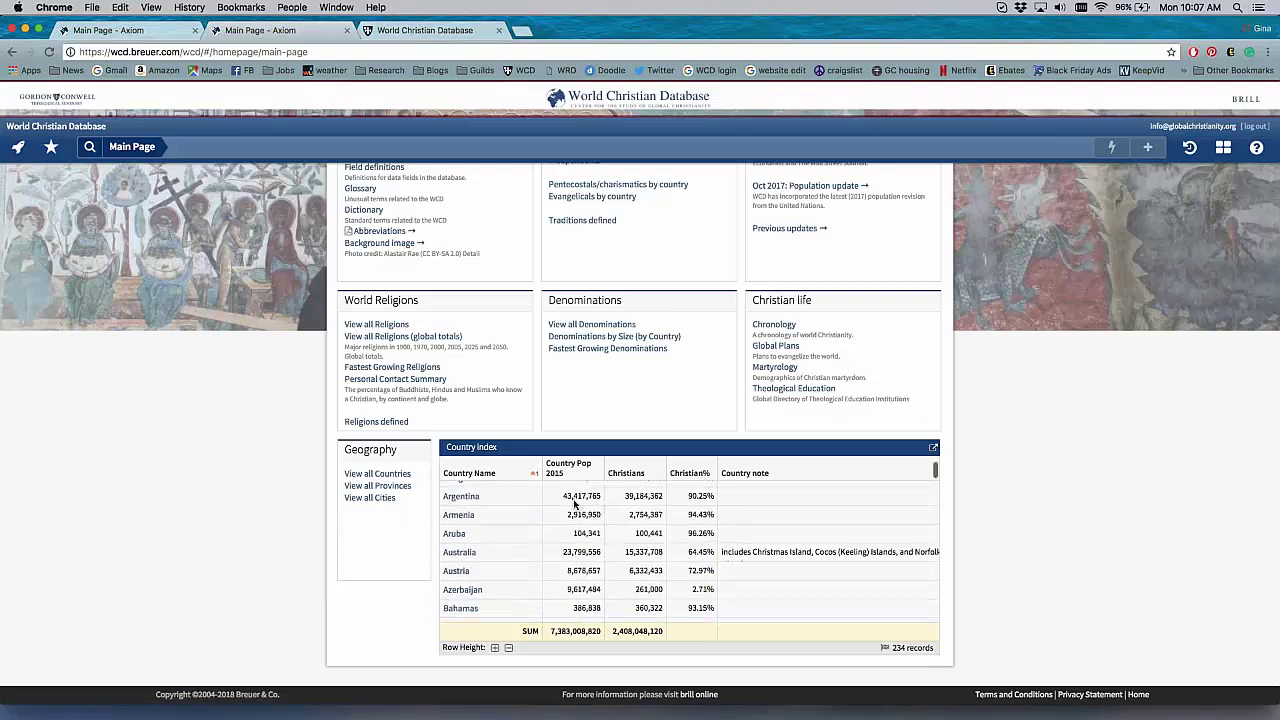
pyautogui.scroll(4, 574, 505)
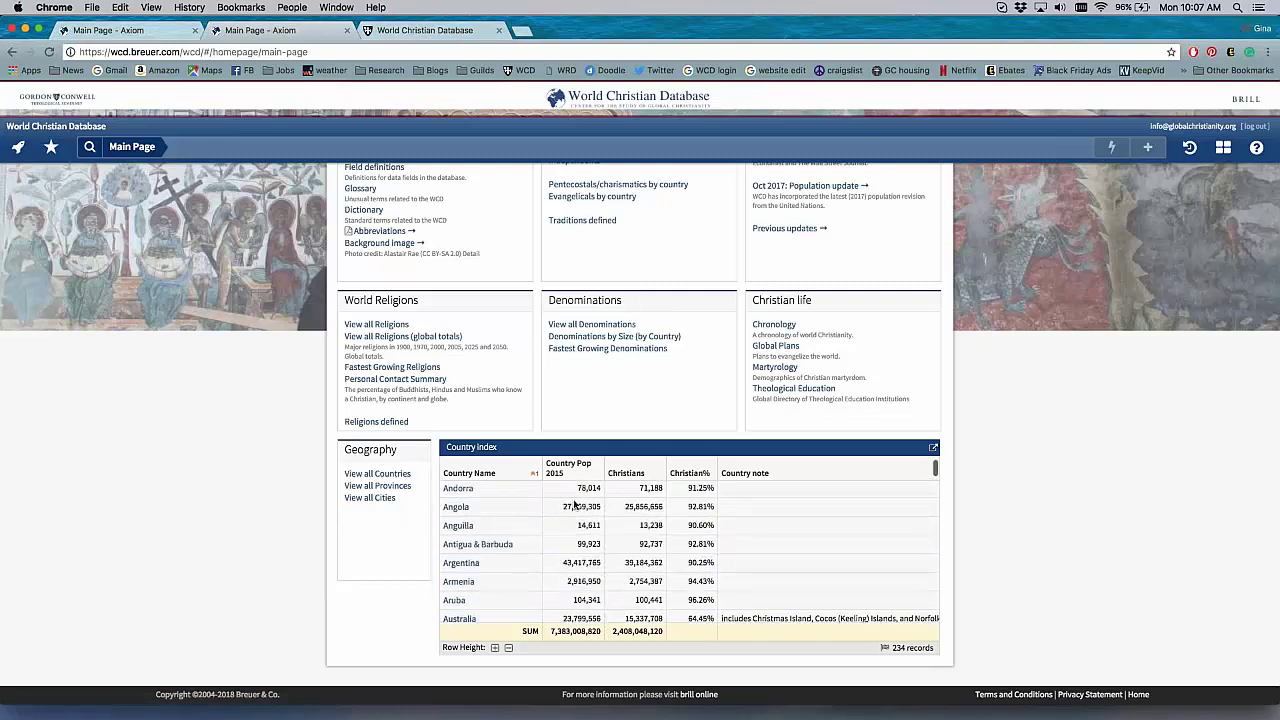
pyautogui.scroll(2, 575, 505)
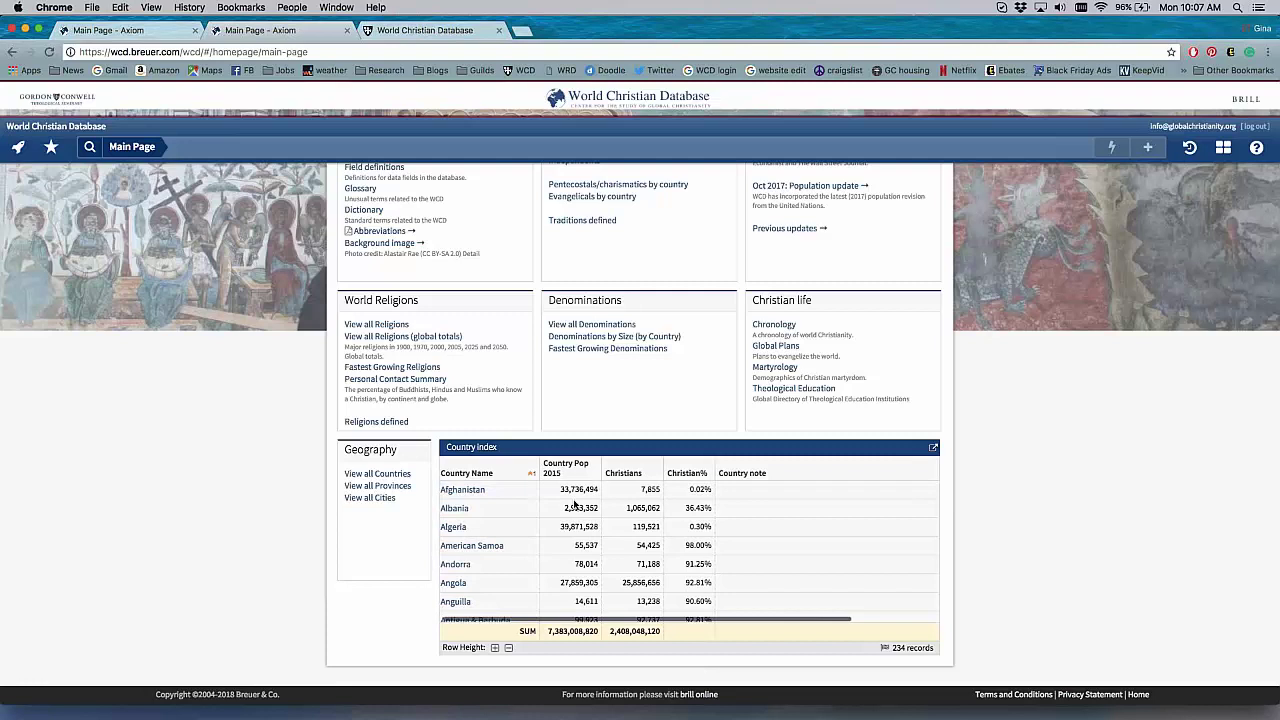
pyautogui.scroll(5, 919, 564)
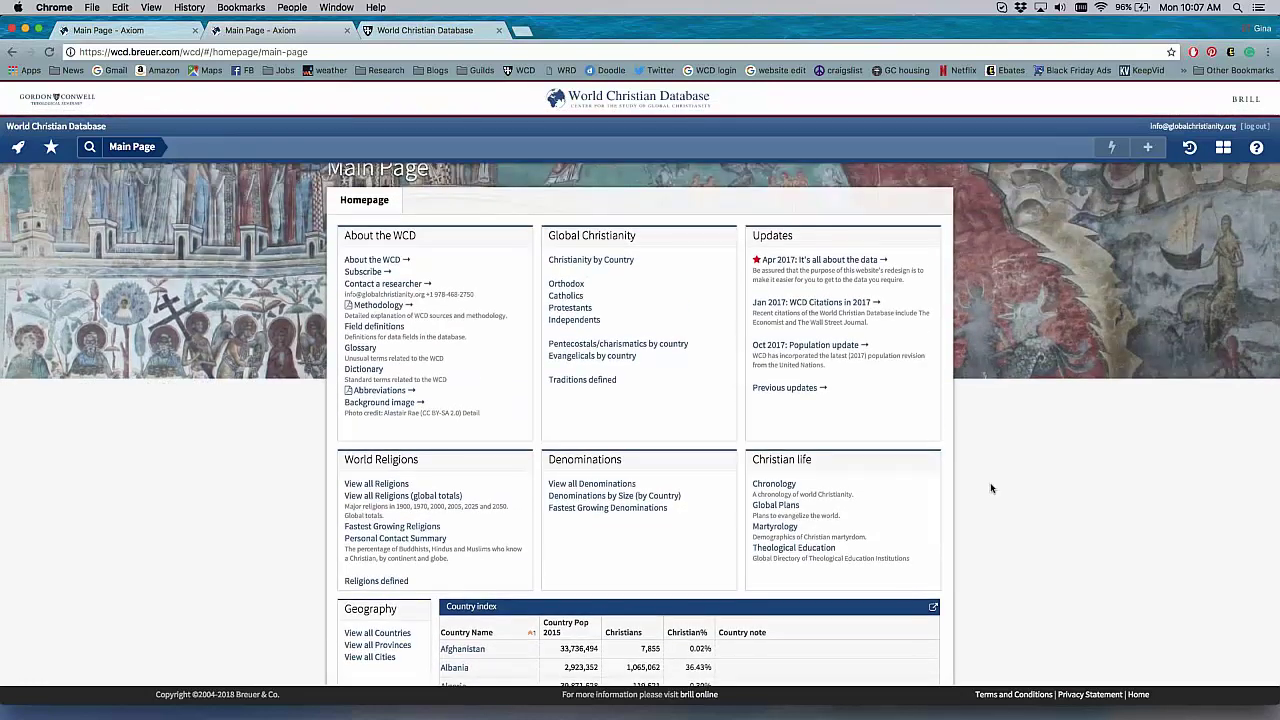
pyautogui.scroll(1, 990, 488)
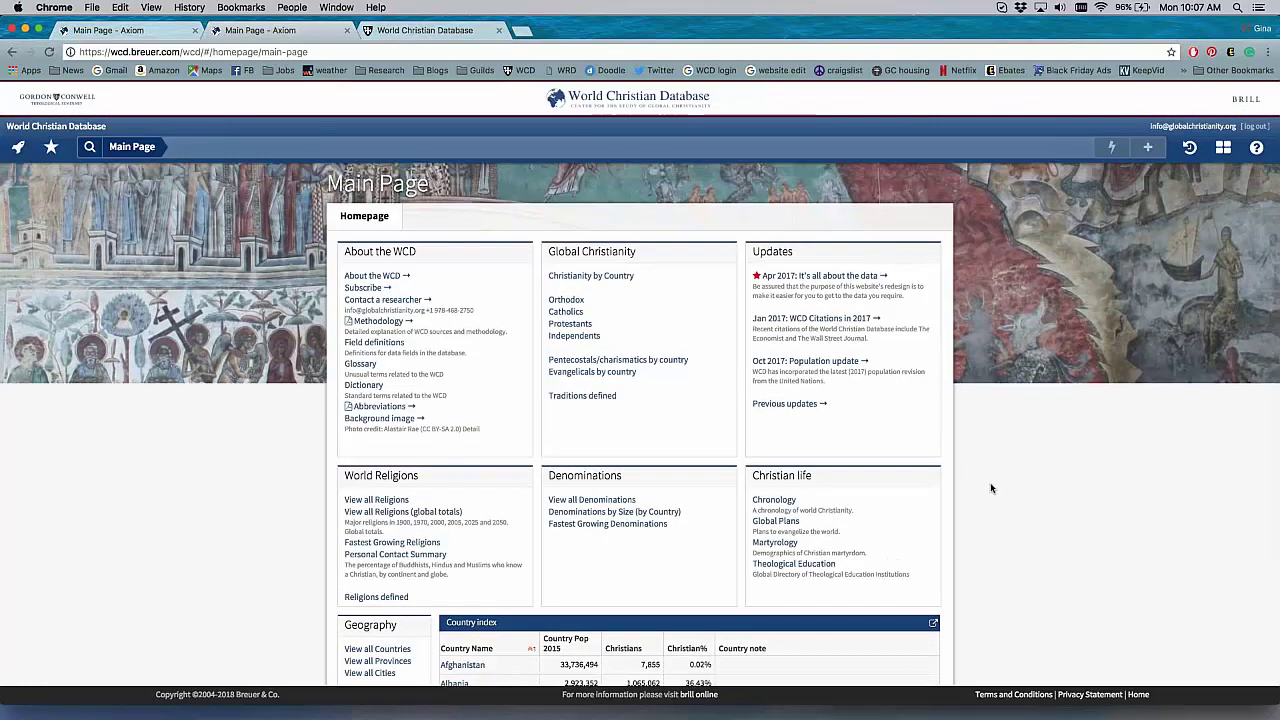
# - Look over the Launchpad's page groups, and open and run the Christianity query bookmarked in the personal Favorites
pyautogui.click(19, 150)
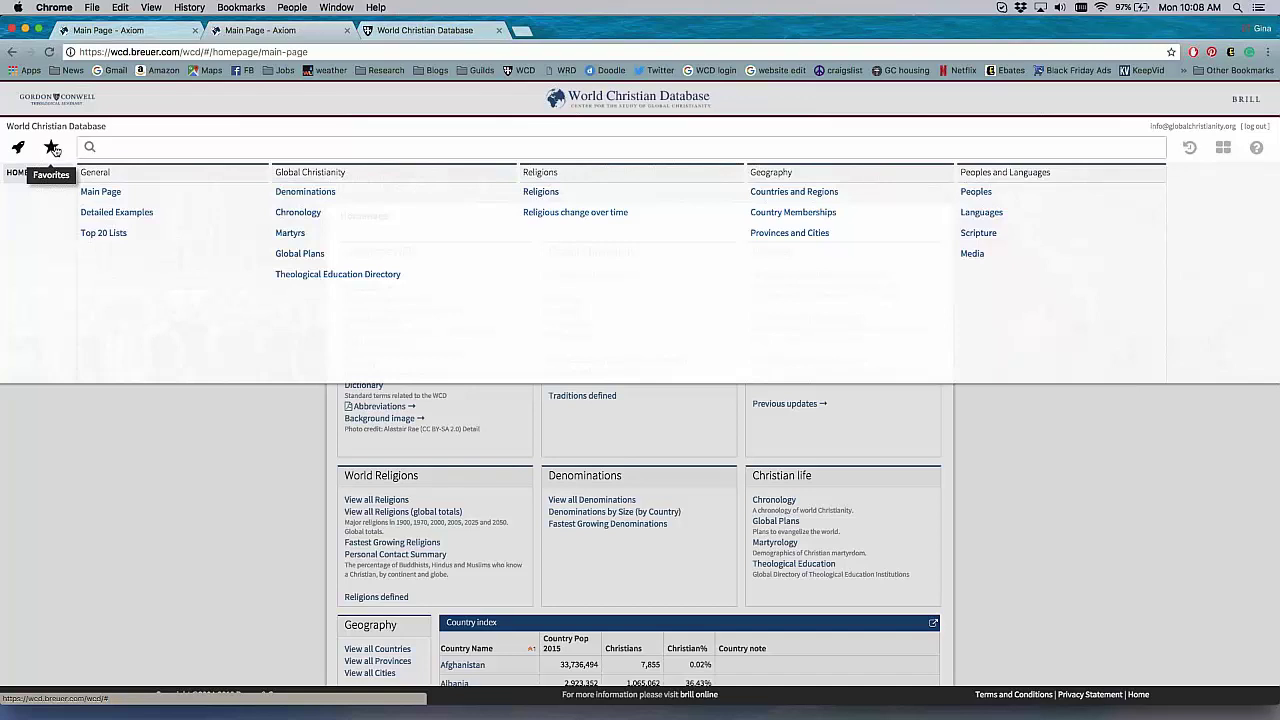
pyautogui.click(53, 149)
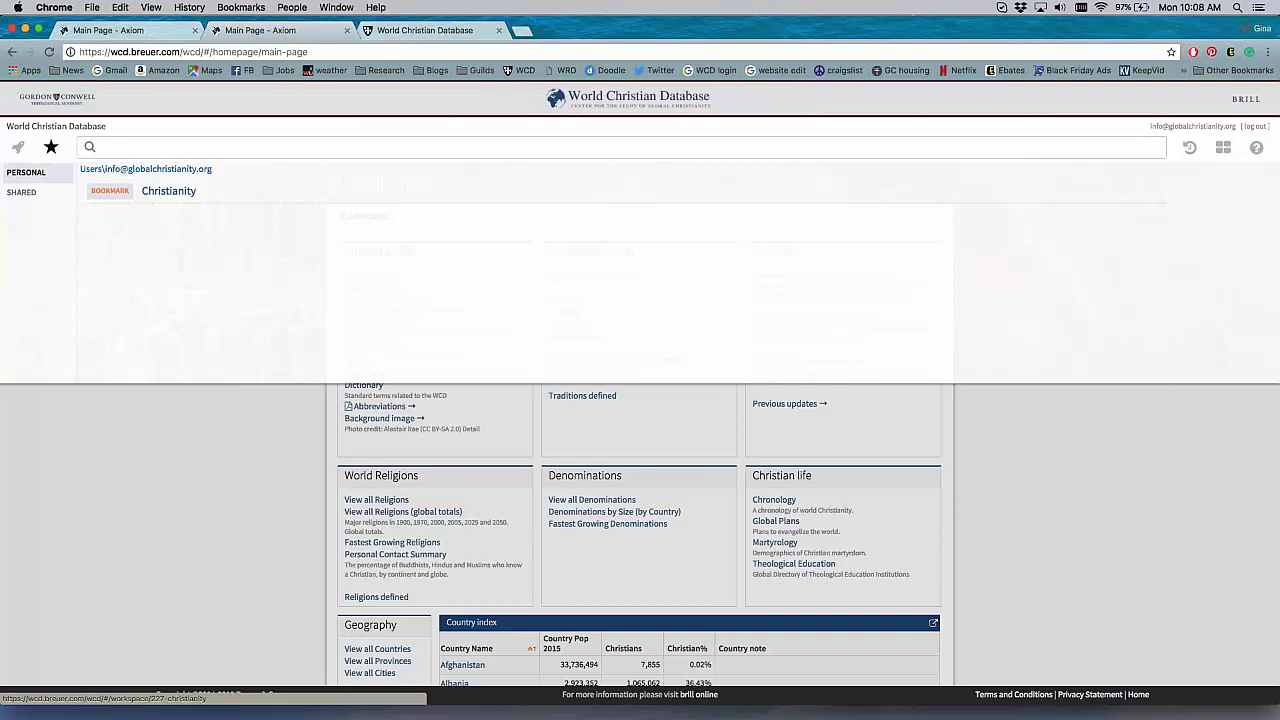
pyautogui.click(145, 195)
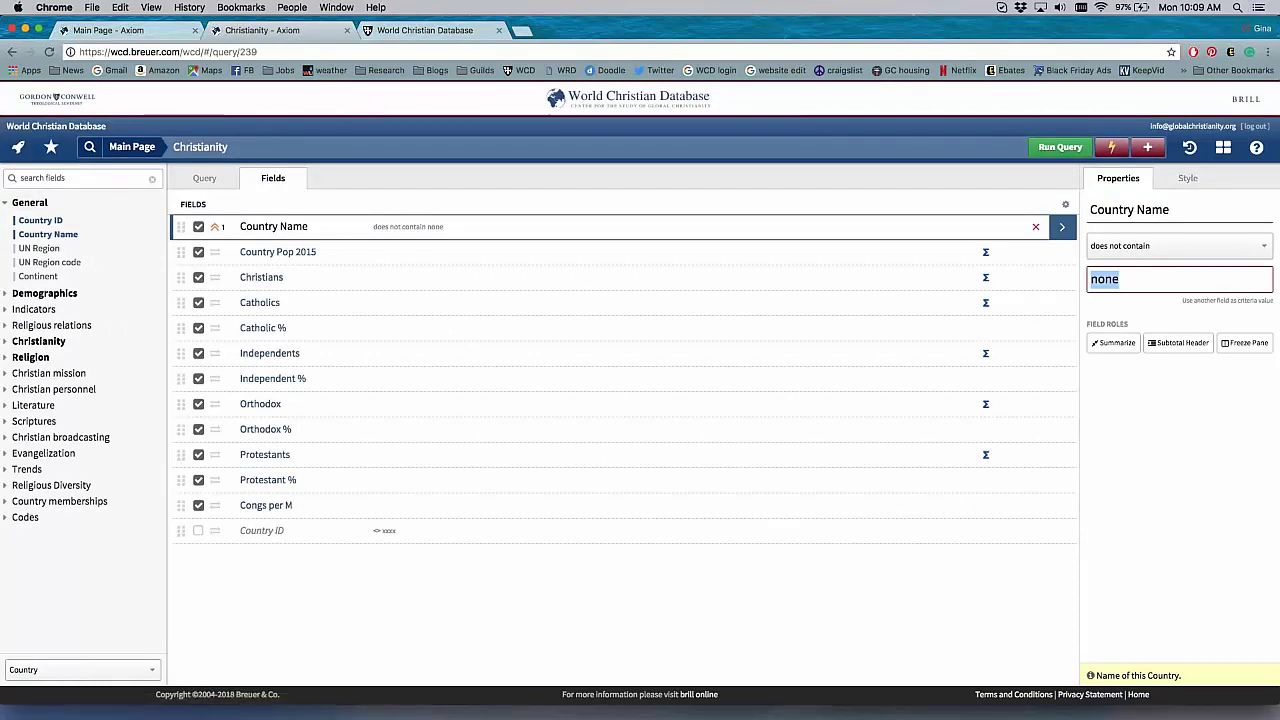
pyautogui.click(1060, 147)
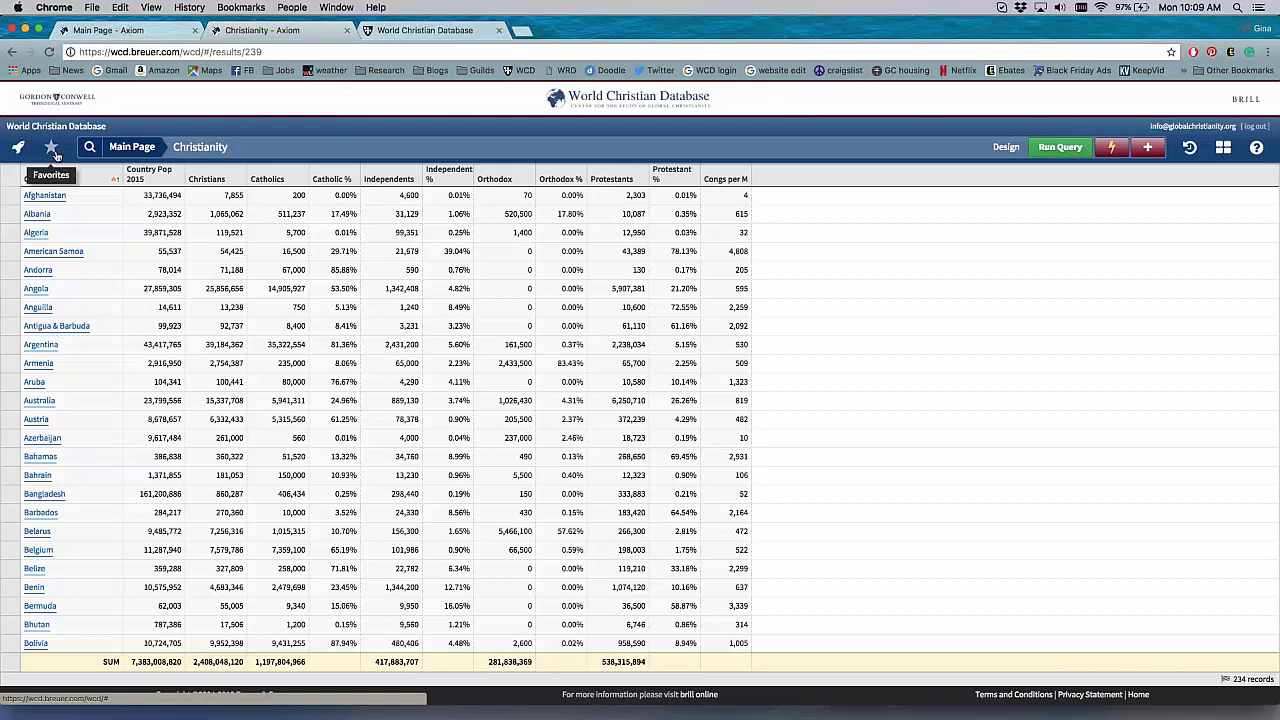
# - View the Favorites and Launchpad contents again, close them, and return to the Main Page
pyautogui.click(56, 153)
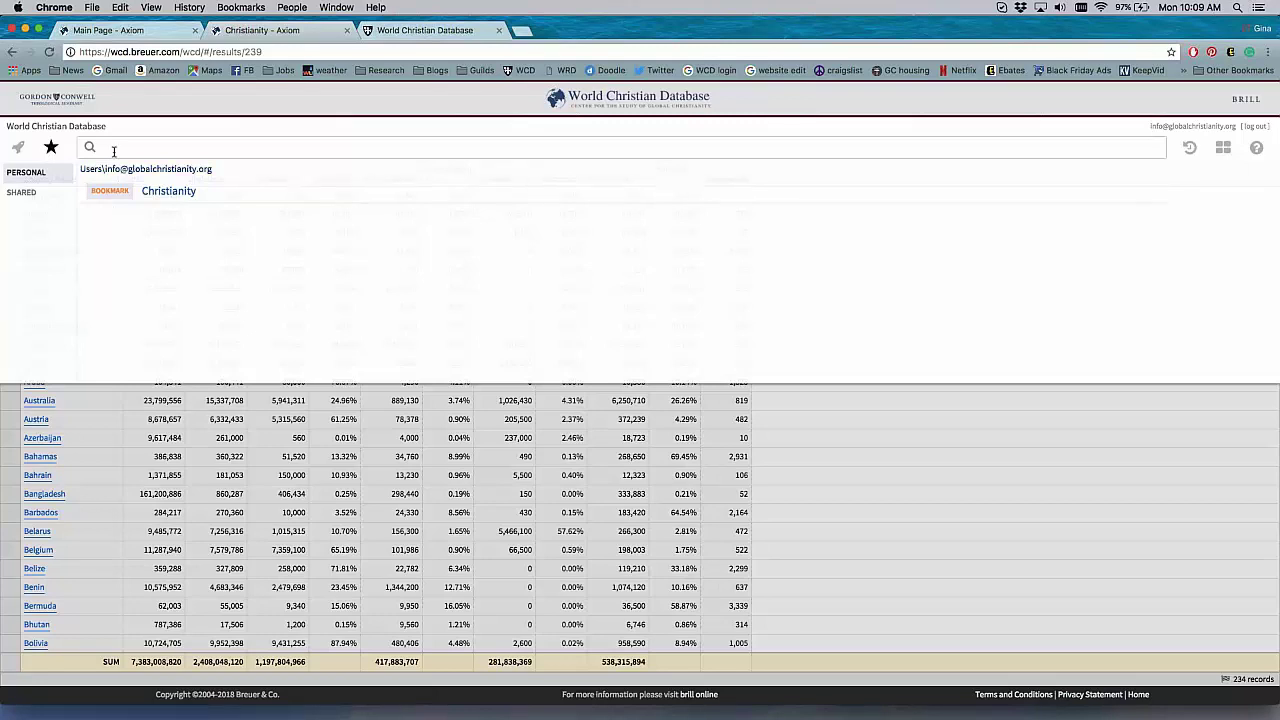
pyautogui.click(22, 150)
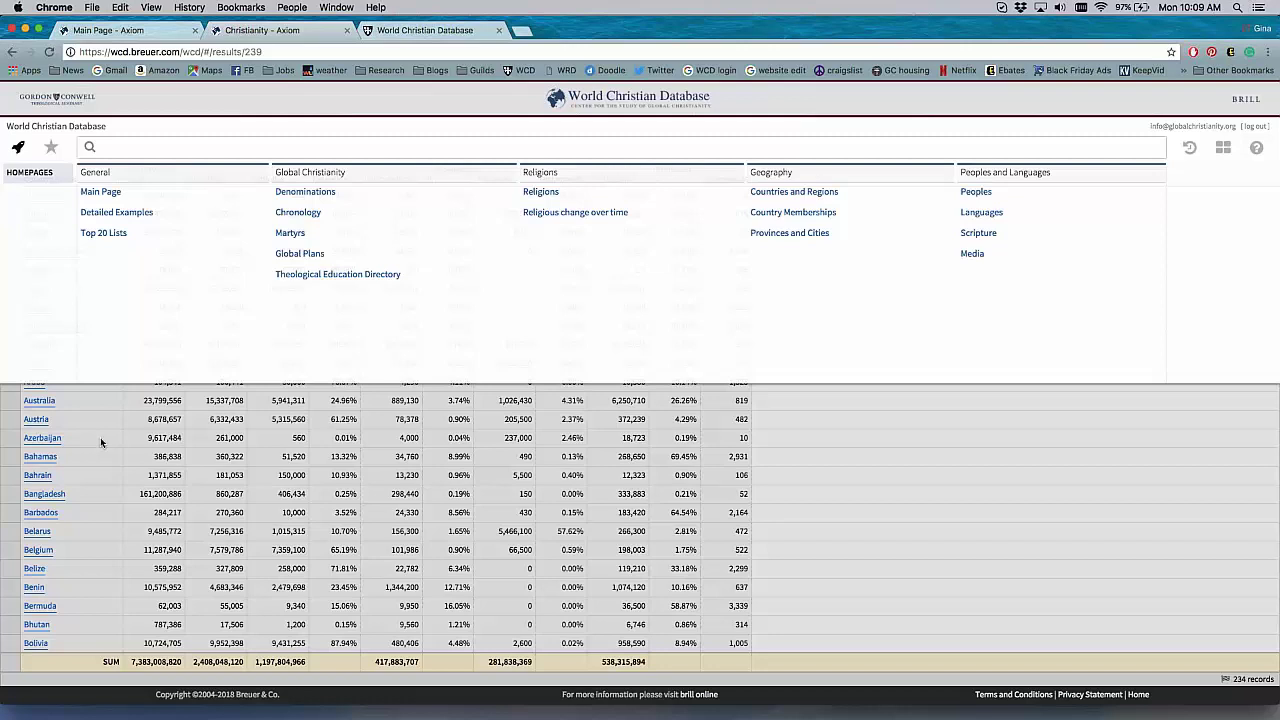
pyautogui.click(786, 449)
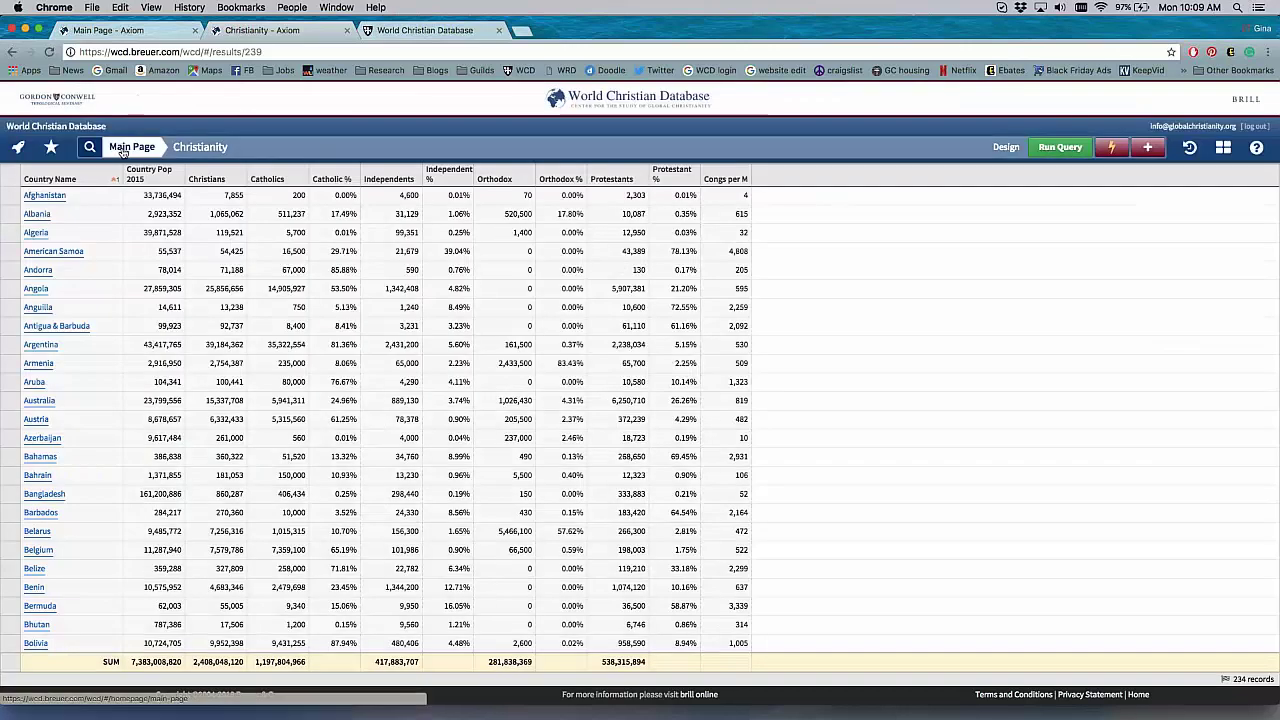
pyautogui.click(122, 148)
# - Search the database for "brazil", browse the result categories from the country record to Brazil: religion over time, and close the search
pyautogui.click(89, 147)
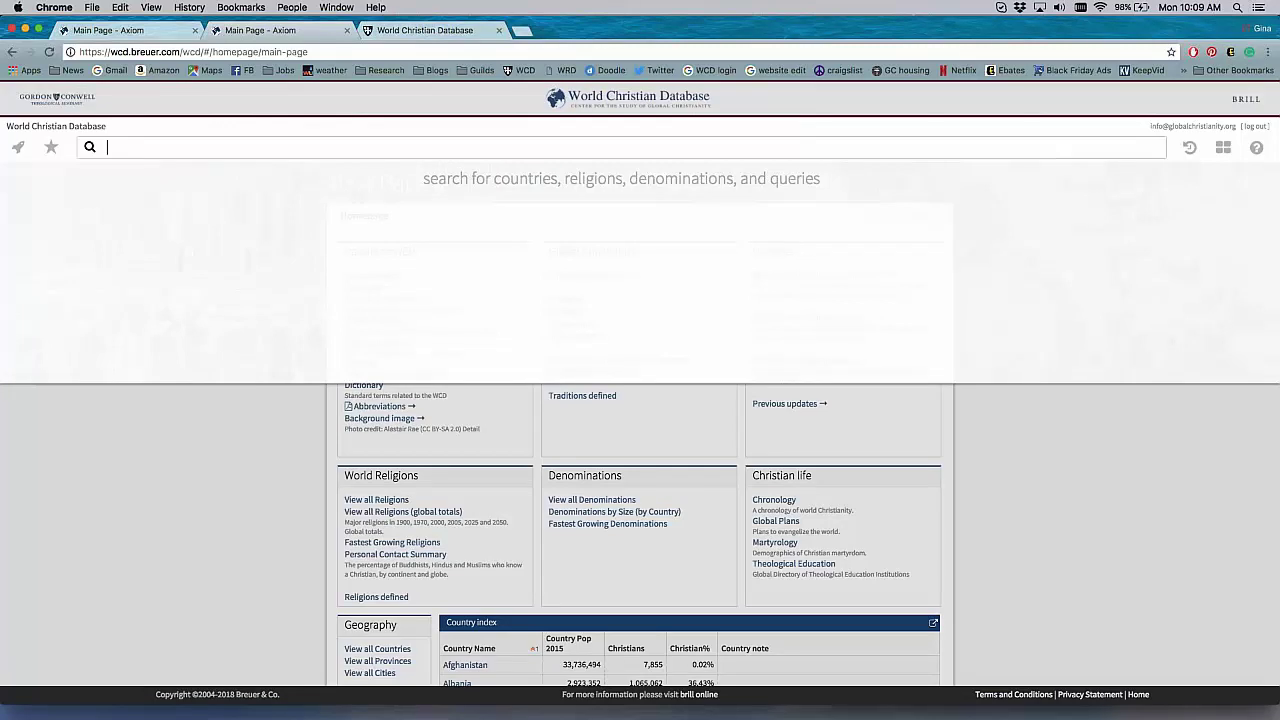
pyautogui.write('brazil')
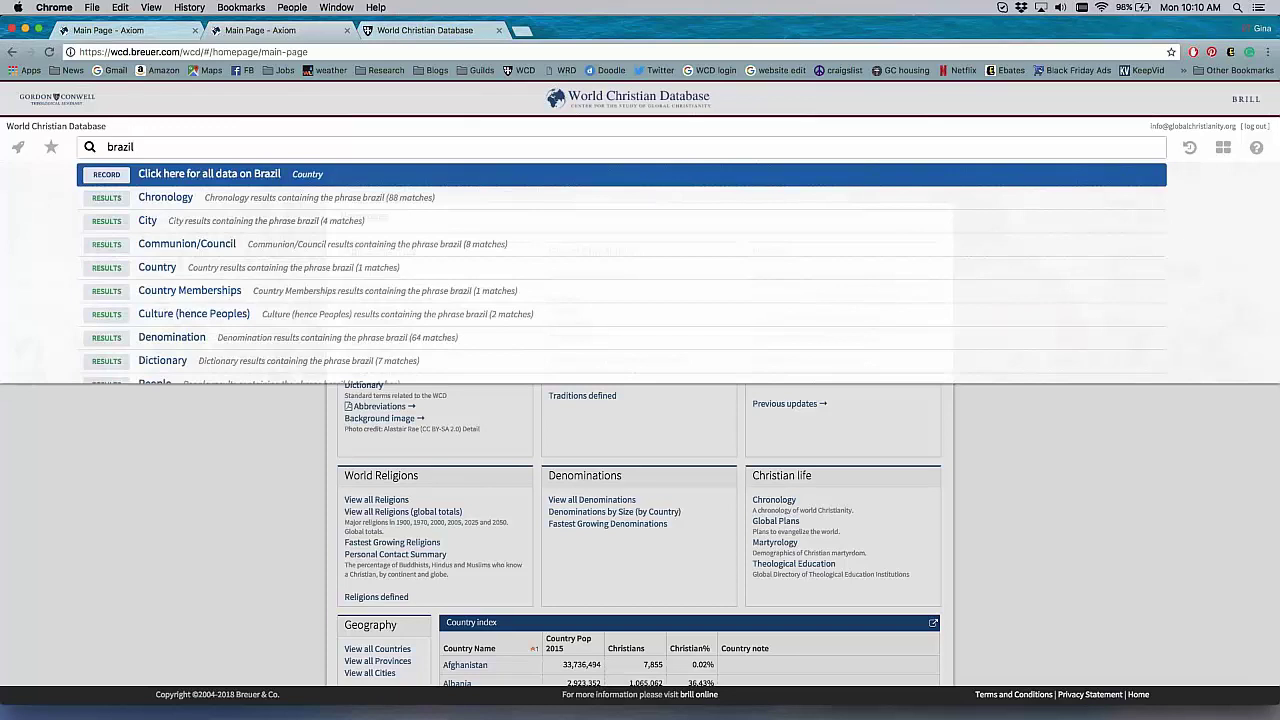
pyautogui.press('Down')
pyautogui.press('Down')
pyautogui.press('Down')
pyautogui.press('Down')
pyautogui.press('Down')
pyautogui.press('Down')
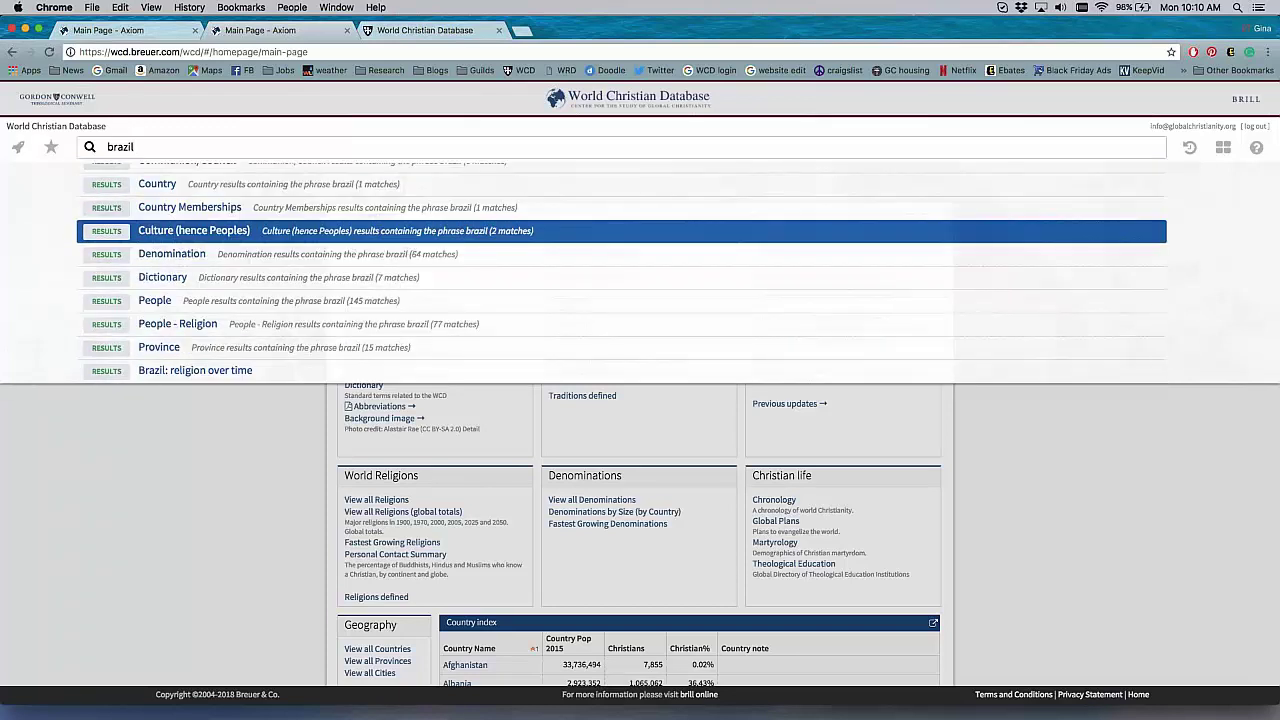
pyautogui.press('Up')
pyautogui.press('Up')
pyautogui.press('Up')
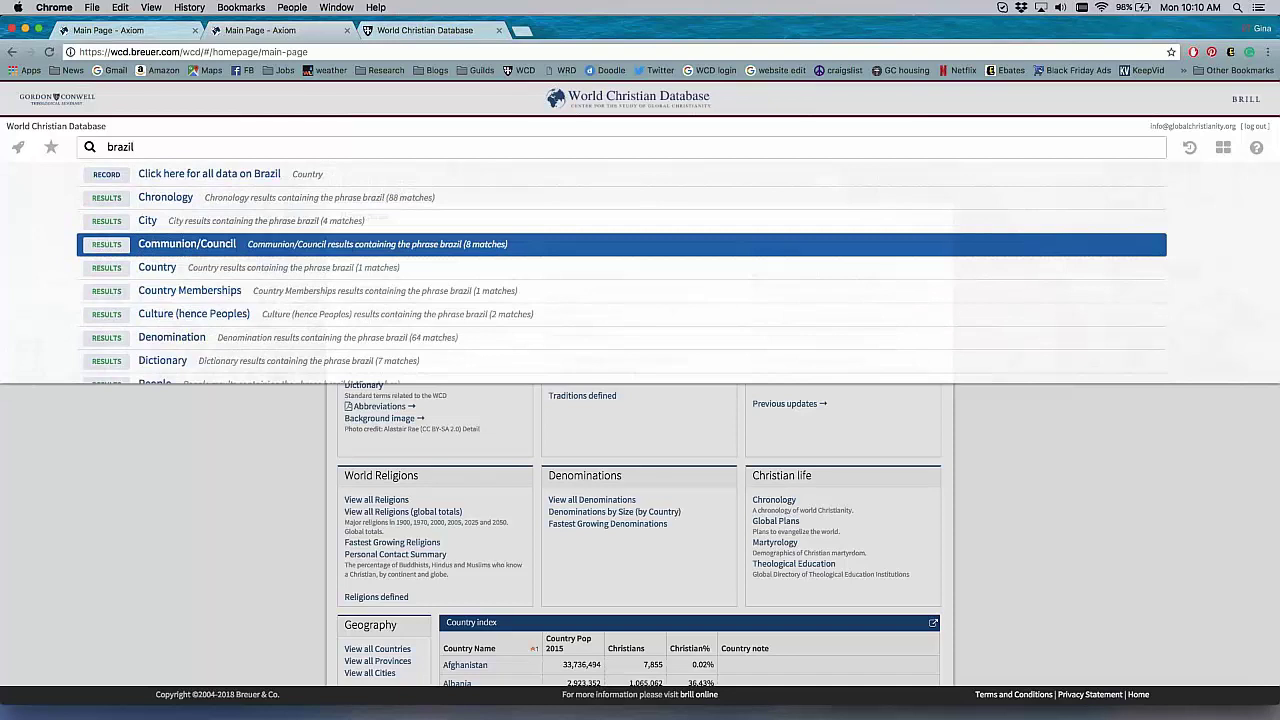
pyautogui.press('Up')
pyautogui.press('Up')
pyautogui.press('Up')
pyautogui.press('Down')
pyautogui.press('Down')
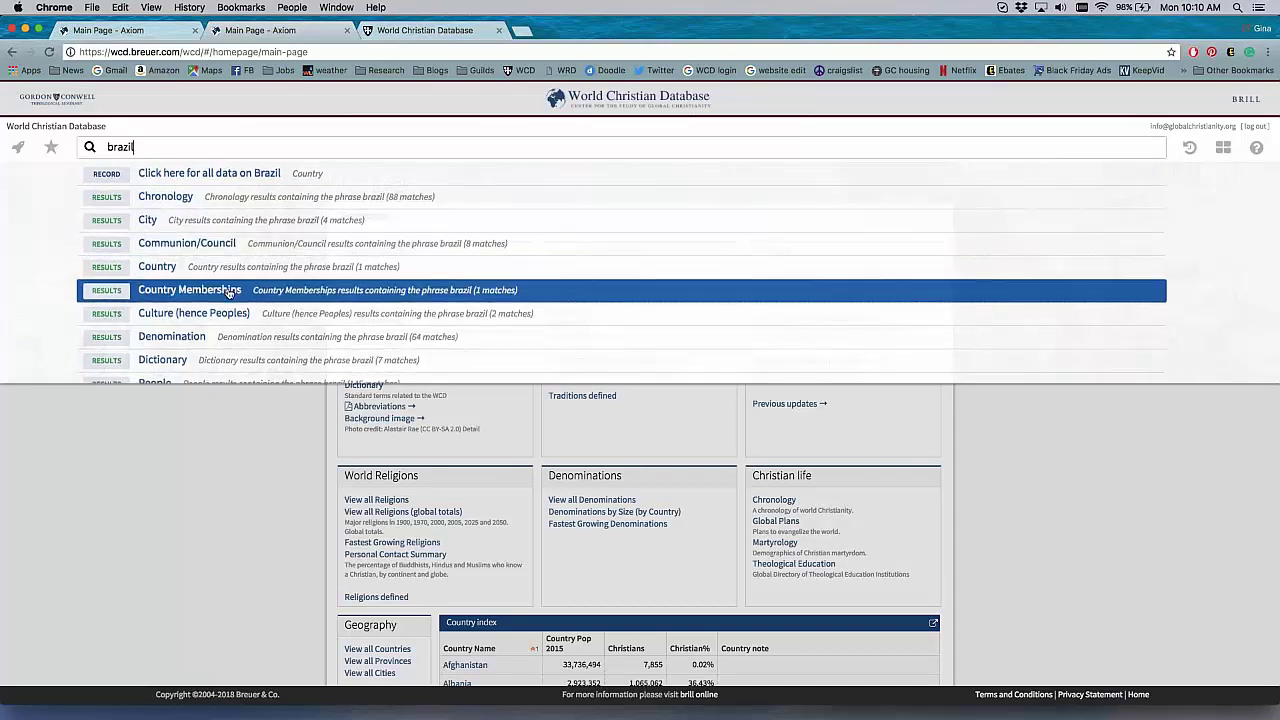
pyautogui.press('Down')
pyautogui.press('Down')
pyautogui.press('Down')
pyautogui.press('Down')
pyautogui.press('Down')
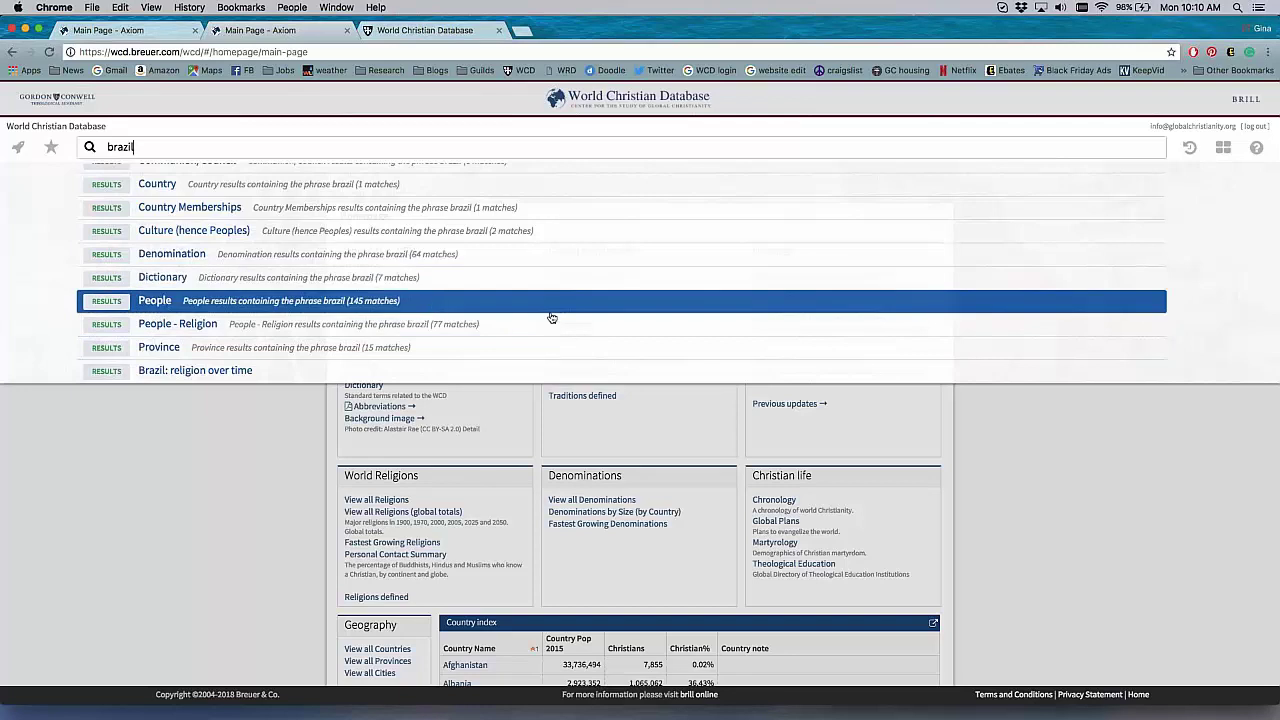
pyautogui.scroll(3, 552, 317)
pyautogui.press('Up')
pyautogui.press('Up')
pyautogui.press('Up')
pyautogui.press('Up')
pyautogui.press('Up')
pyautogui.press('Up')
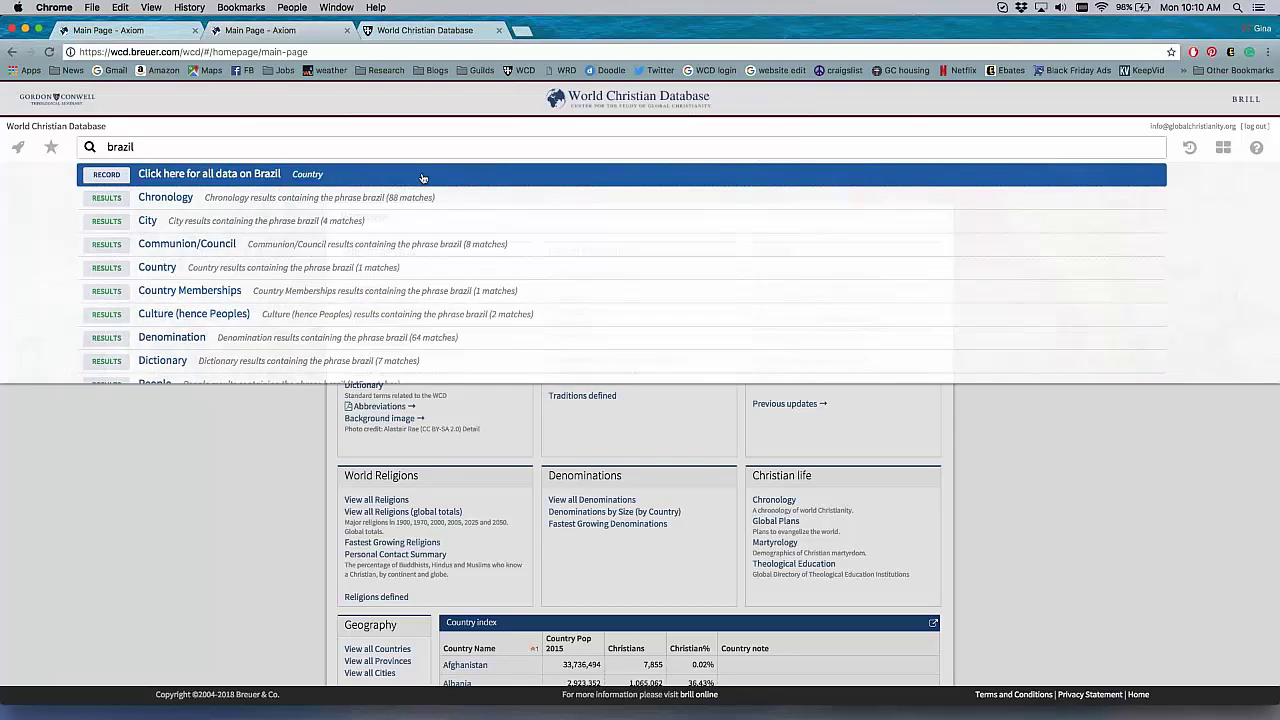
pyautogui.press('Down')
pyautogui.press('Down')
pyautogui.press('Down')
pyautogui.press('Down')
pyautogui.press('Down')
pyautogui.press('Down')
pyautogui.press('Down')
pyautogui.press('Up')
pyautogui.press('Up')
pyautogui.press('Up')
pyautogui.press('Up')
pyautogui.press('Up')
pyautogui.press('Up')
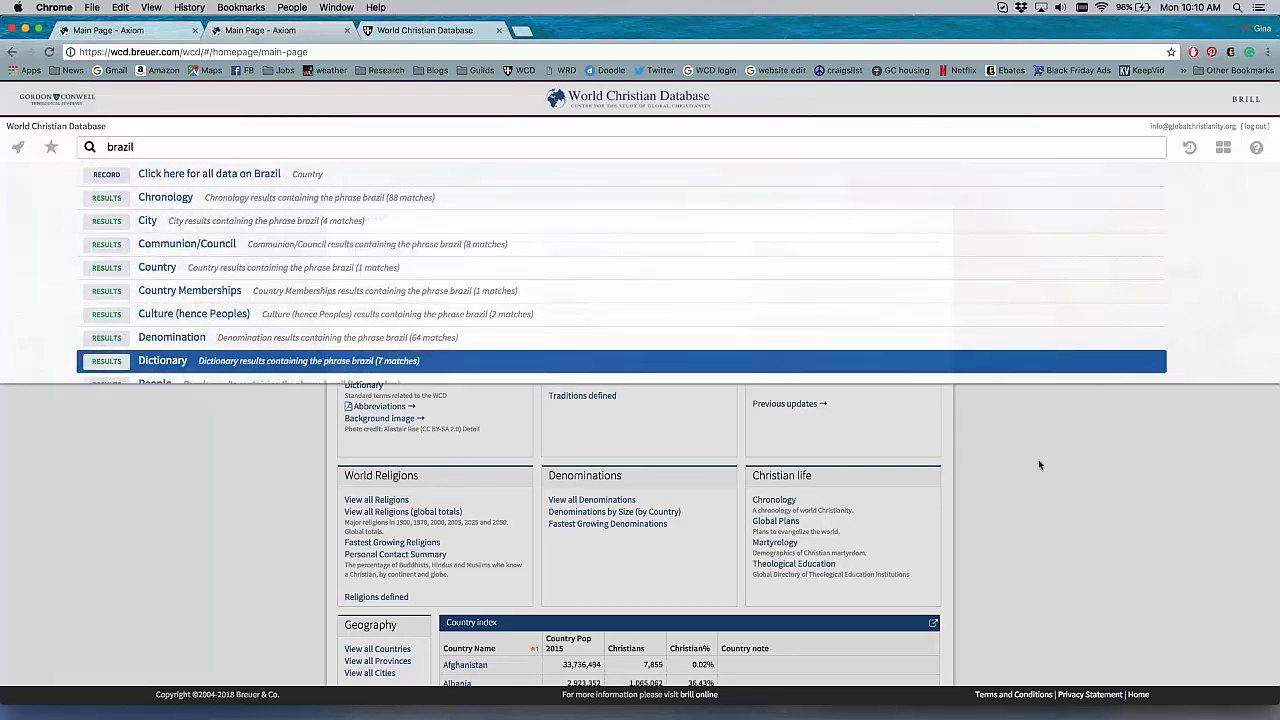
pyautogui.press('Escape')
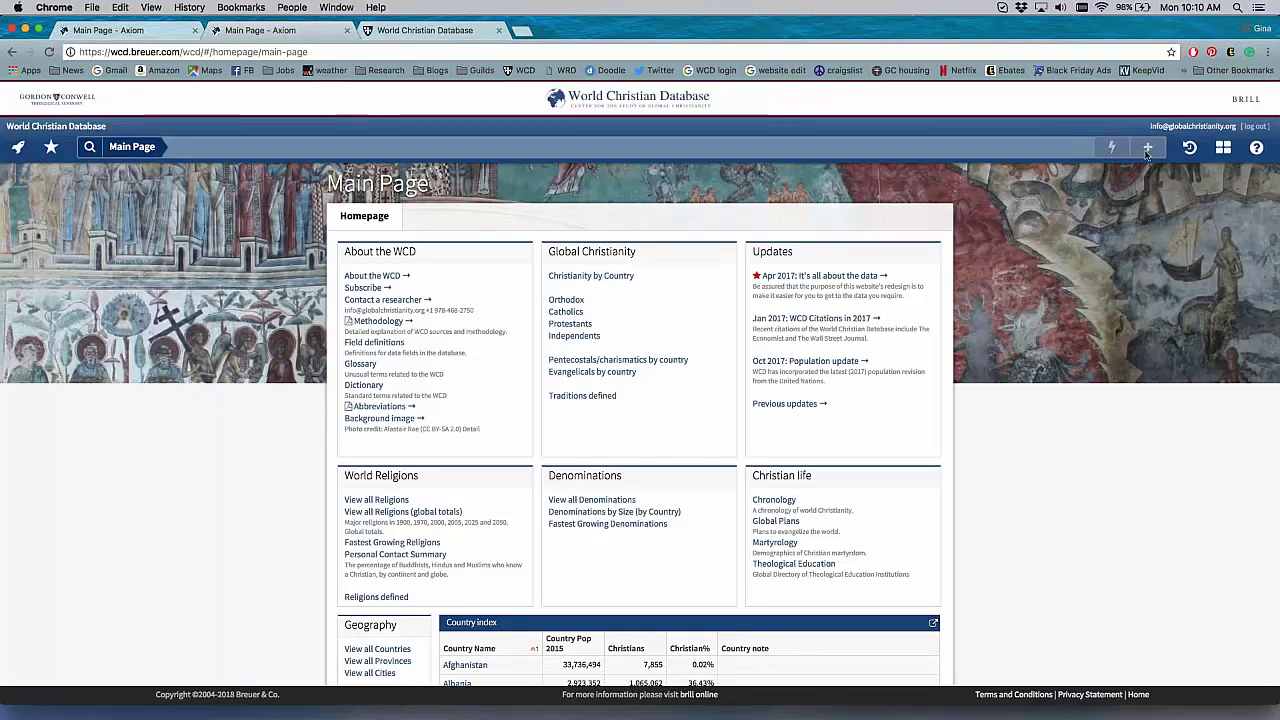
# - View the history of recently visited pages, and open the personal workspace from the Workspace Overview
pyautogui.click(1188, 150)
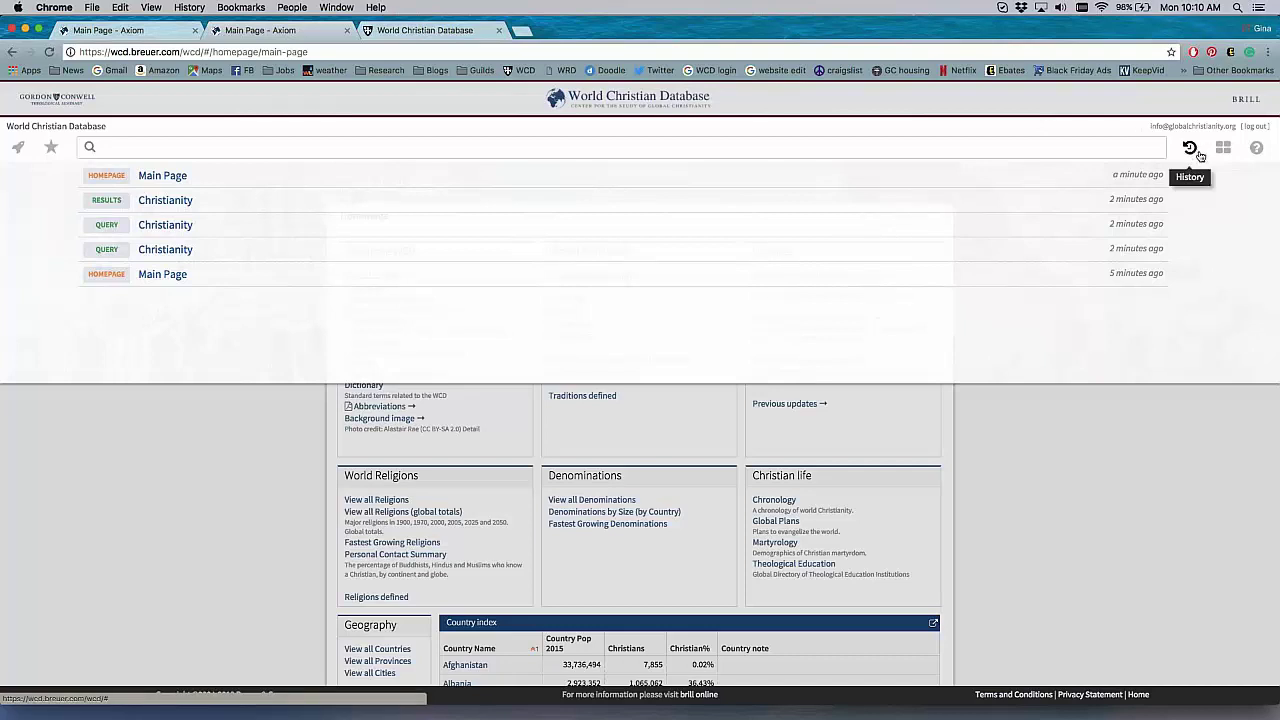
pyautogui.click(1205, 410)
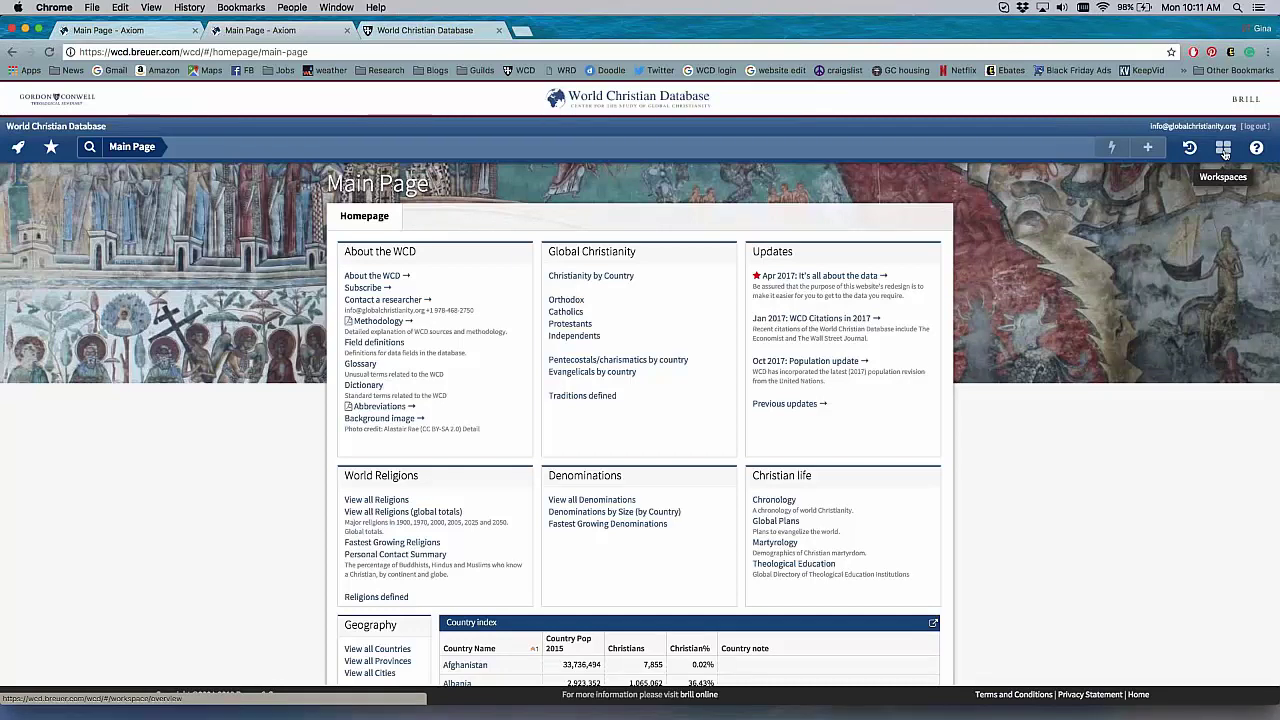
pyautogui.click(1223, 150)
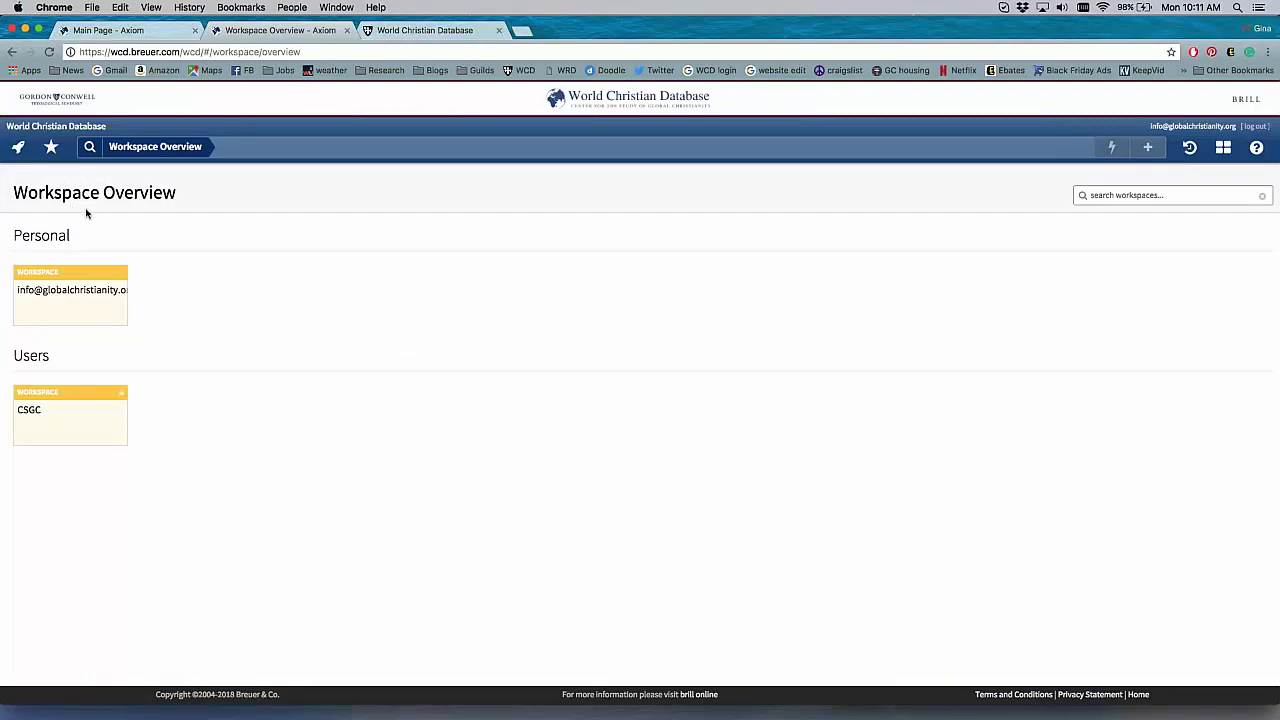
pyautogui.click(62, 327)
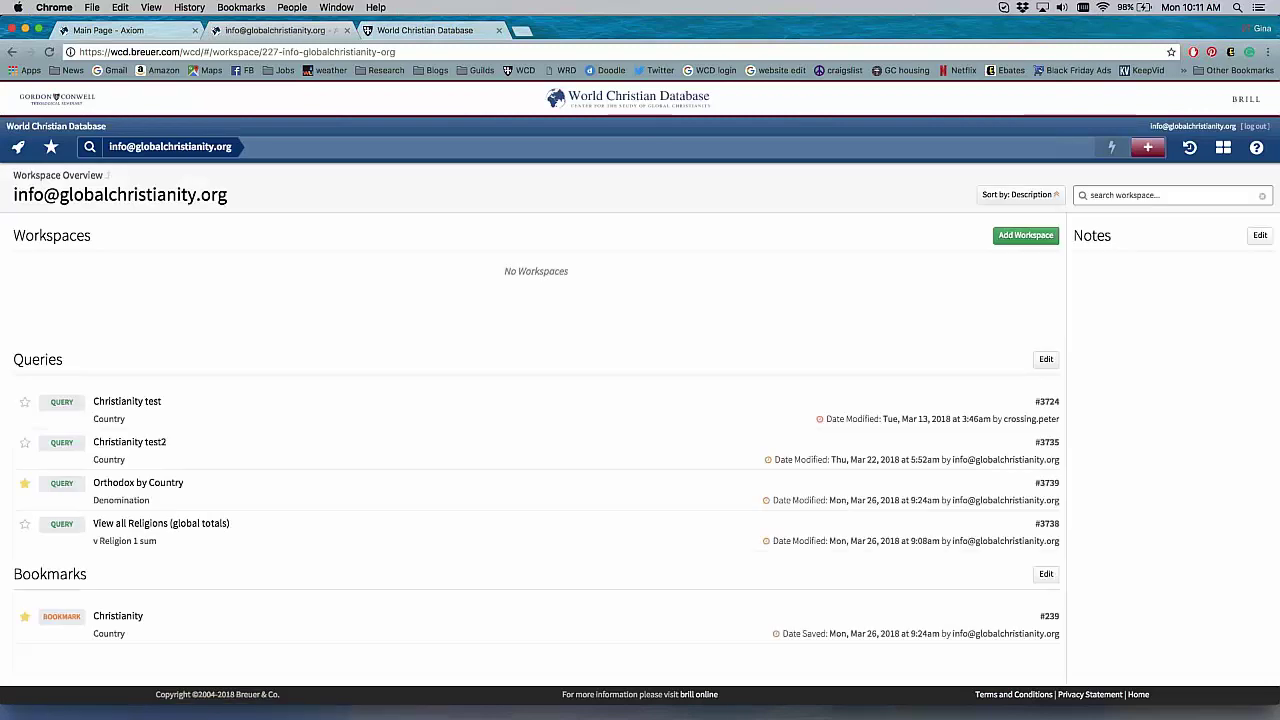
# - Examine the personal workspace's Workspaces, Queries, Bookmarks and Records sections
pyautogui.scroll(-1, 201, 290)
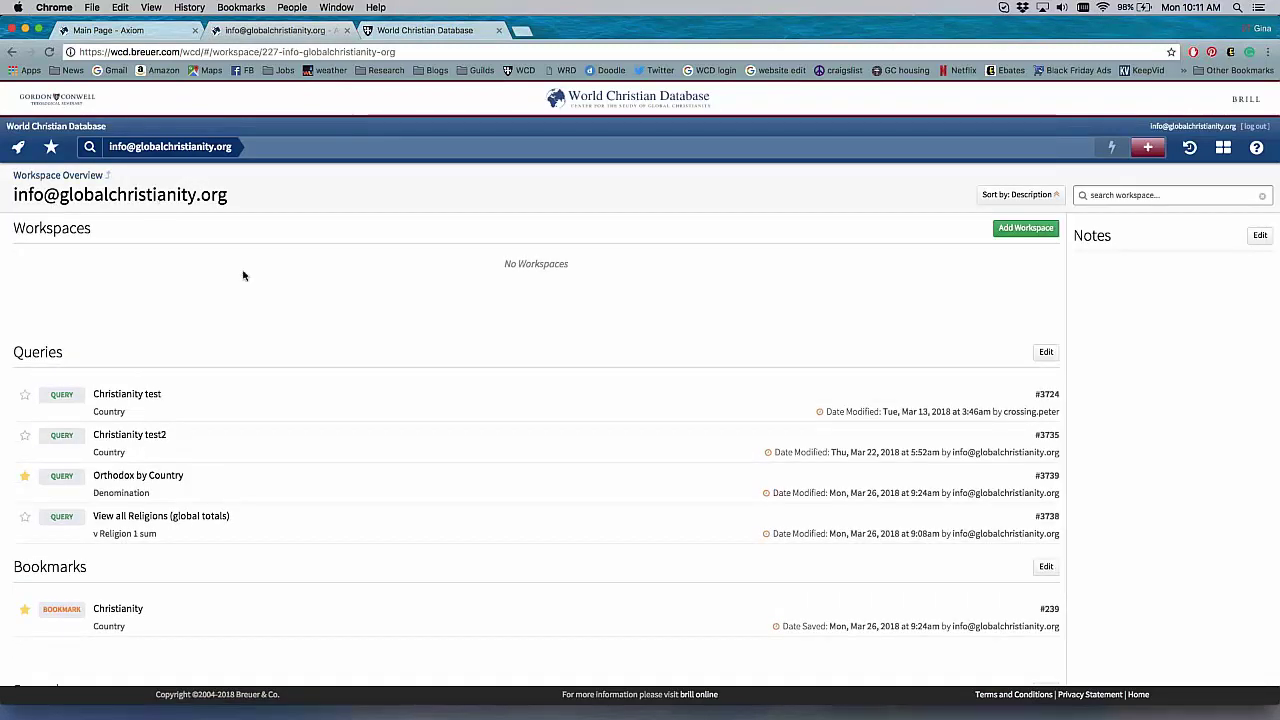
pyautogui.scroll(1, 243, 276)
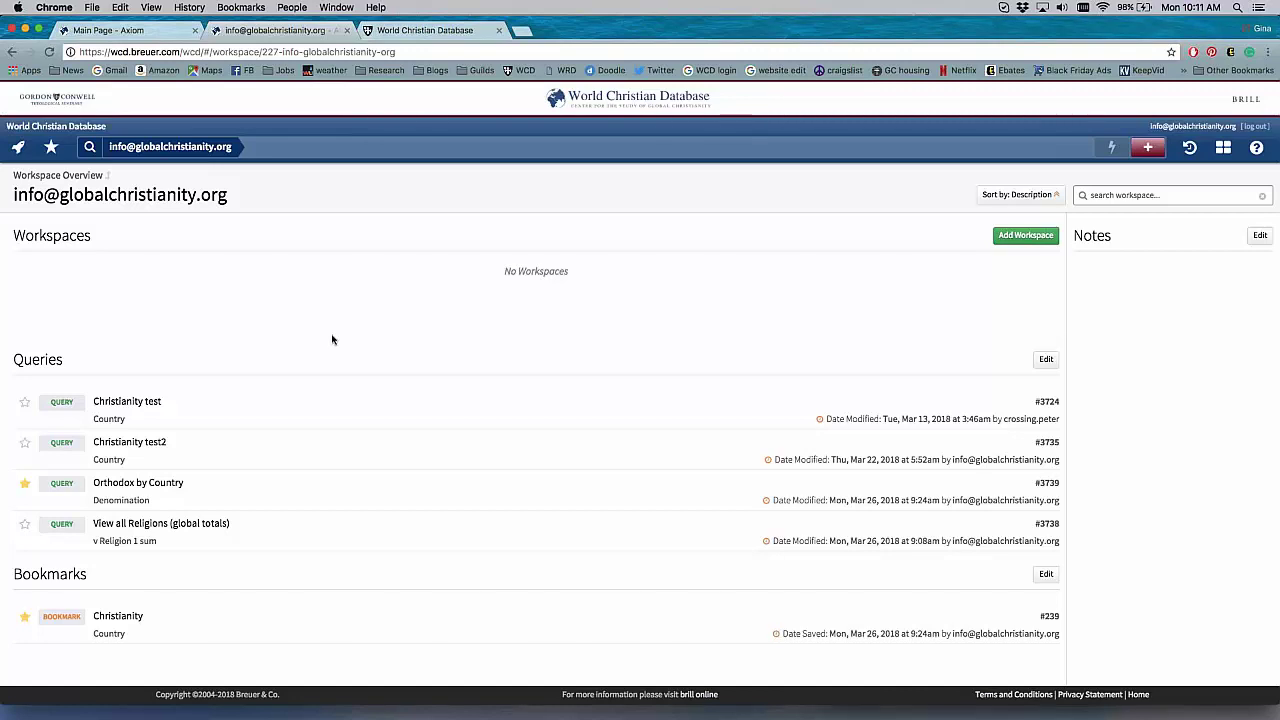
pyautogui.scroll(-2, 332, 340)
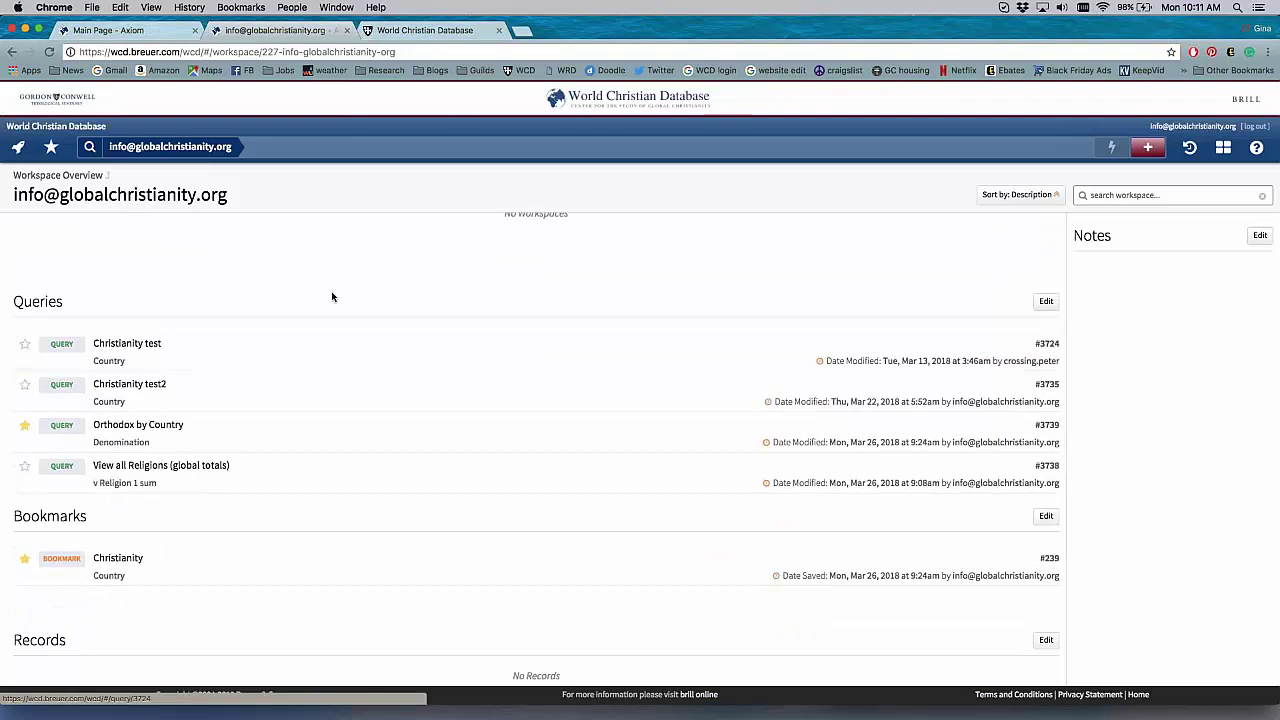
pyautogui.scroll(-1, 332, 296)
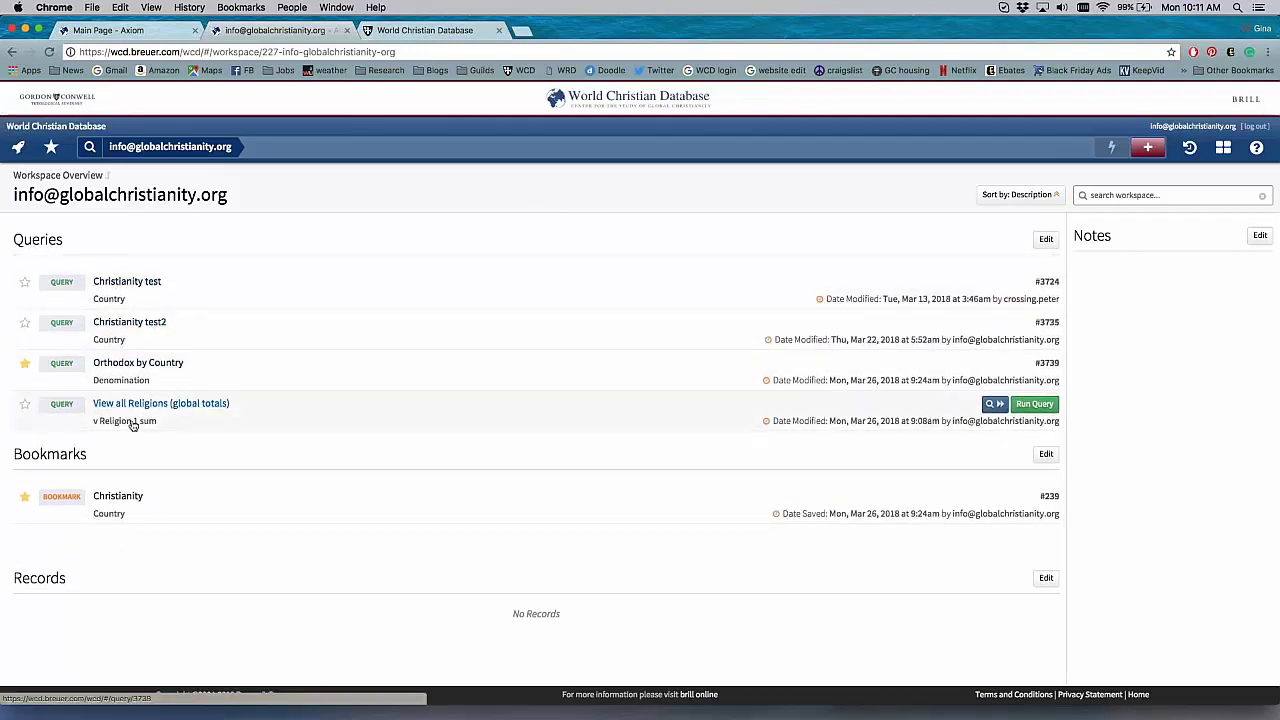
pyautogui.scroll(-1, 133, 424)
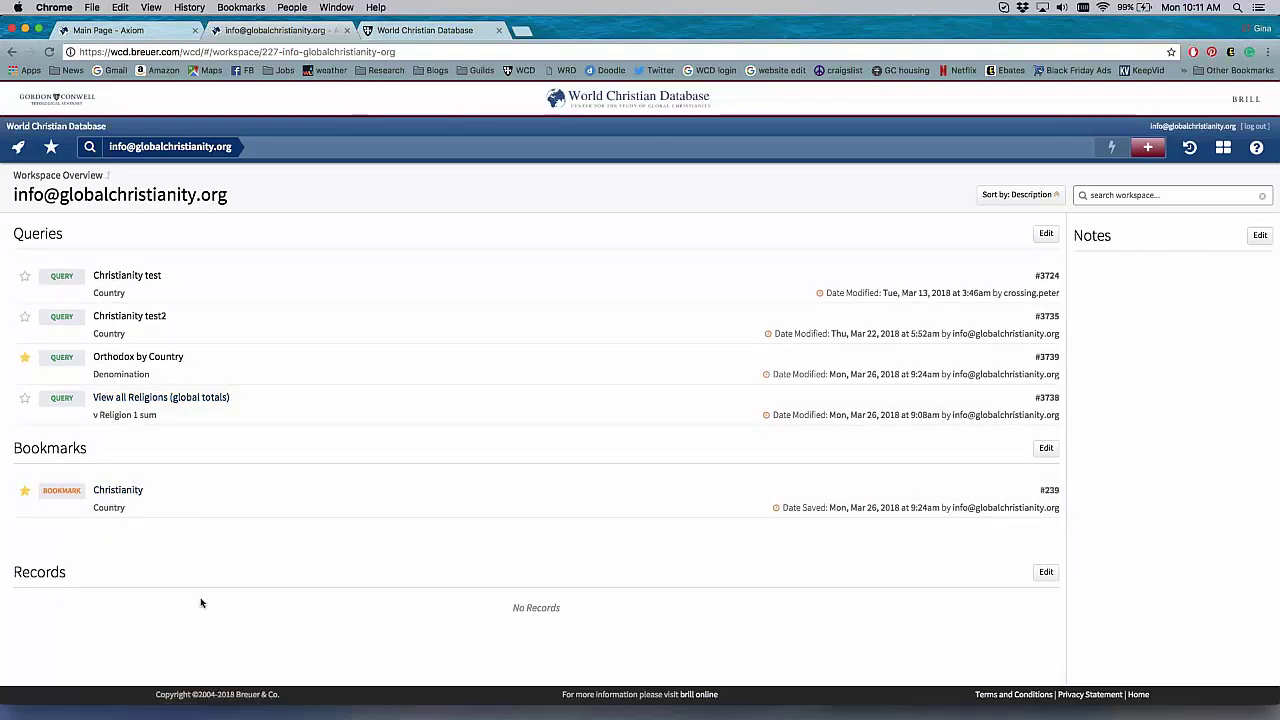
pyautogui.scroll(3, 200, 603)
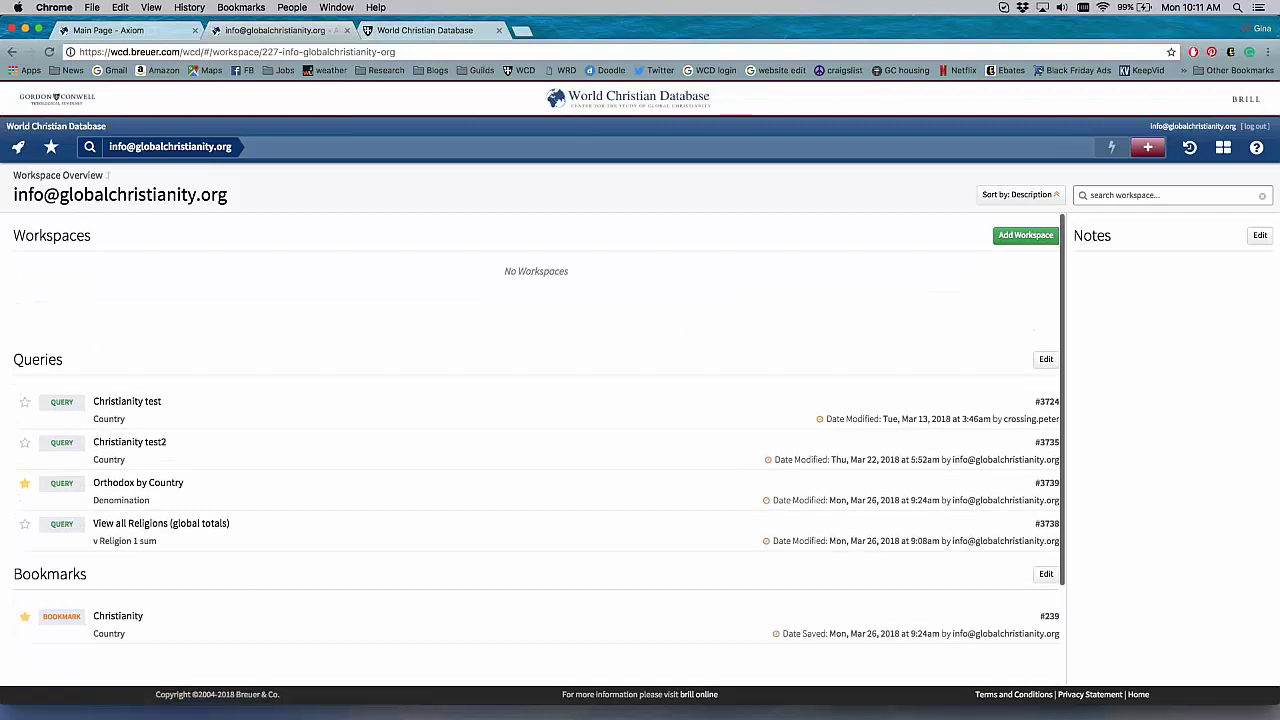
pyautogui.scroll(1, 347, 559)
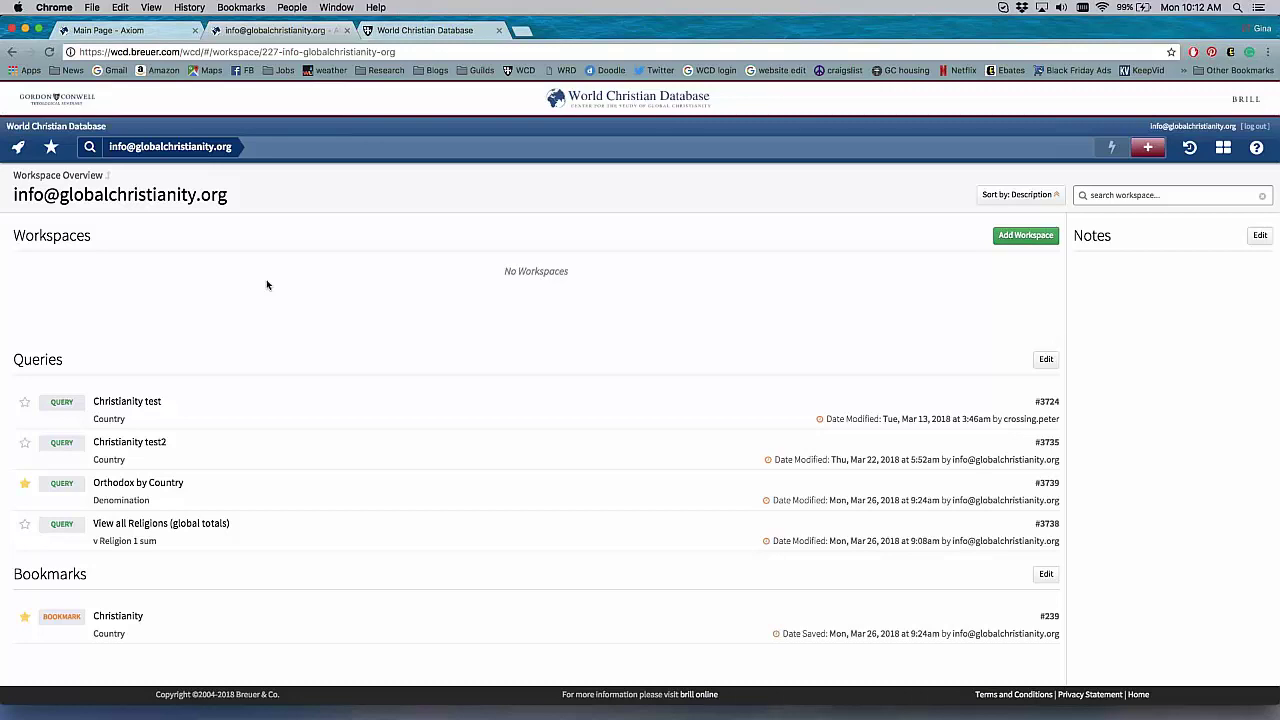
# - Run the saved Orthodox by Country query, and open the CSGC workspace from the Workspace Overview
pyautogui.click(165, 485)
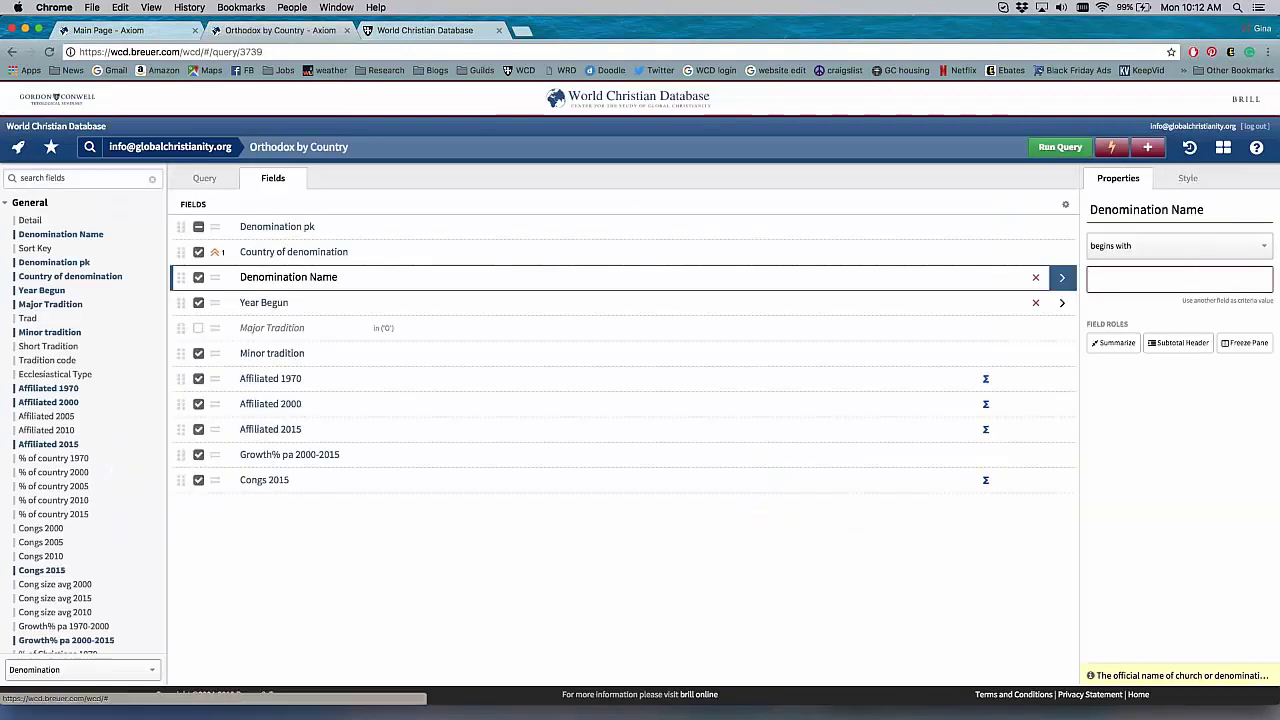
pyautogui.click(1060, 147)
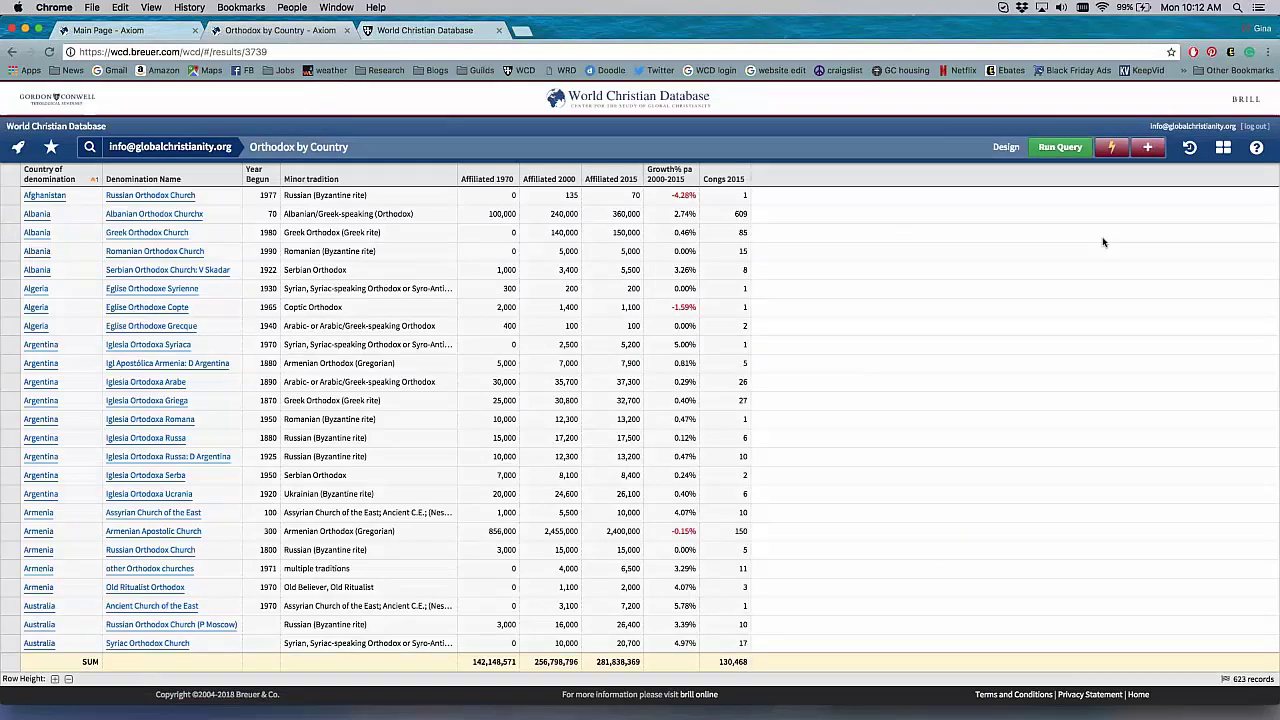
pyautogui.click(1218, 156)
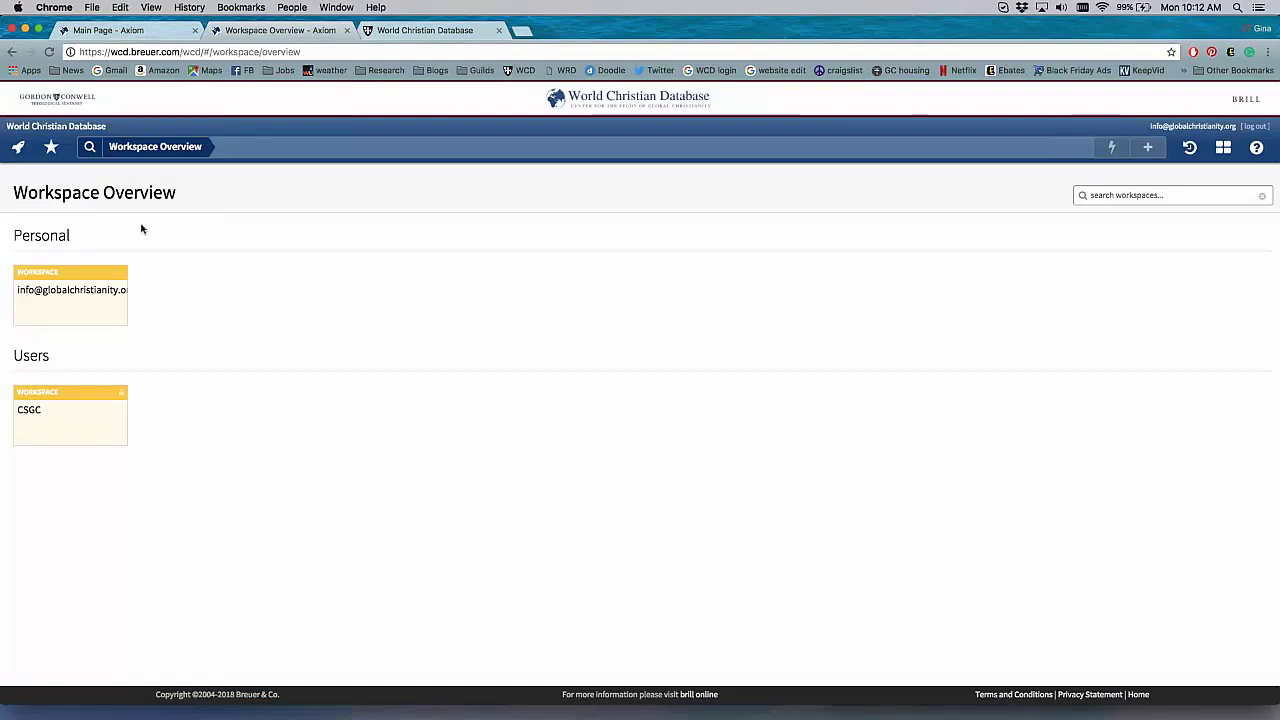
pyautogui.click(103, 417)
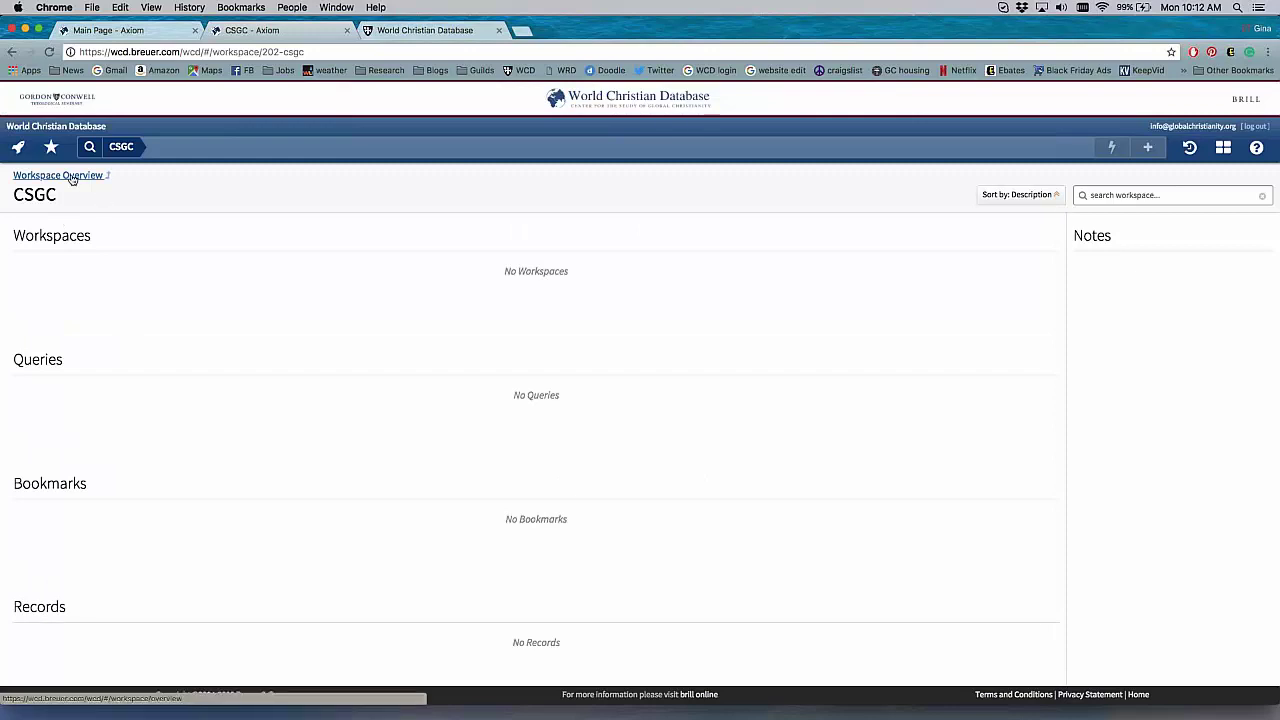
# - Return to the Main Page through the Launchpad, open Christianity by Country, and view the column heading definitions
pyautogui.click(18, 150)
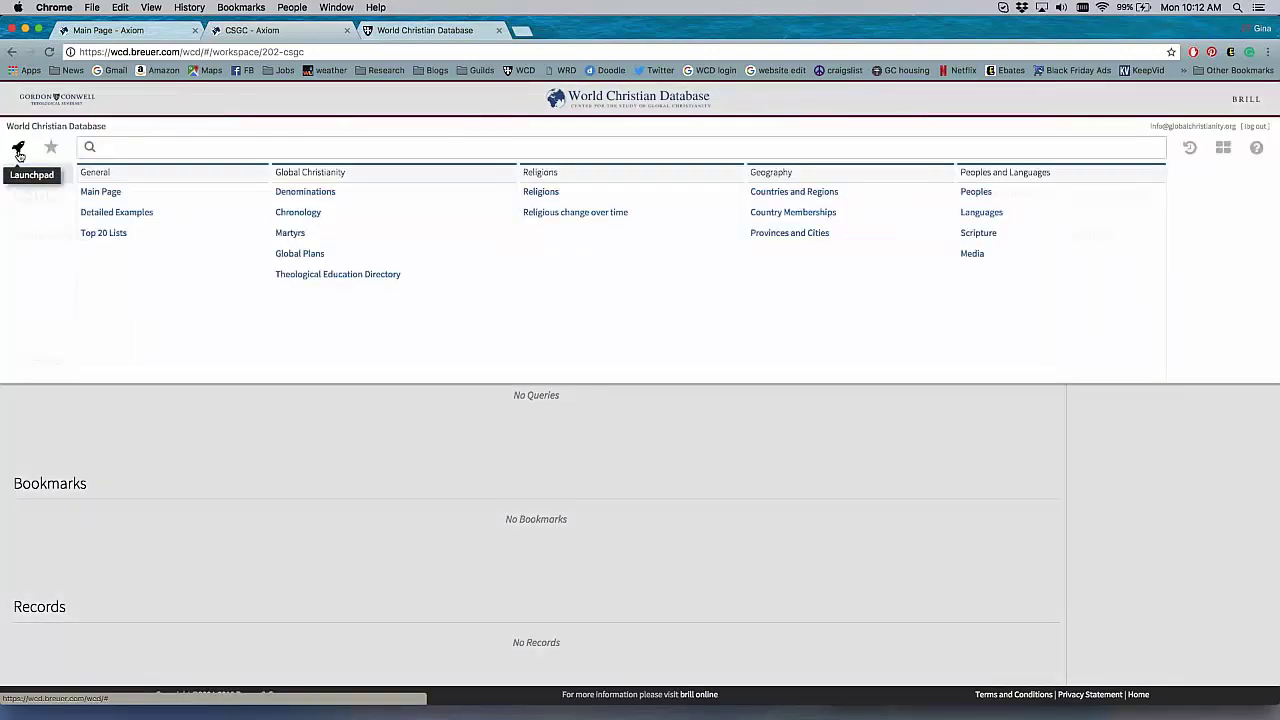
pyautogui.click(98, 192)
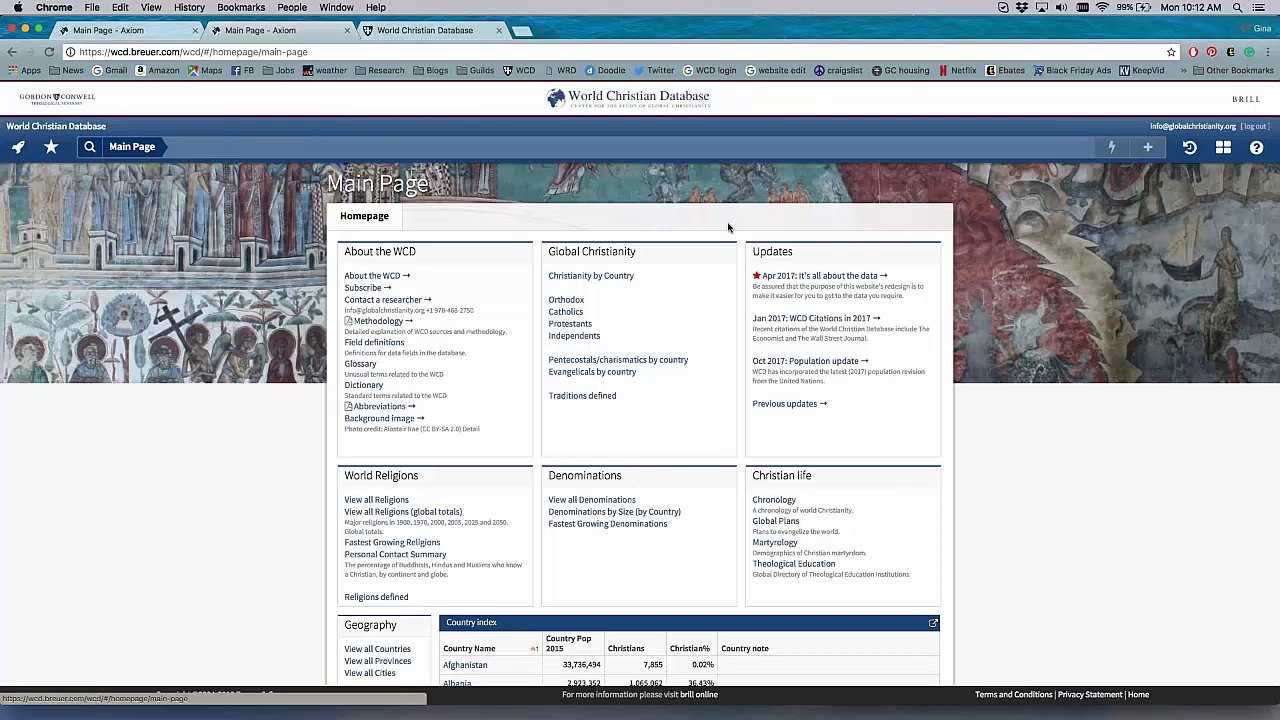
pyautogui.click(589, 282)
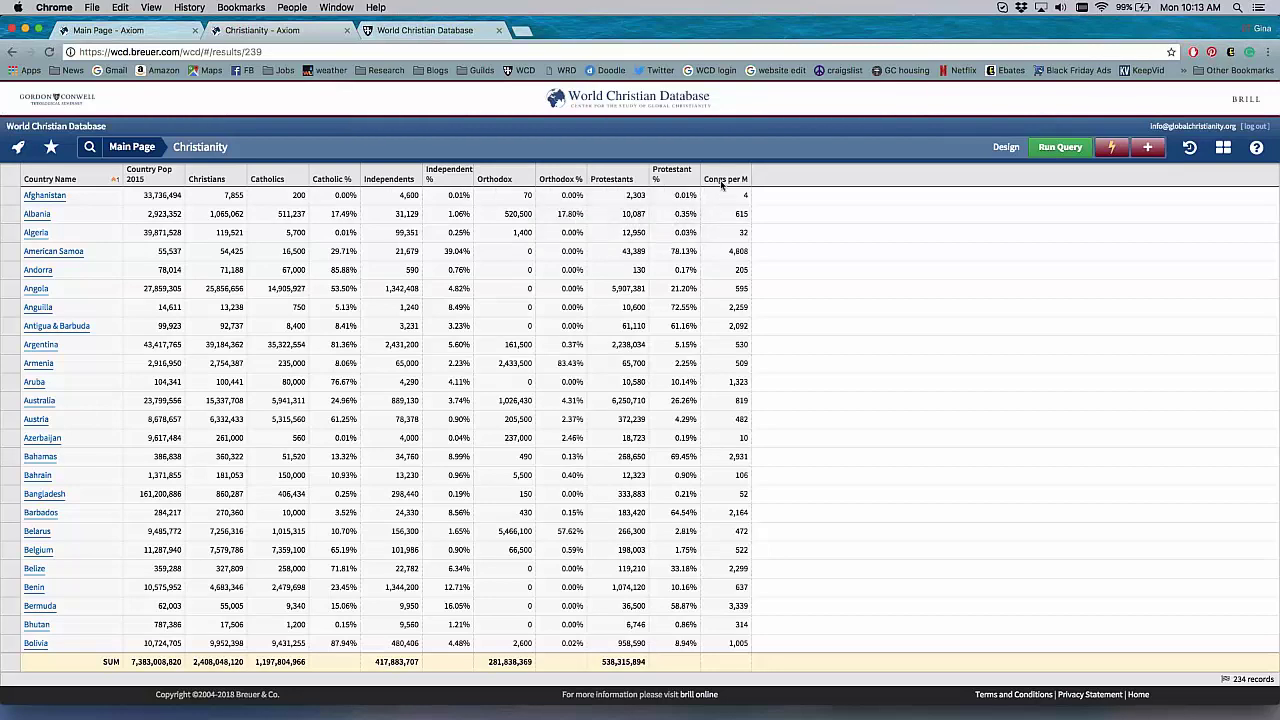
pyautogui.moveTo(721, 183)
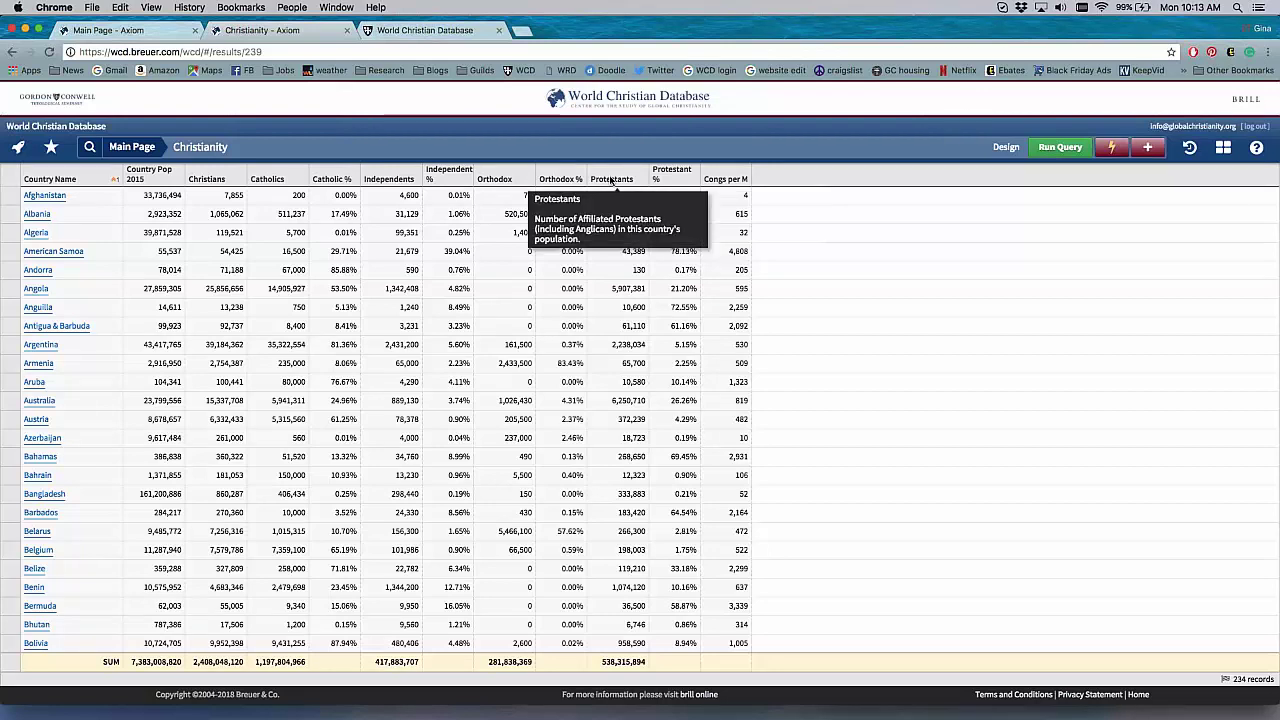
# - Sort the Christianity table by Protestants from largest to smallest, and select the top country's Protestants value
pyautogui.click(612, 180)
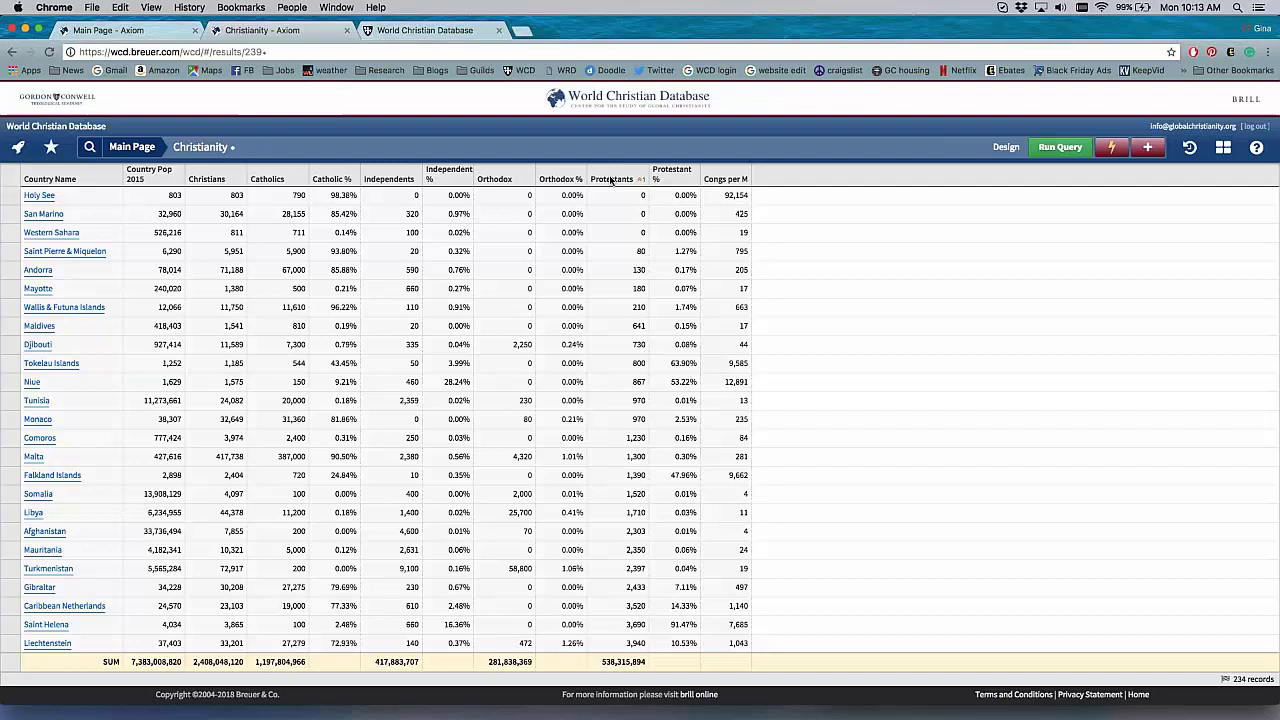
pyautogui.click(612, 180)
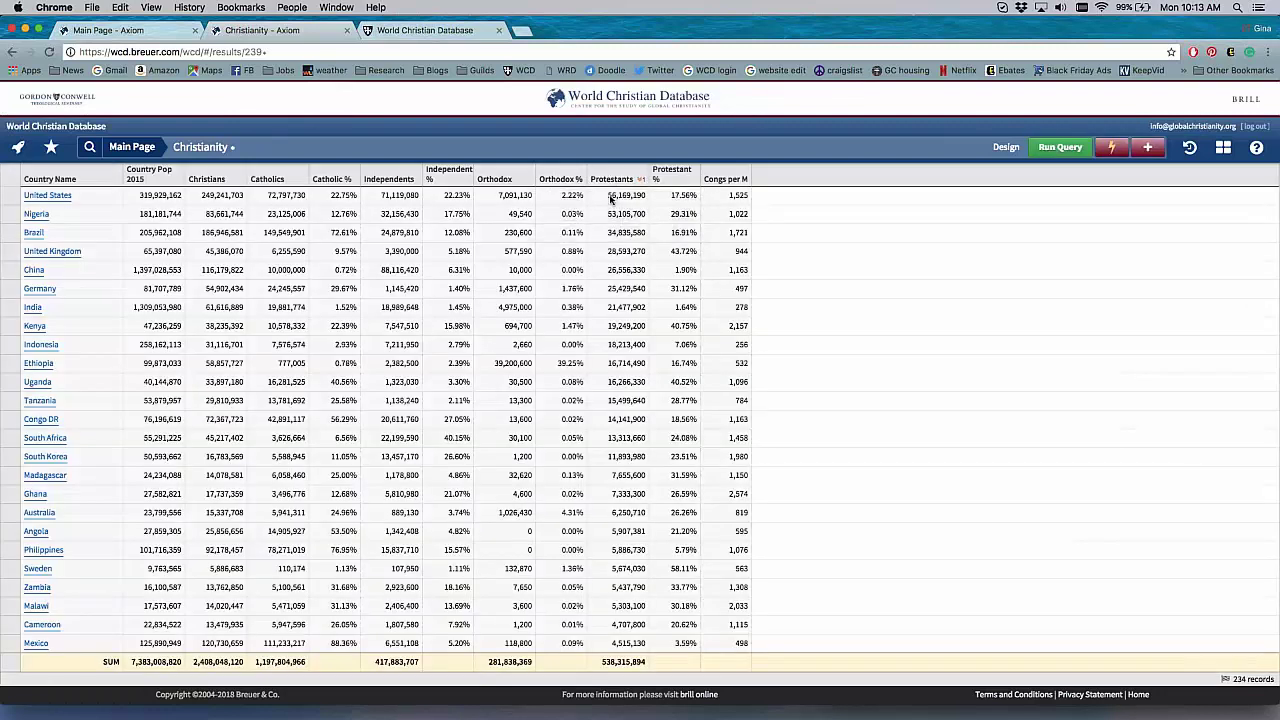
pyautogui.click(611, 199)
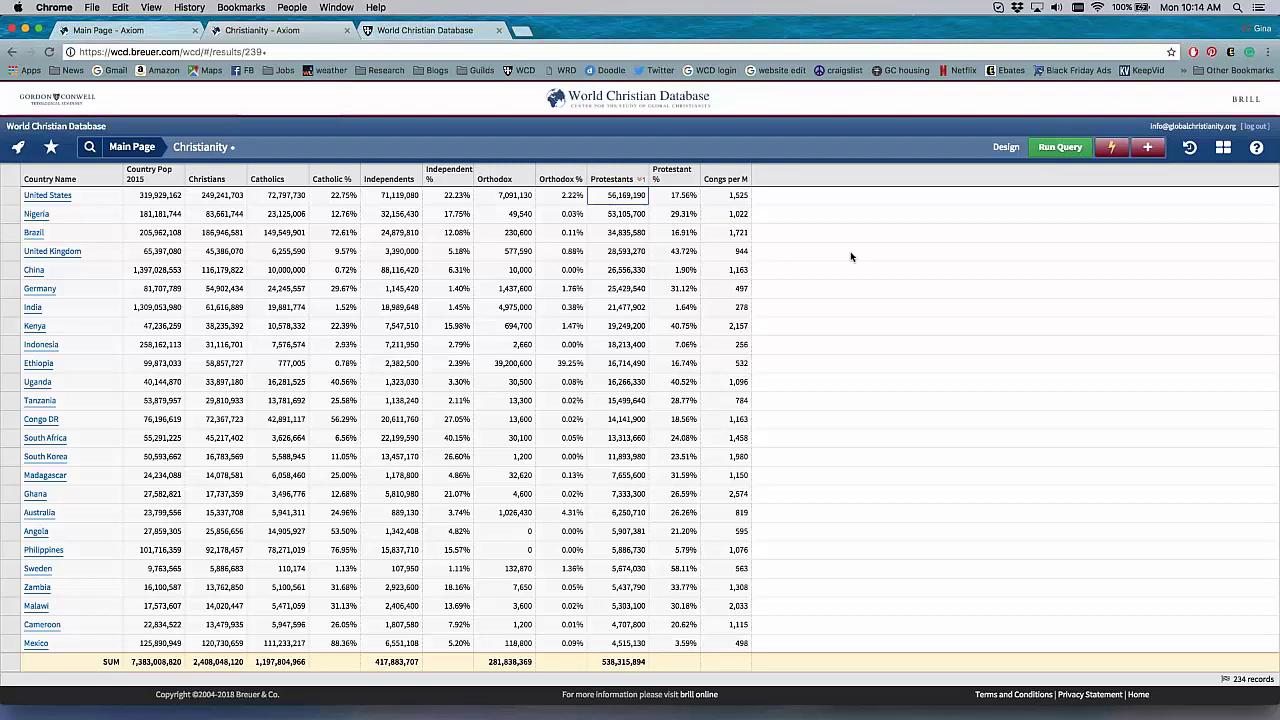
# - Open the query's design view and examine the available fields under Demographics, Indicators and Christianity
pyautogui.click(1006, 147)
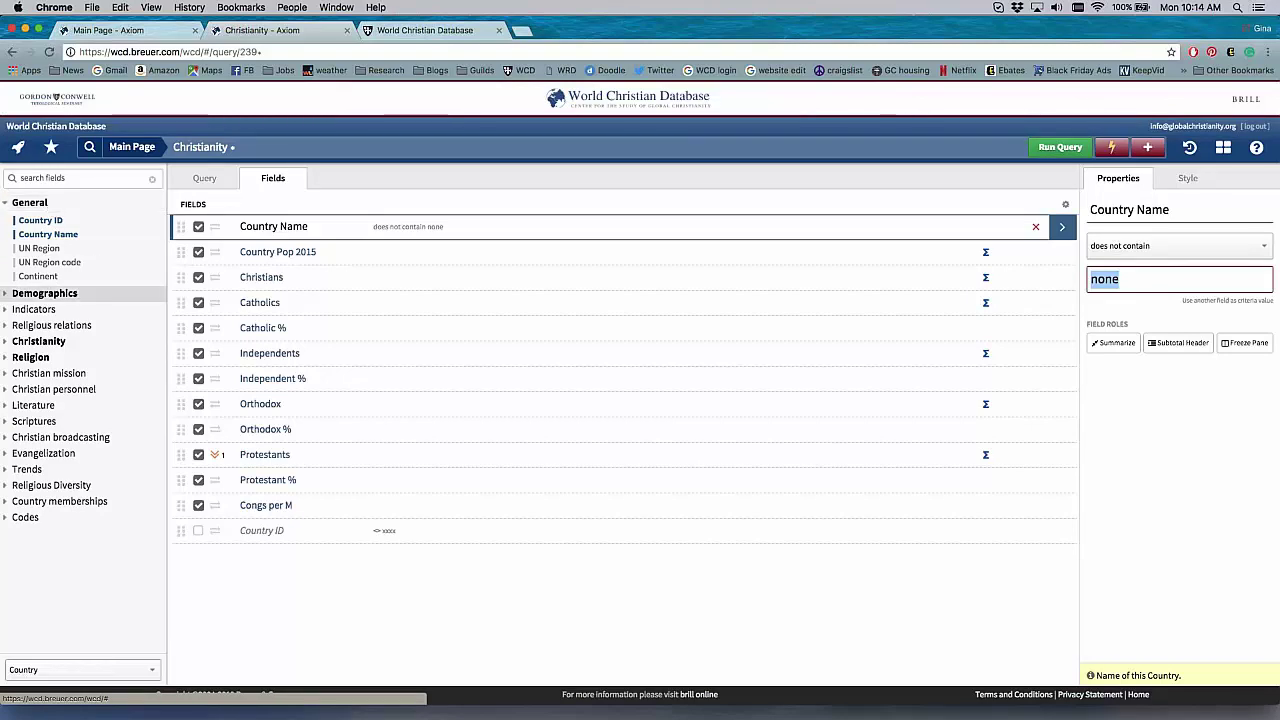
pyautogui.click(56, 295)
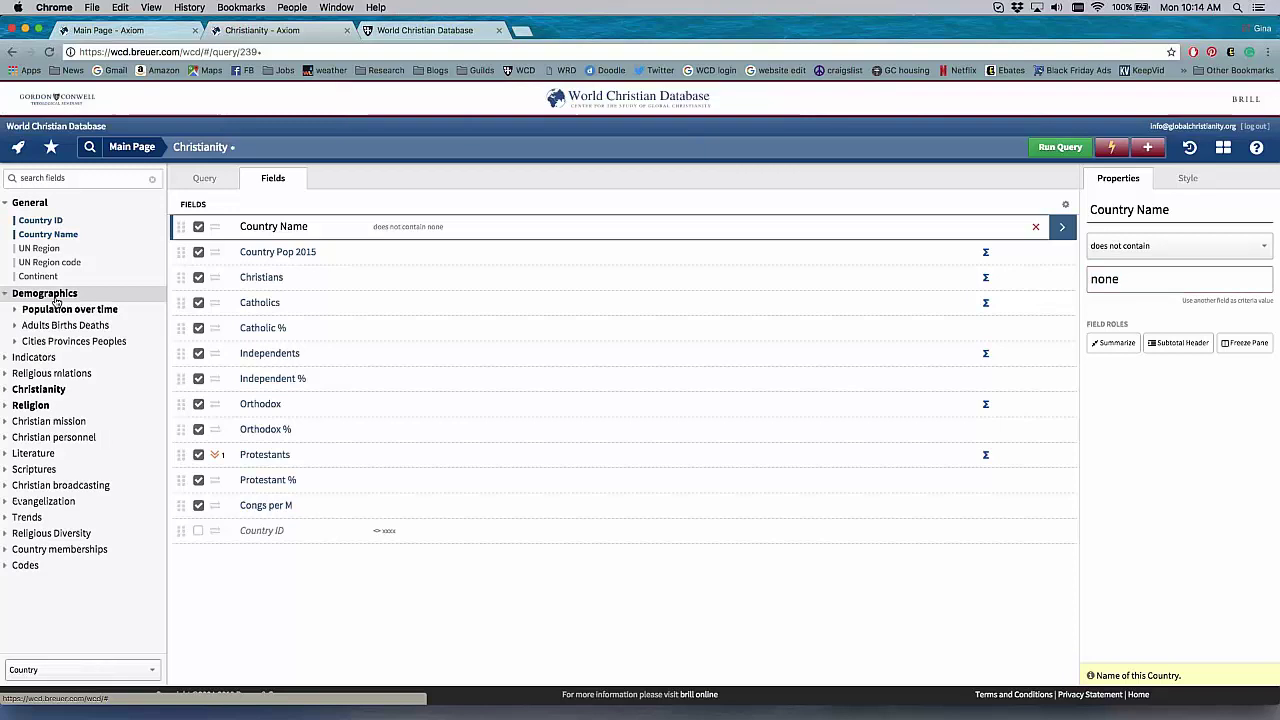
pyautogui.click(38, 357)
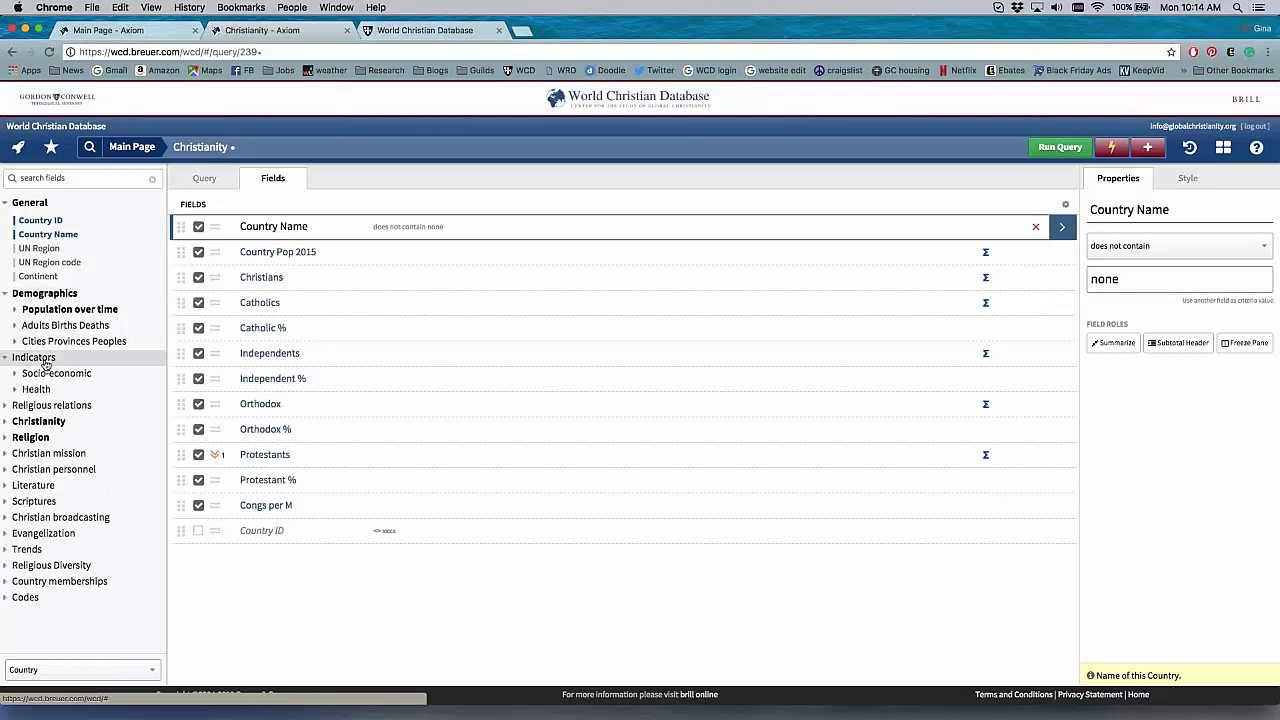
pyautogui.click(42, 421)
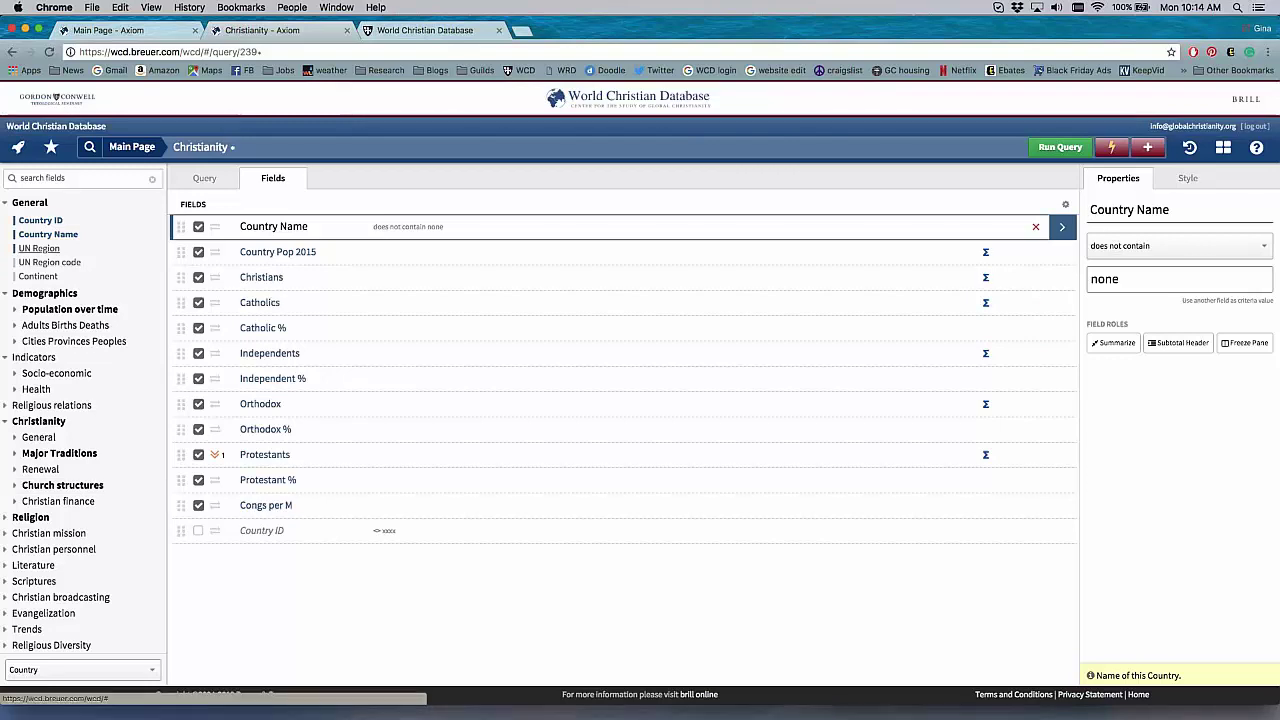
# - Add UN Region as the first field of the query, and remove the Congs per M field
pyautogui.click(40, 248)
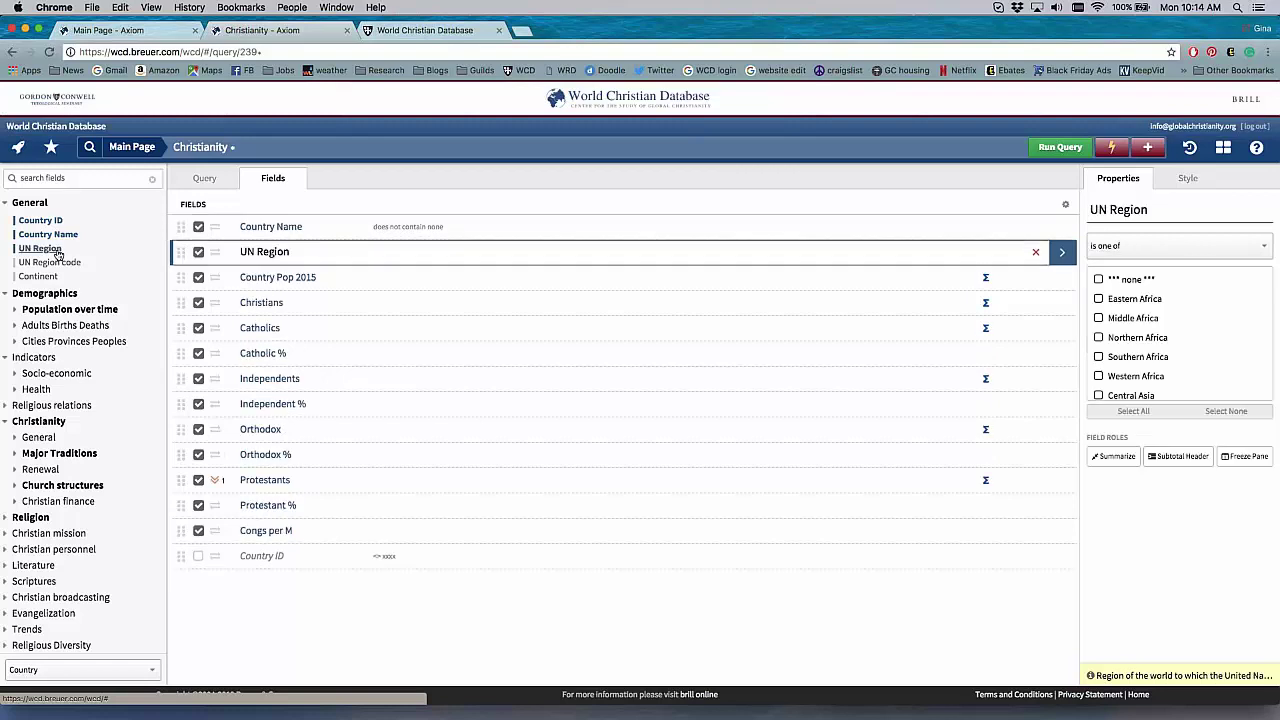
pyautogui.moveTo(180, 252); pyautogui.dragTo(180, 320)
pyautogui.moveTo(180, 260); pyautogui.dragTo(174, 529)
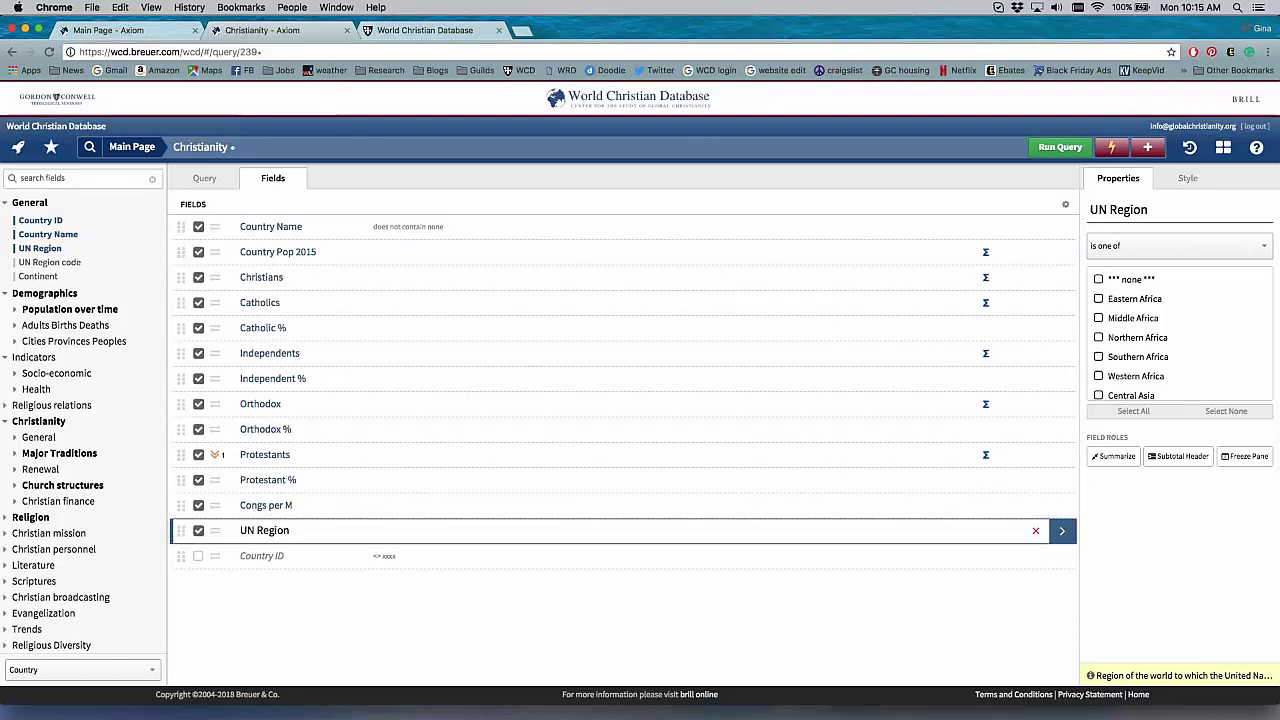
pyautogui.moveTo(178, 530); pyautogui.dragTo(185, 226)
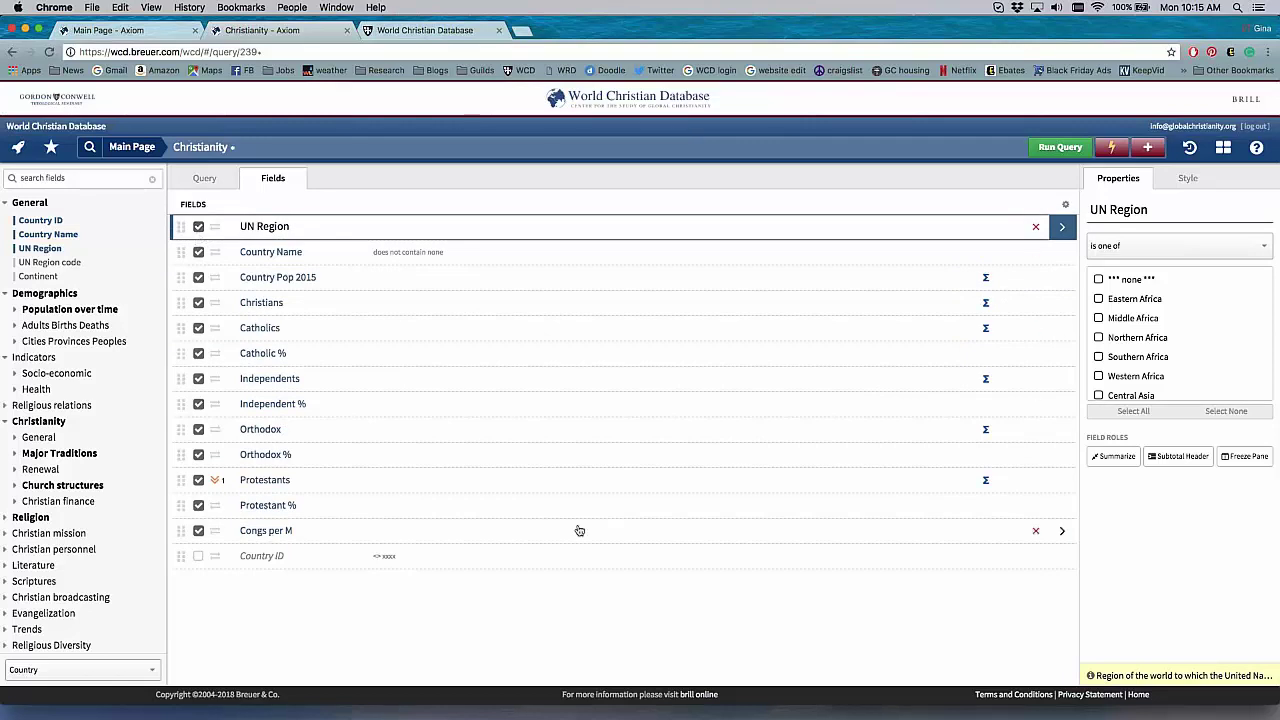
pyautogui.click(1035, 531)
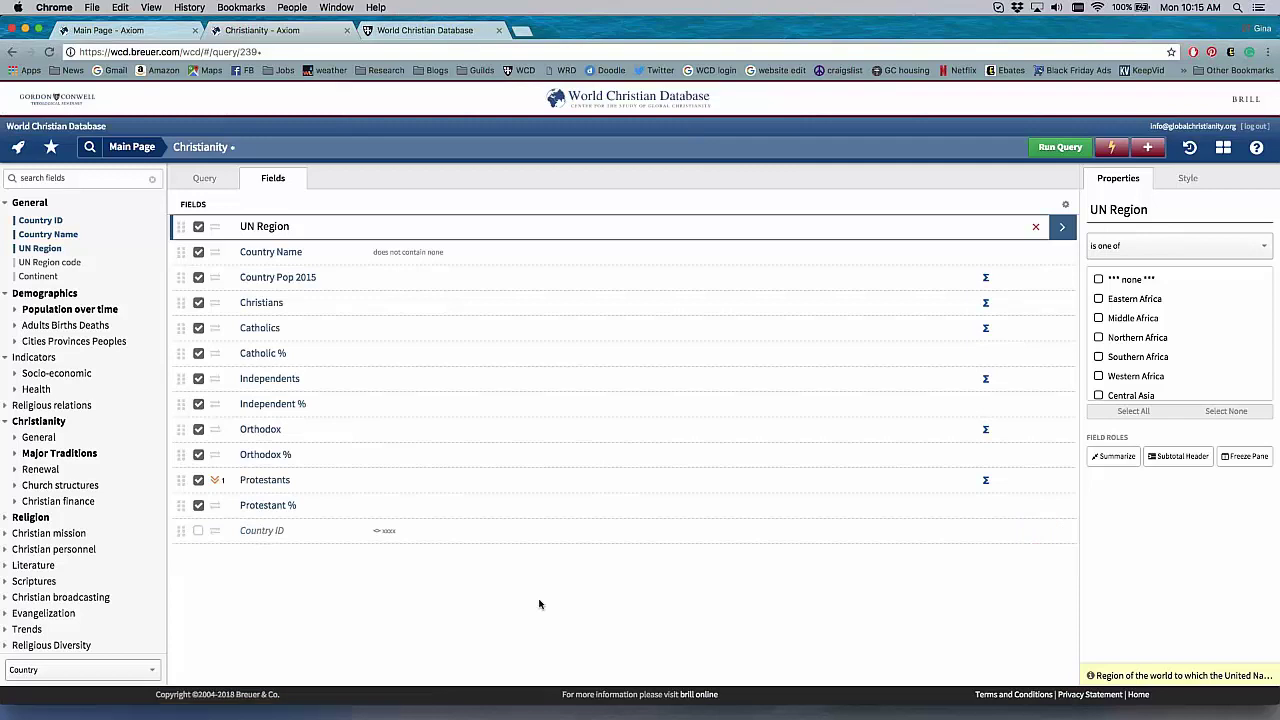
pyautogui.press('Escape')
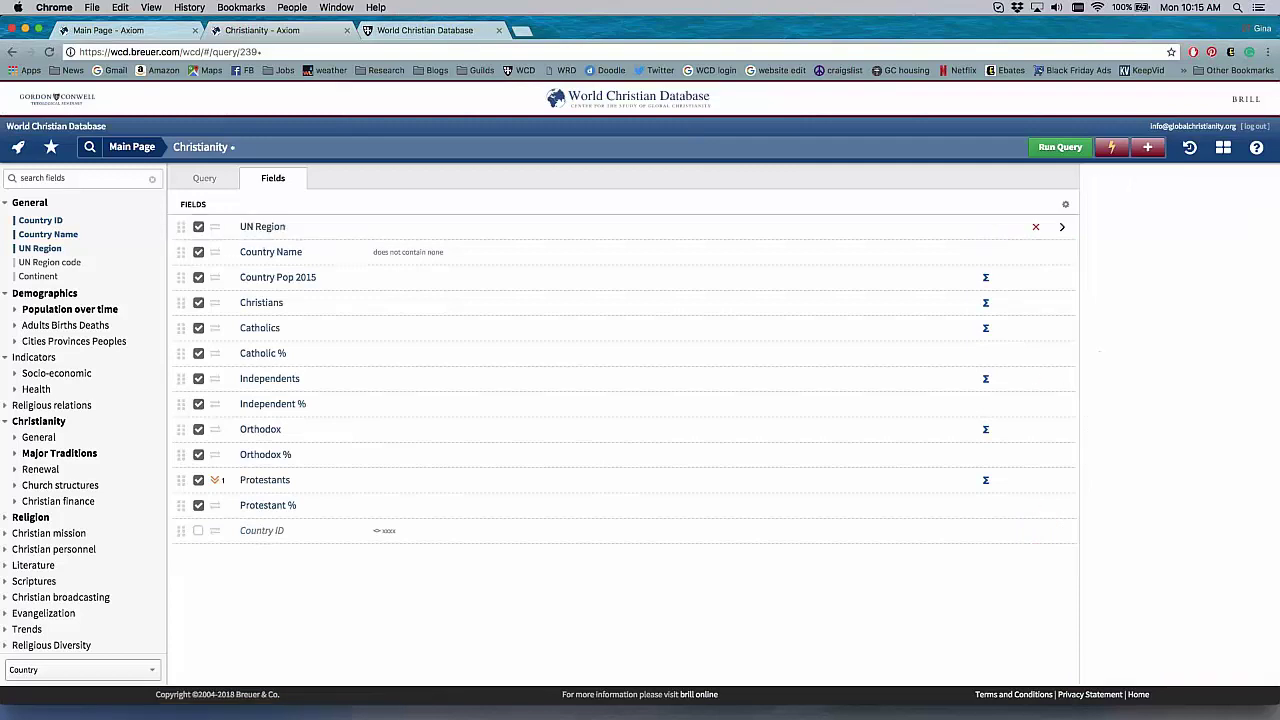
# - Limit UN Region to Central Asia, Eastern Asia, South Asia, South-eastern Asia, Western Asia and South-central Asia
pyautogui.click(320, 229)
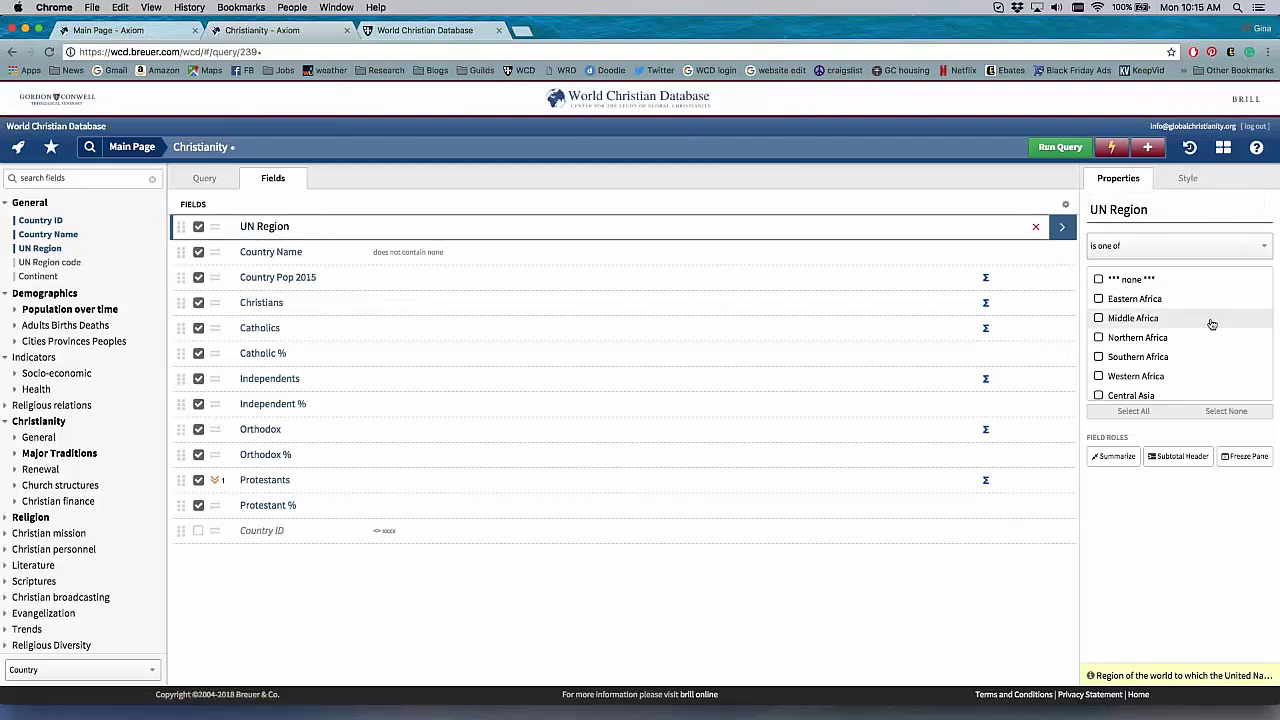
pyautogui.scroll(-5, 1204, 317)
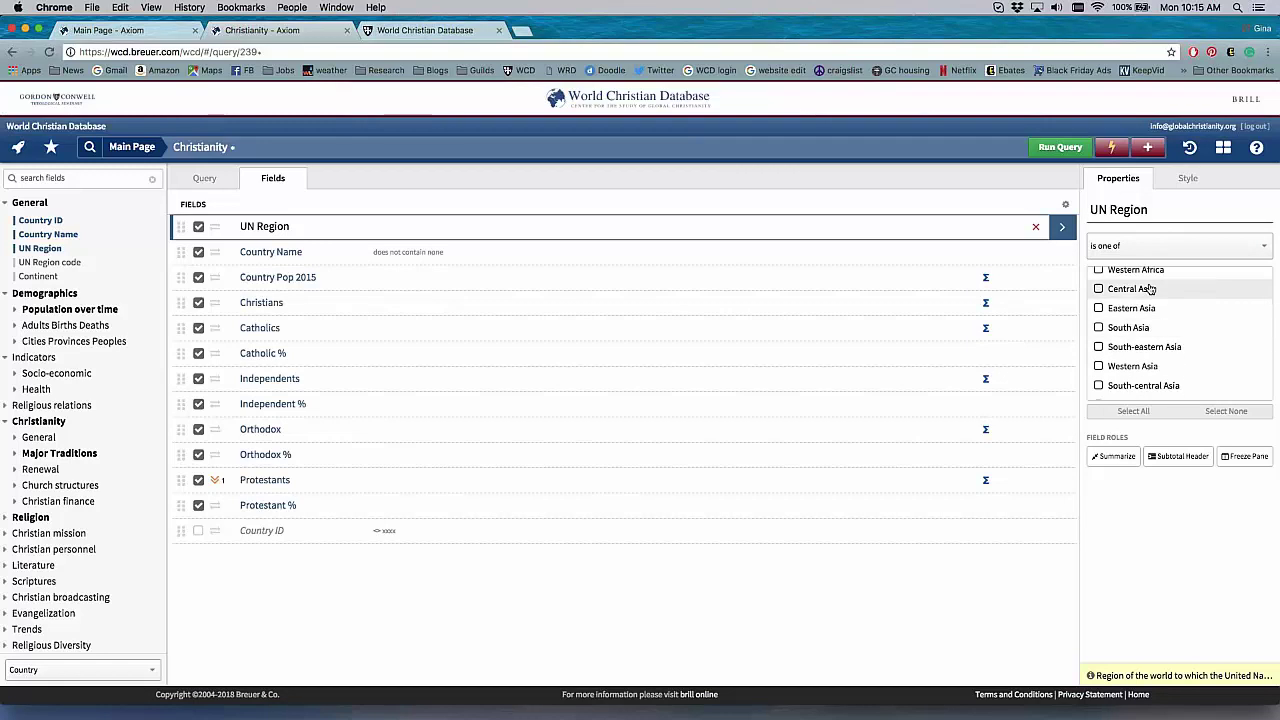
pyautogui.click(1151, 289)
pyautogui.click(1151, 308)
pyautogui.click(1151, 327)
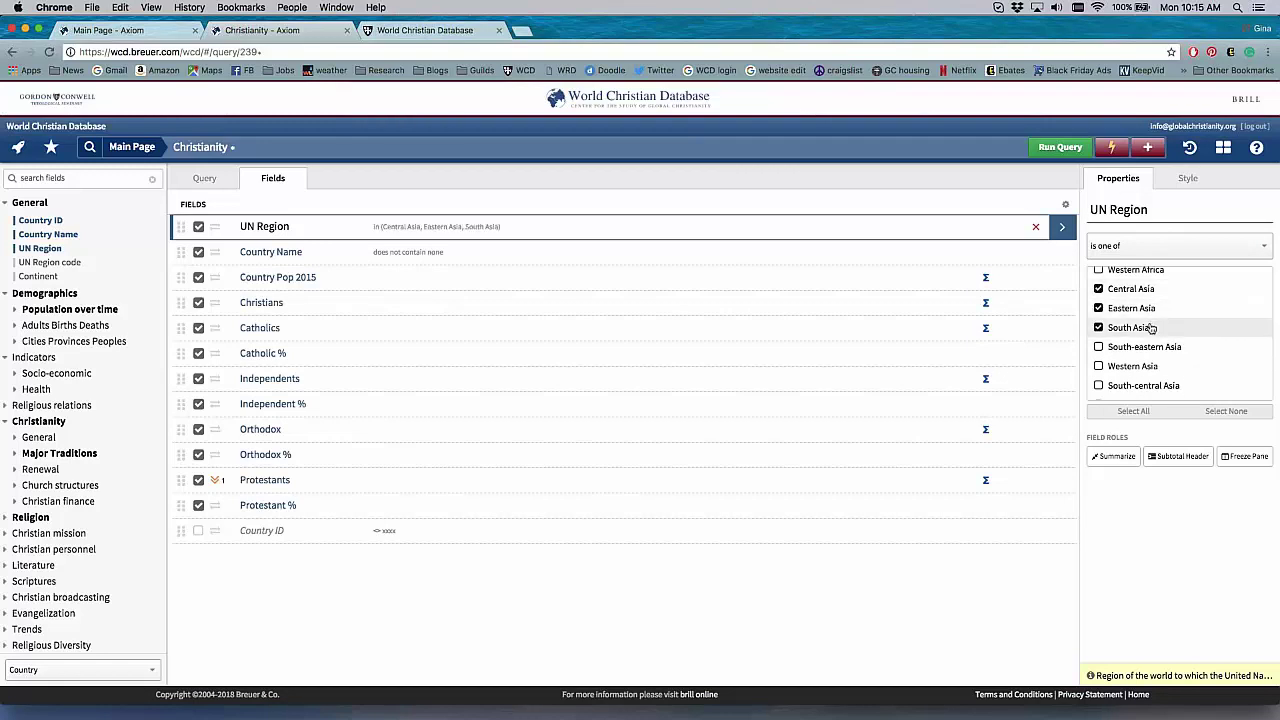
pyautogui.click(1149, 345)
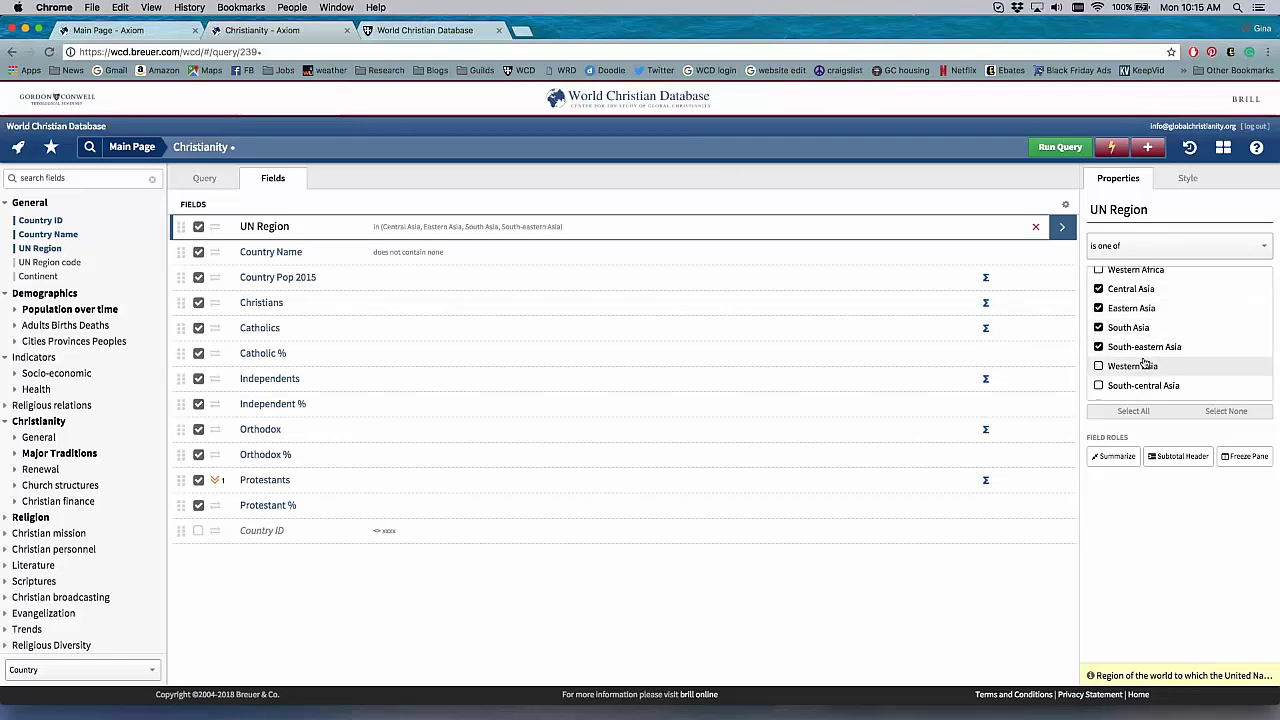
pyautogui.click(1125, 365)
pyautogui.click(1142, 385)
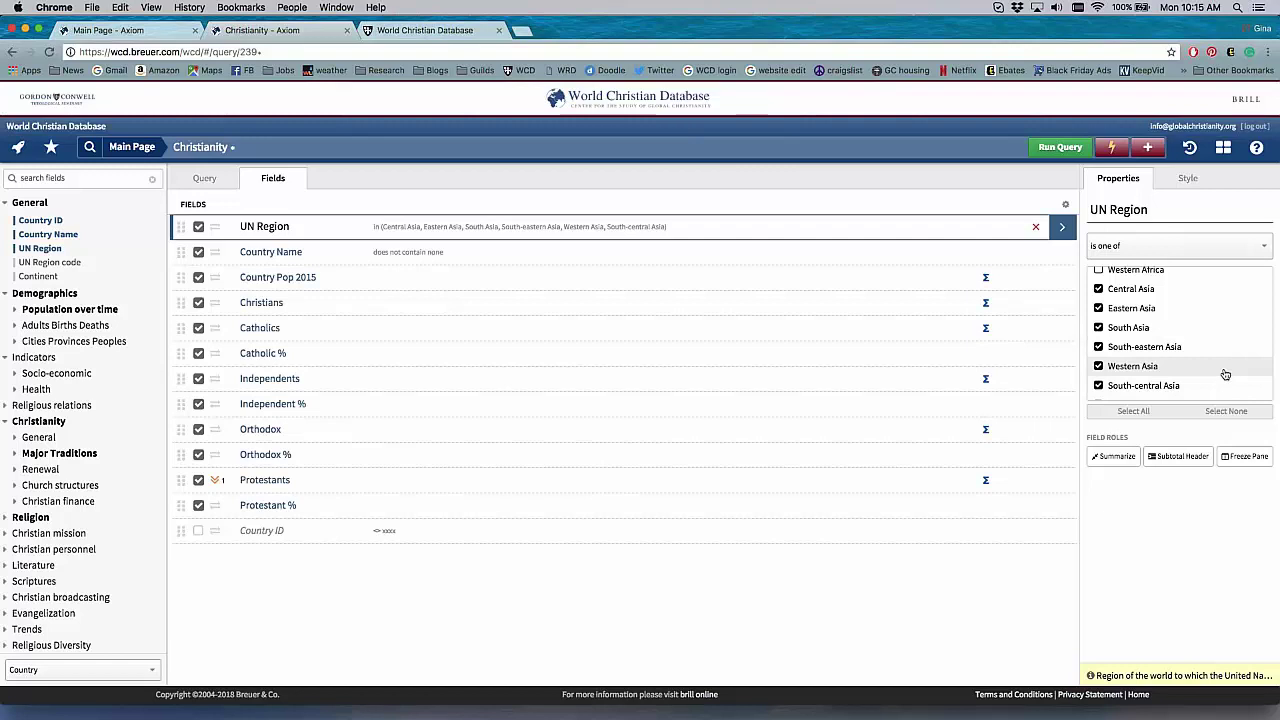
pyautogui.scroll(-2, 1225, 374)
pyautogui.scroll(-6, 1225, 374)
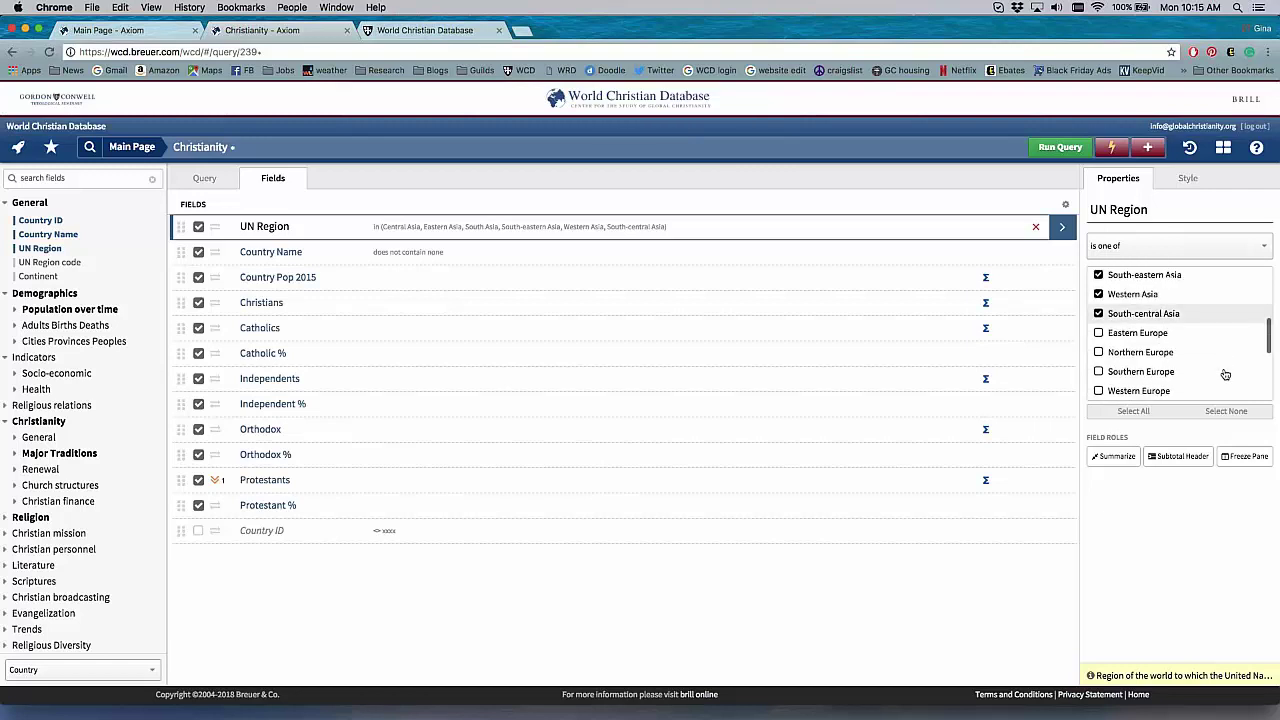
pyautogui.scroll(-2, 1225, 374)
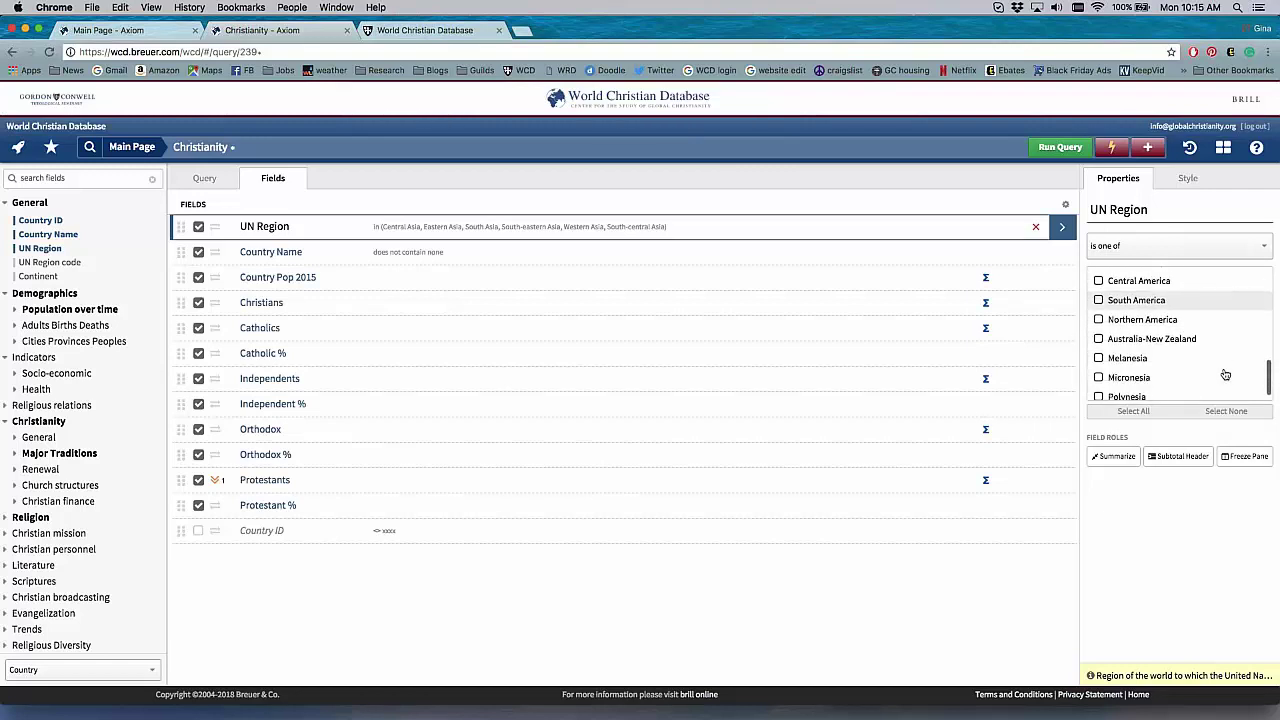
pyautogui.scroll(8, 1225, 374)
pyautogui.scroll(3, 1225, 374)
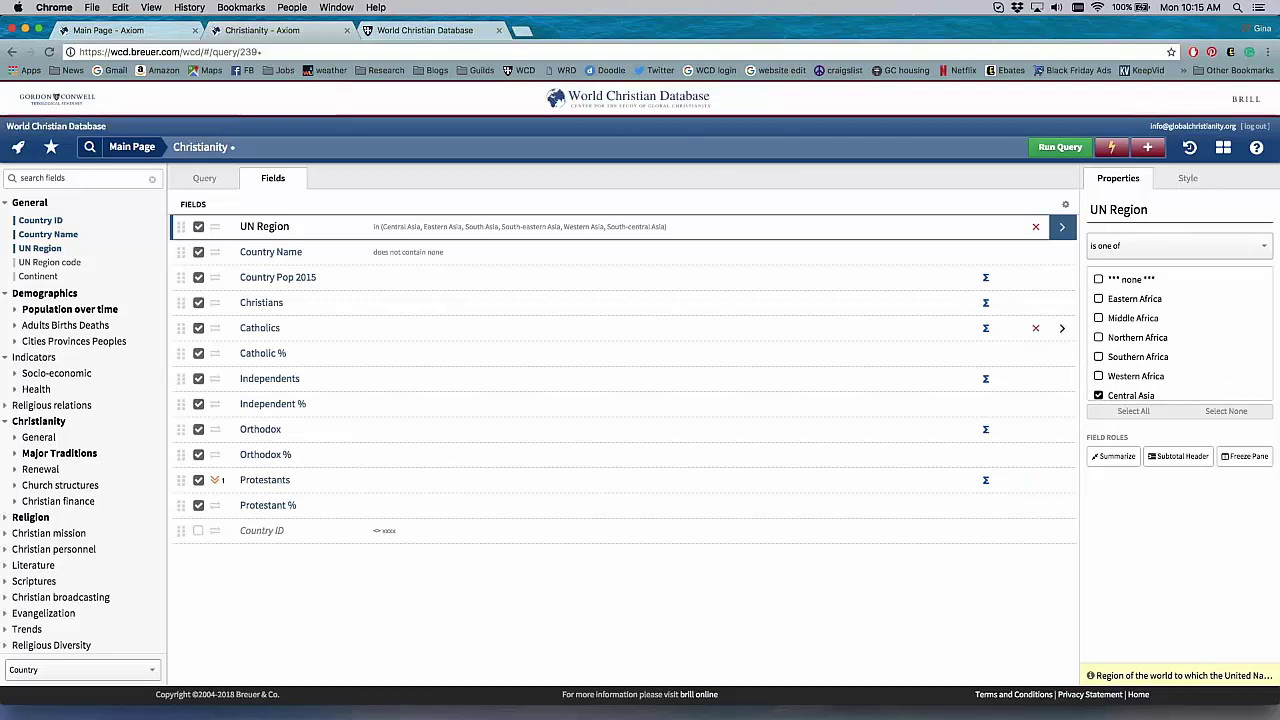
pyautogui.scroll(-3, 1249, 366)
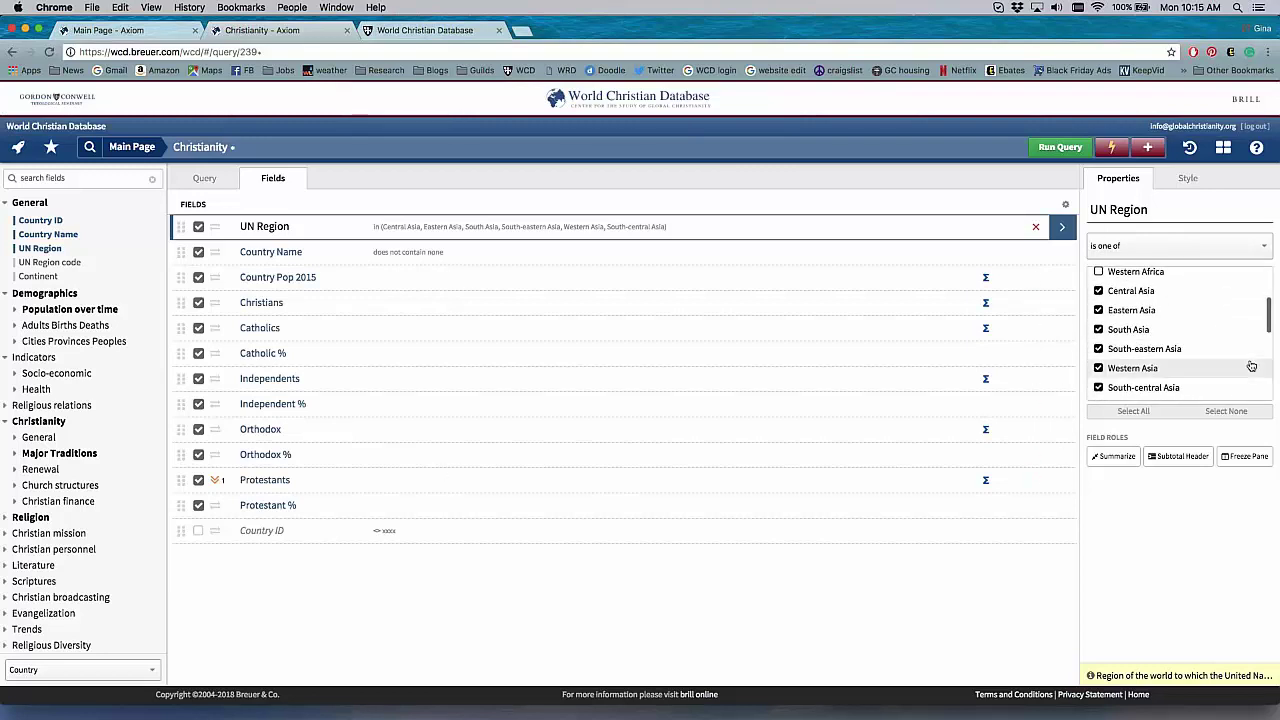
# - Run the modified query and sort its results by Christians from largest to smallest
pyautogui.click(1060, 147)
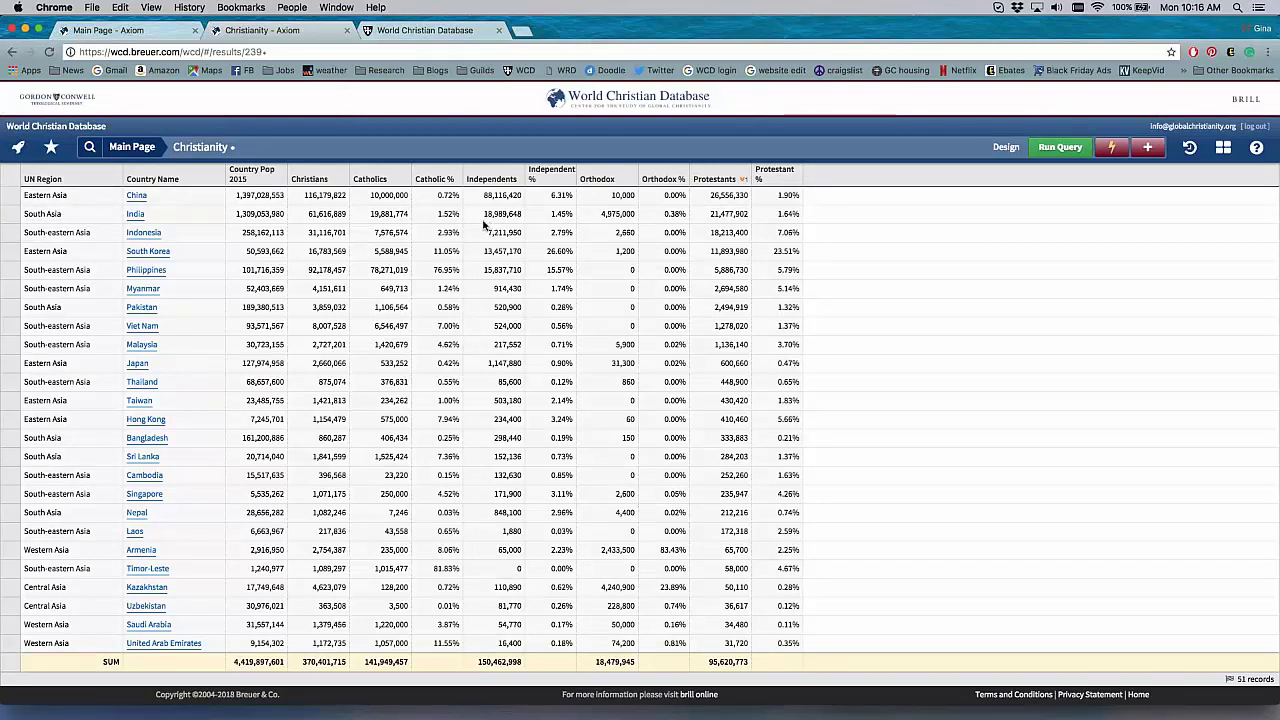
pyautogui.click(338, 179)
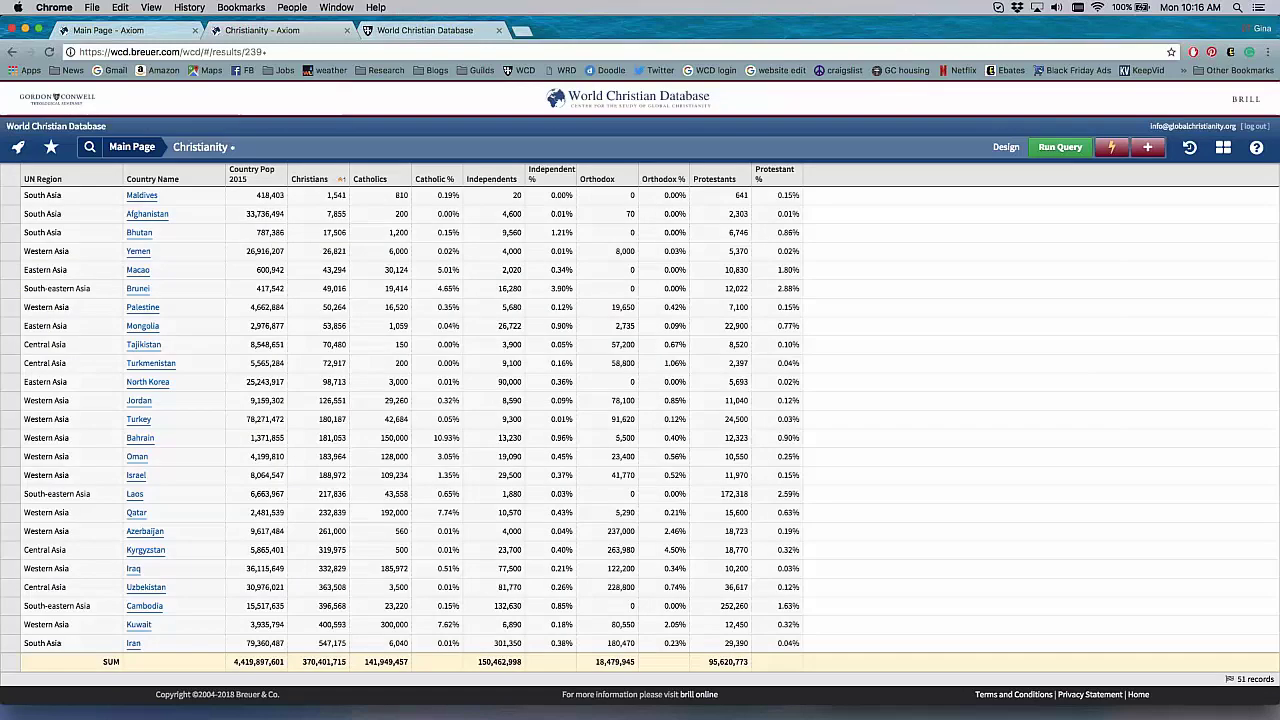
pyautogui.click(315, 179)
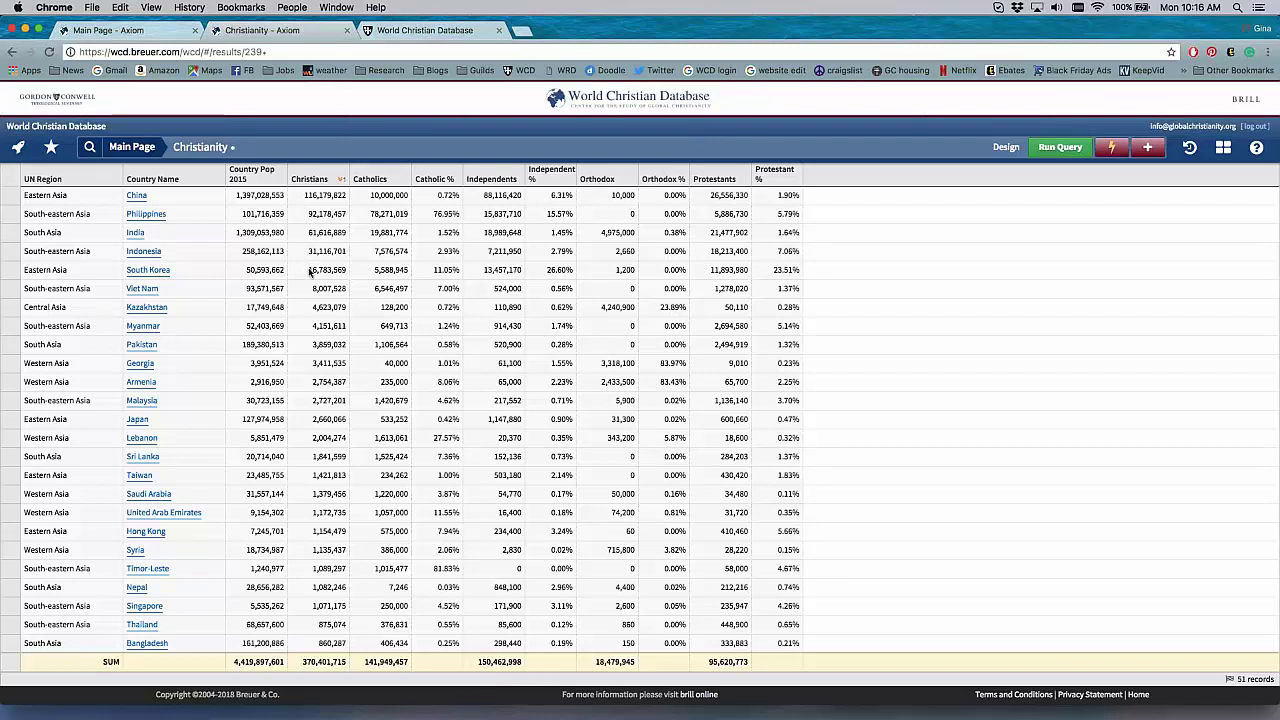
# - Return to the query's design view and examine the field categories Christian mission, Literature and Scriptures
pyautogui.click(1015, 153)
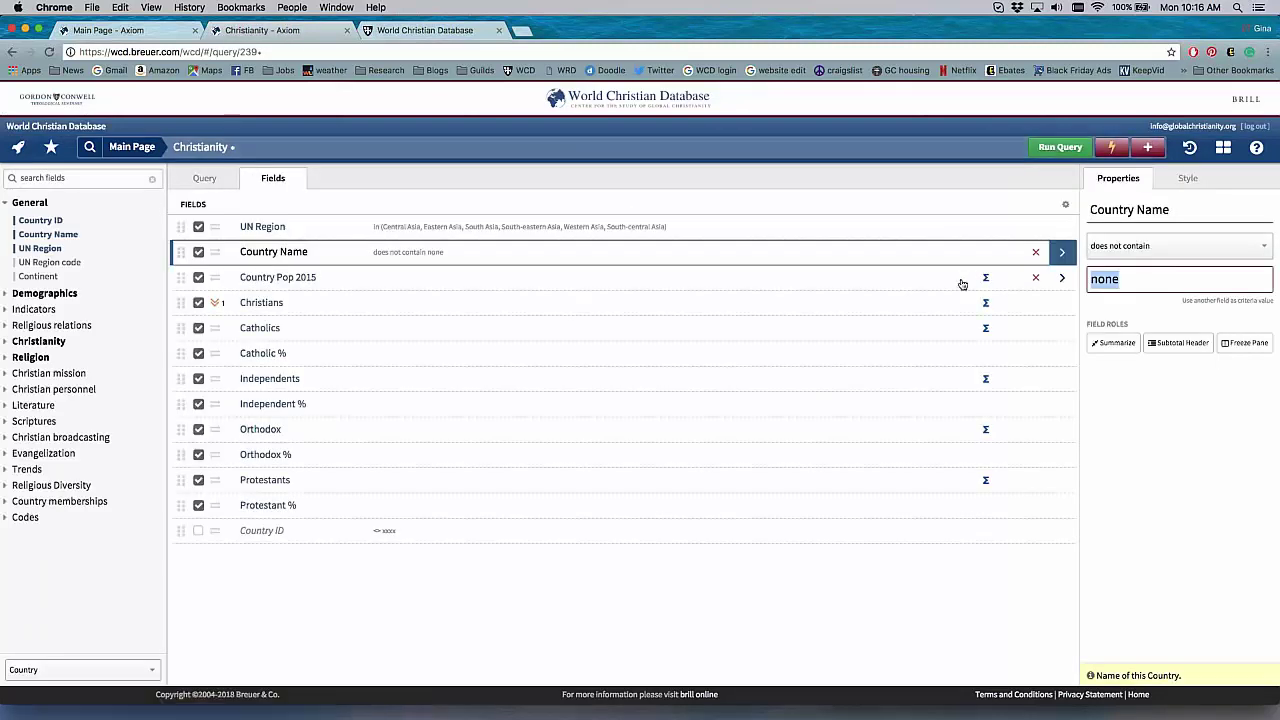
pyautogui.click(95, 374)
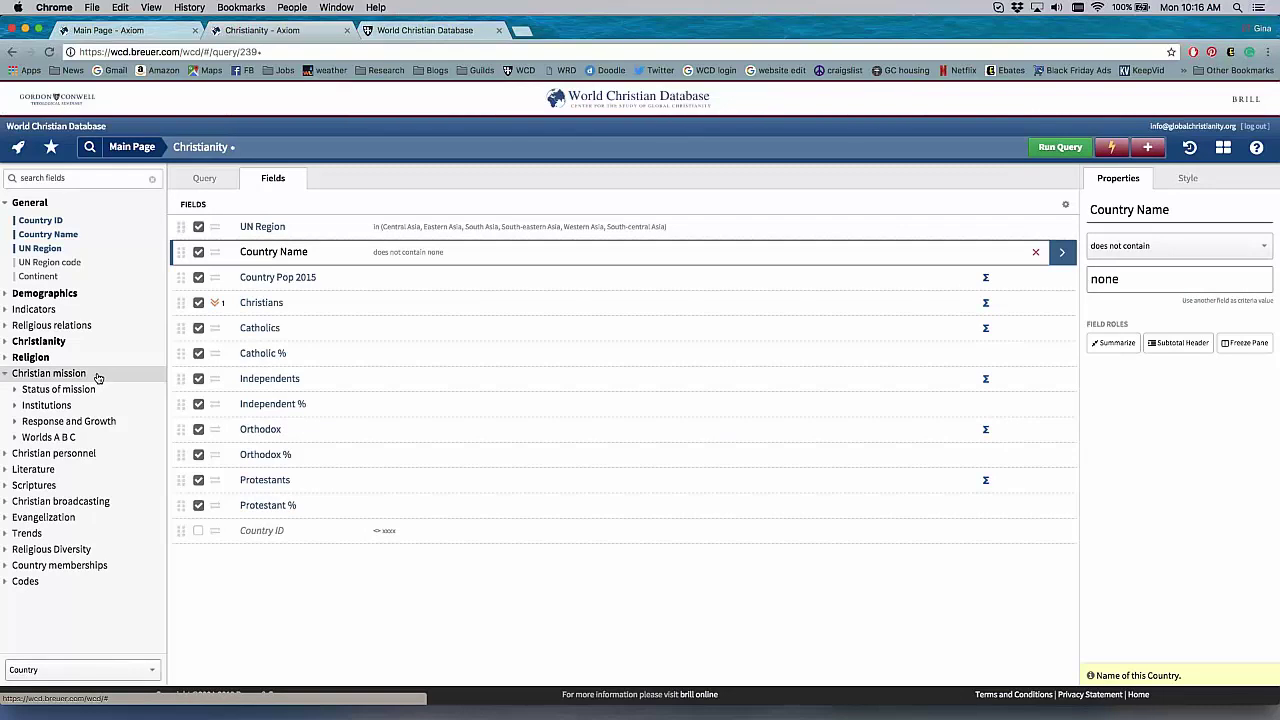
pyautogui.click(92, 360)
pyautogui.click(93, 363)
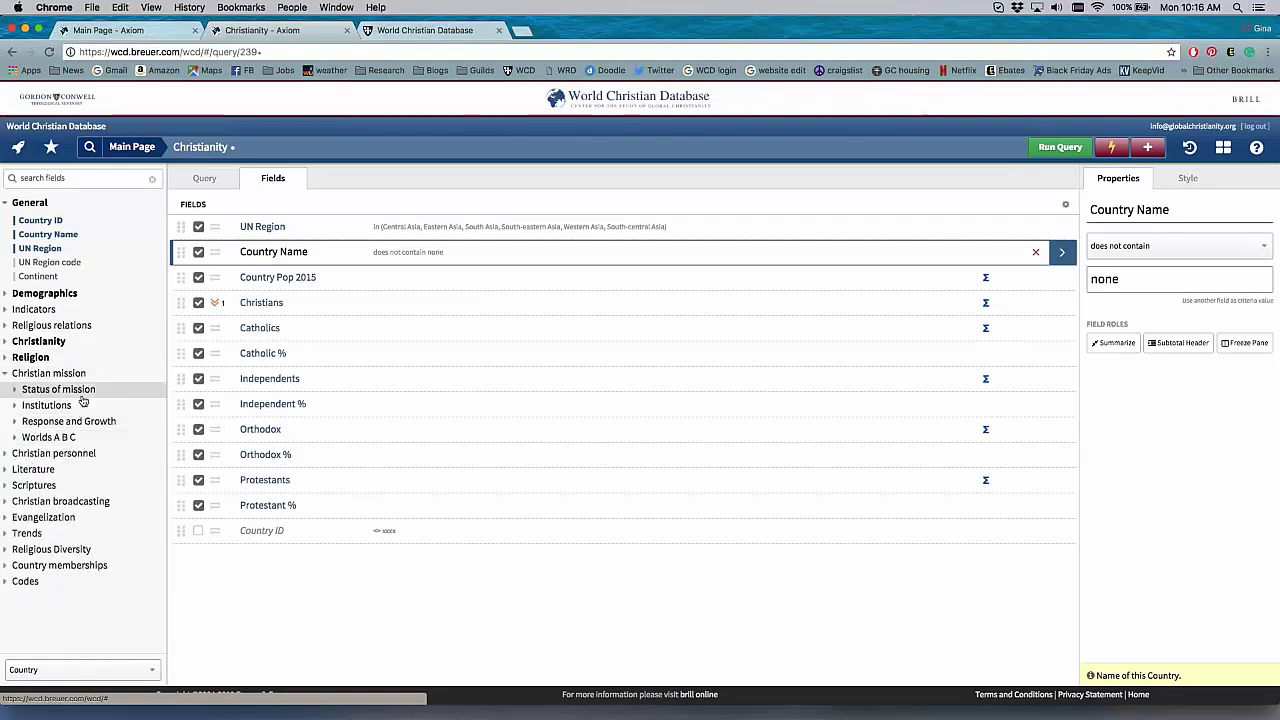
pyautogui.click(82, 392)
pyautogui.click(83, 392)
pyautogui.click(76, 469)
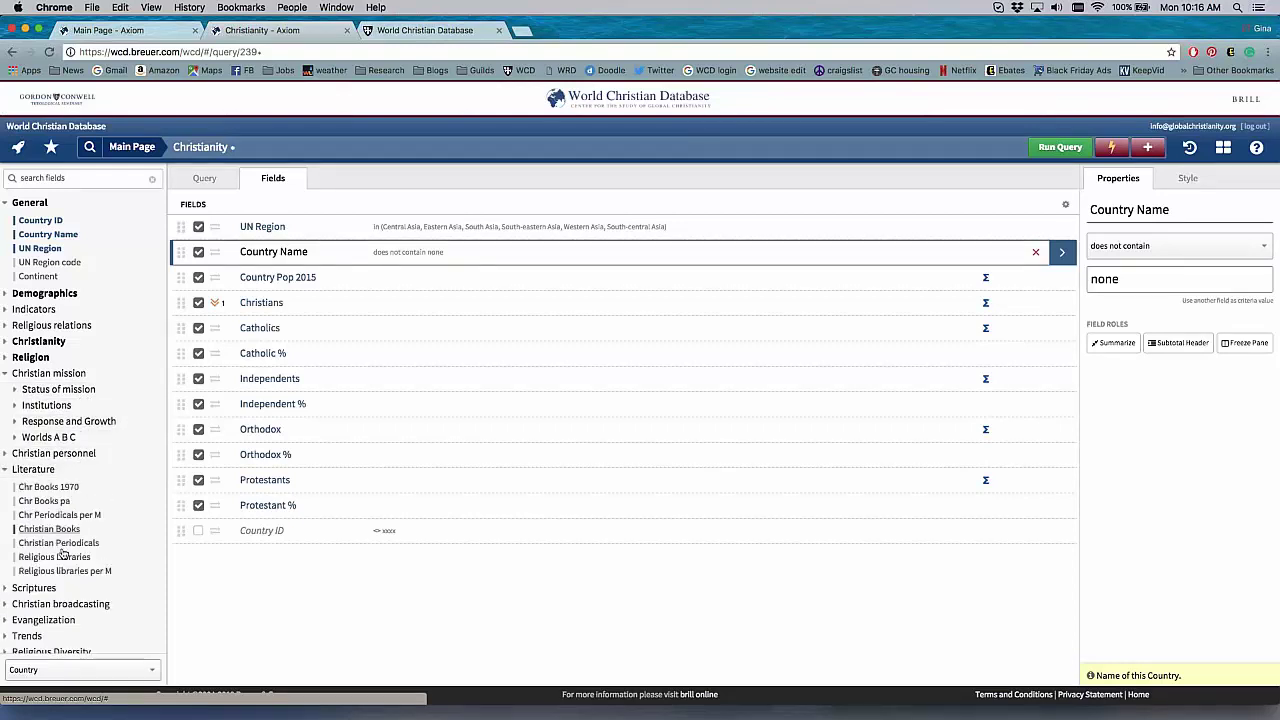
pyautogui.click(52, 588)
pyautogui.scroll(-2, 55, 590)
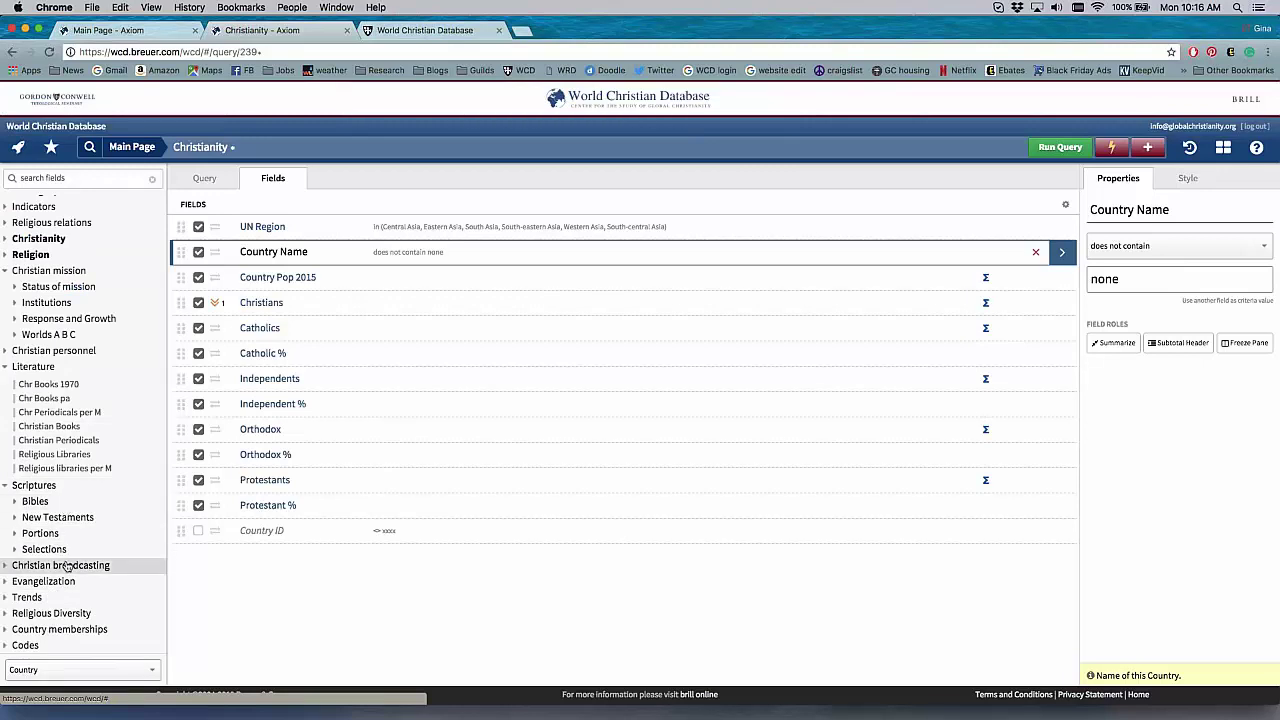
pyautogui.scroll(3, 80, 514)
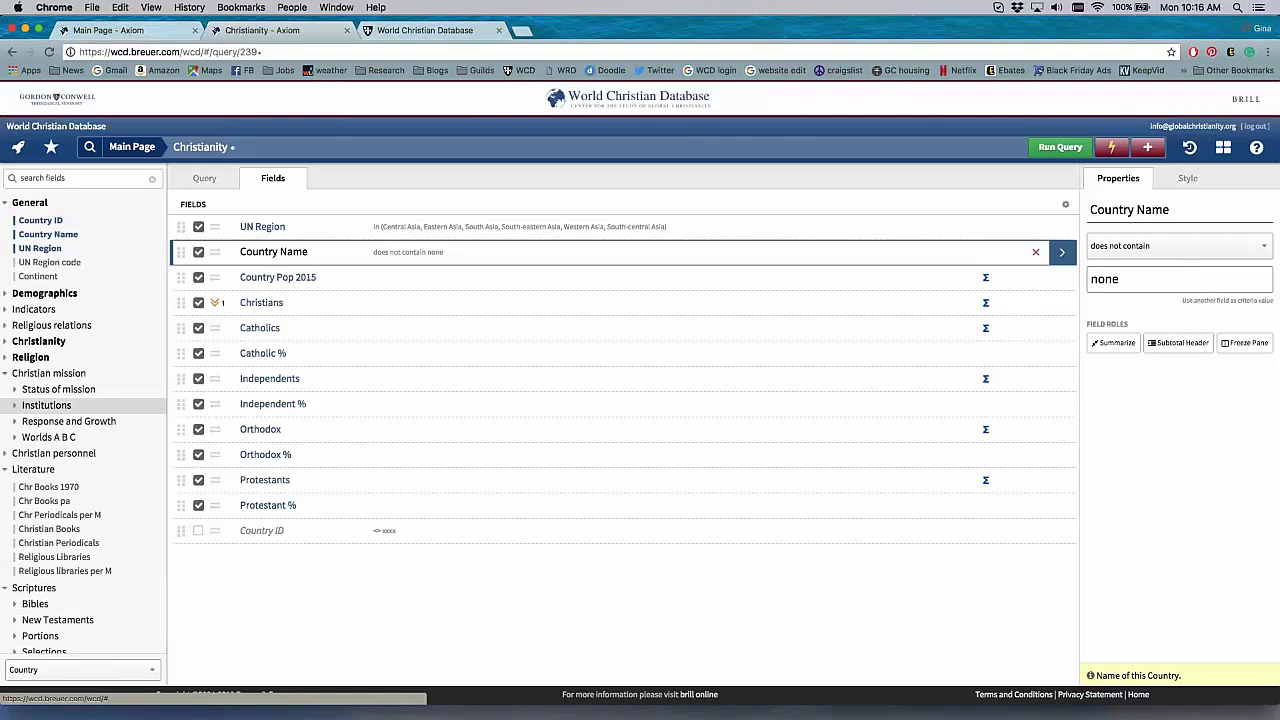
pyautogui.click(33, 469)
pyautogui.click(44, 488)
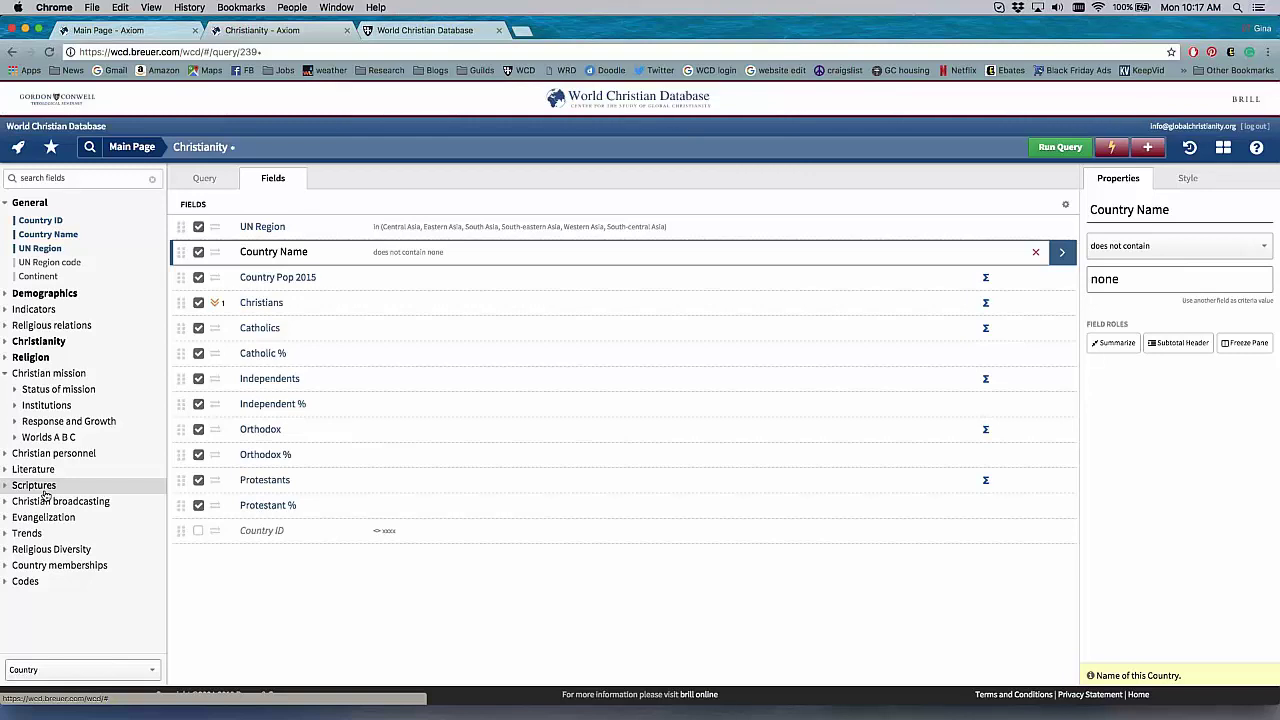
# - Rerun the query, export its results to Excel, and download the spreadsheet file
pyautogui.click(1073, 155)
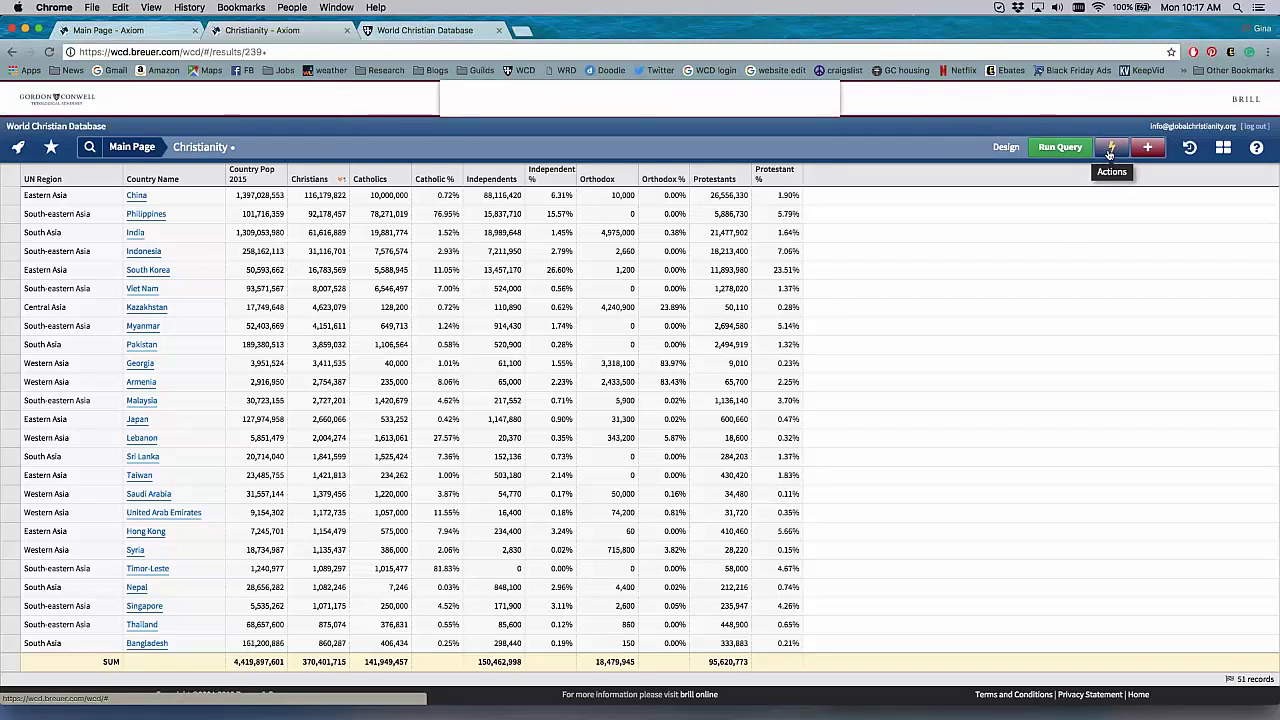
pyautogui.click(1109, 150)
pyautogui.click(485, 208)
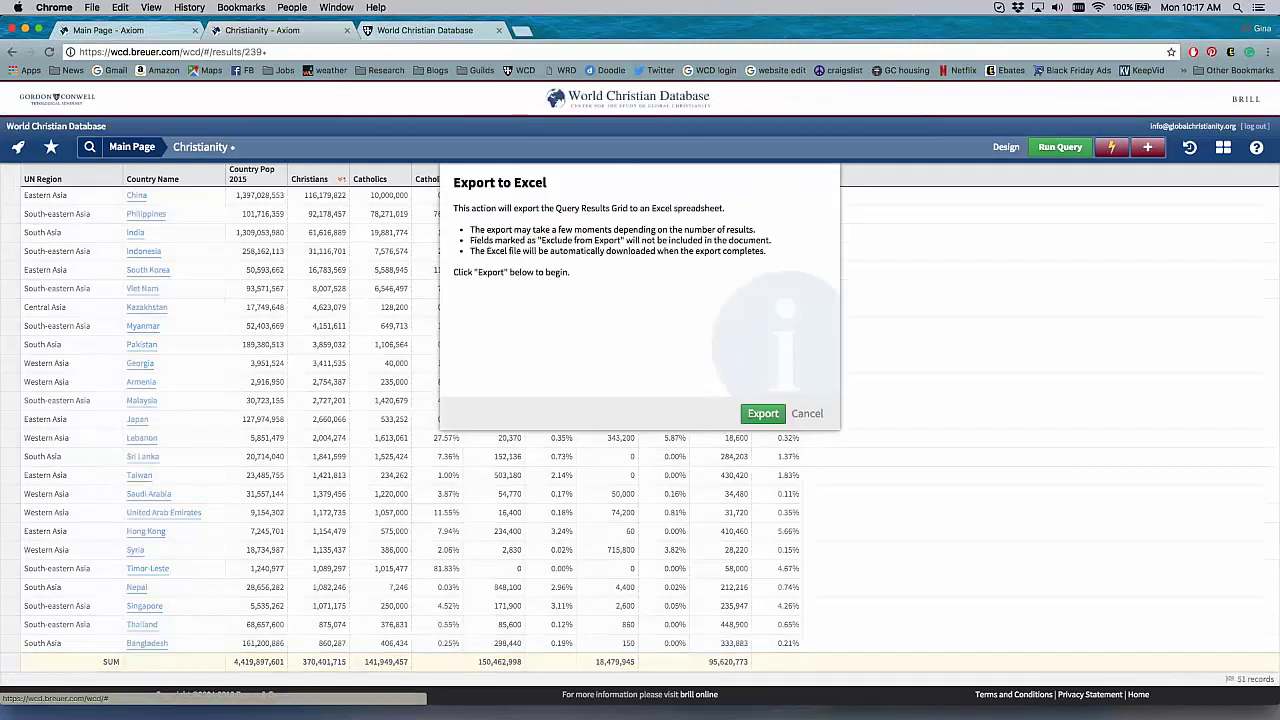
pyautogui.click(763, 413)
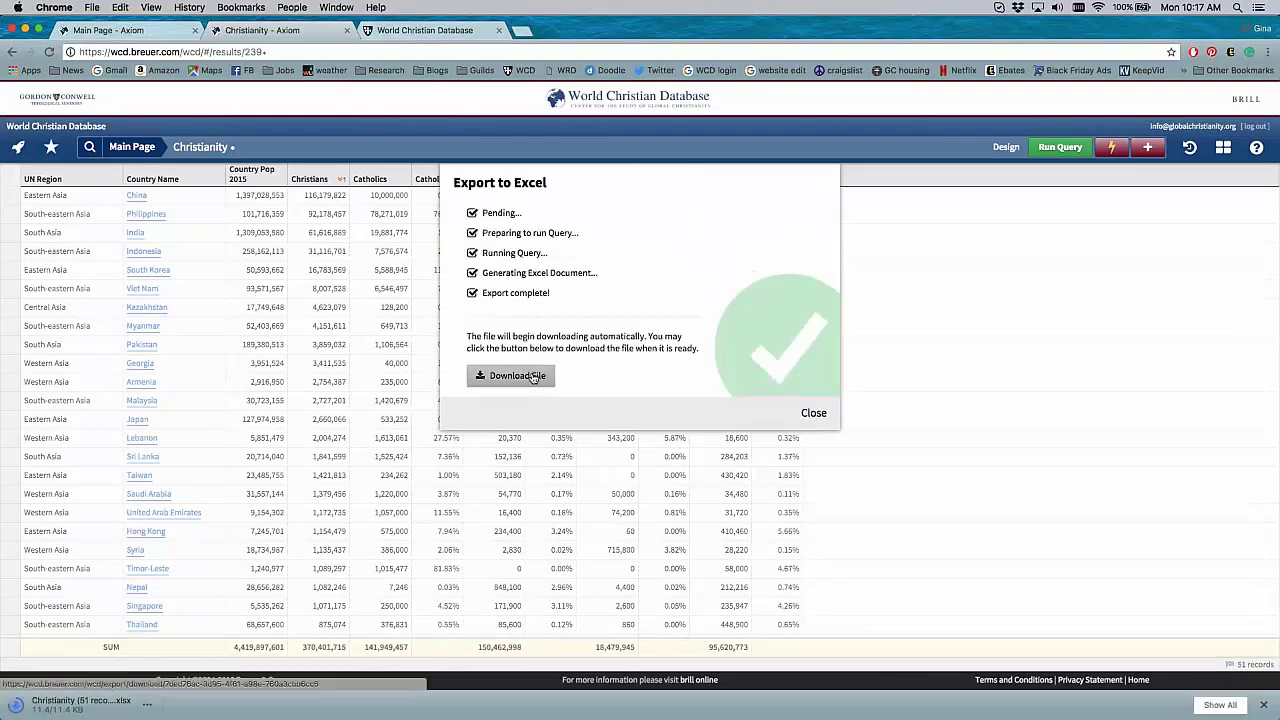
pyautogui.click(531, 376)
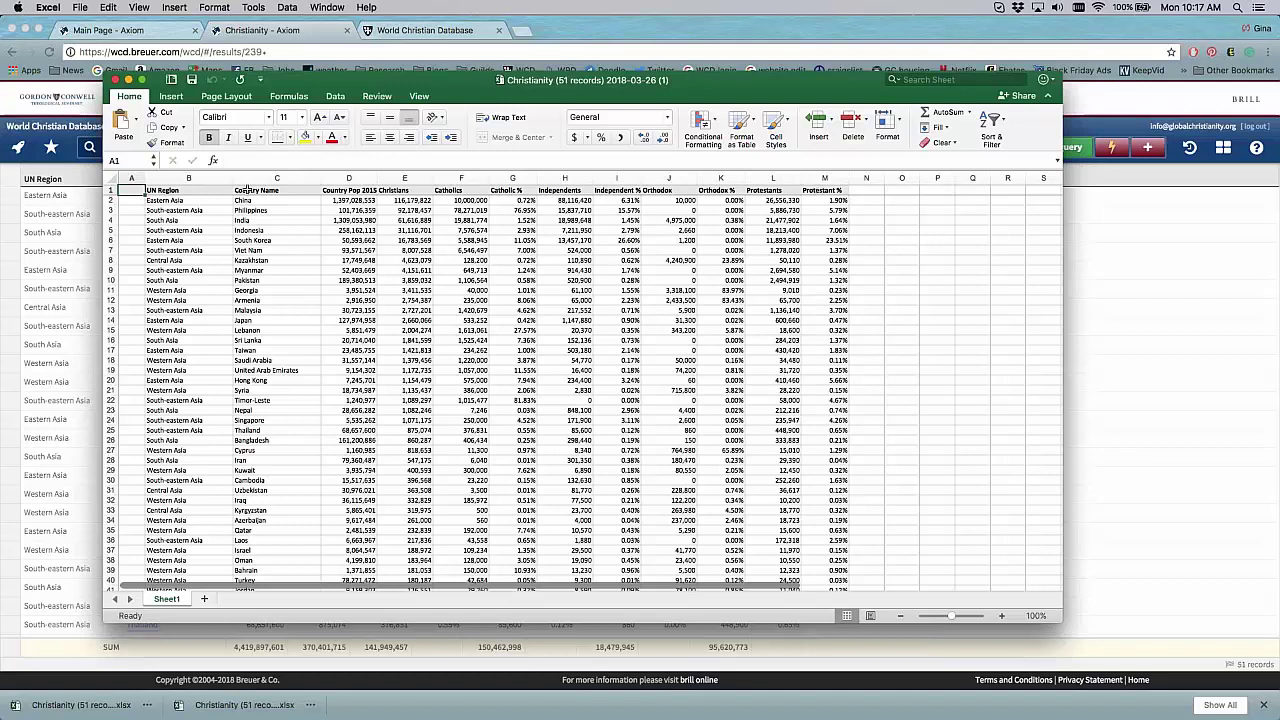
# - Review the exported spreadsheet down to its SUM row, close it, and dismiss the Export to Excel dialog
pyautogui.scroll(-10, 245, 195)
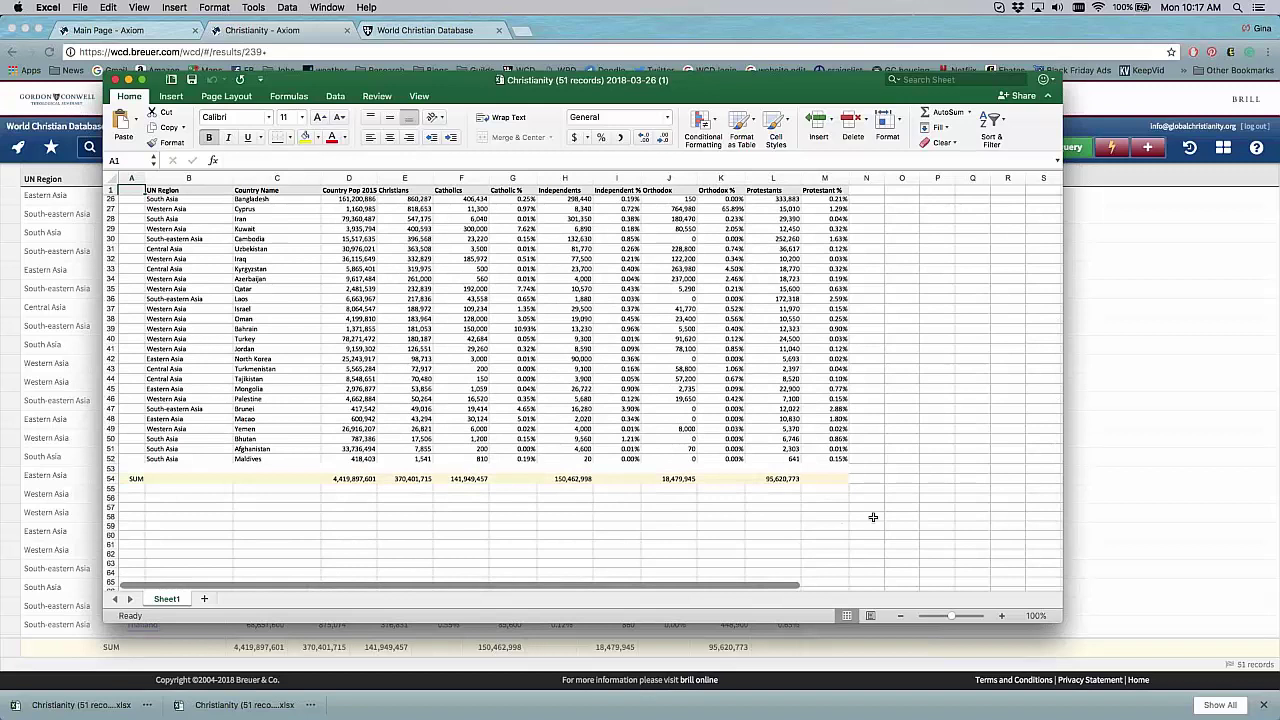
pyautogui.scroll(10, 878, 517)
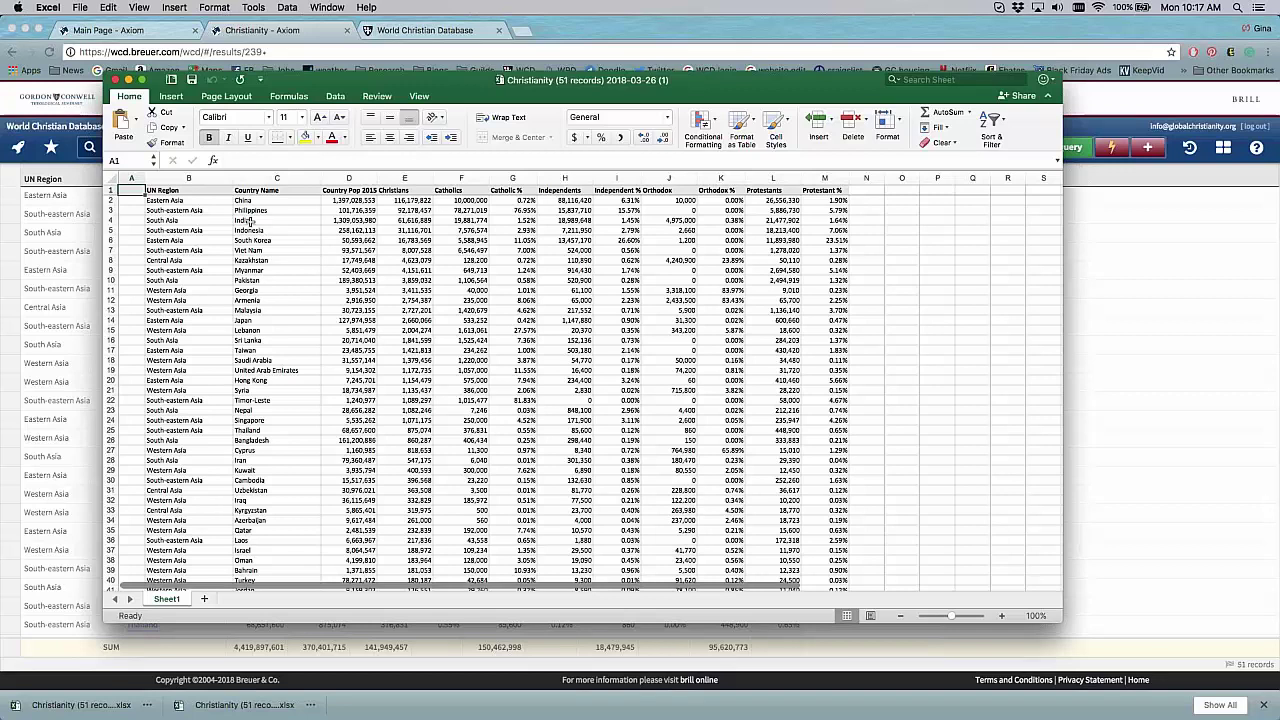
pyautogui.click(116, 80)
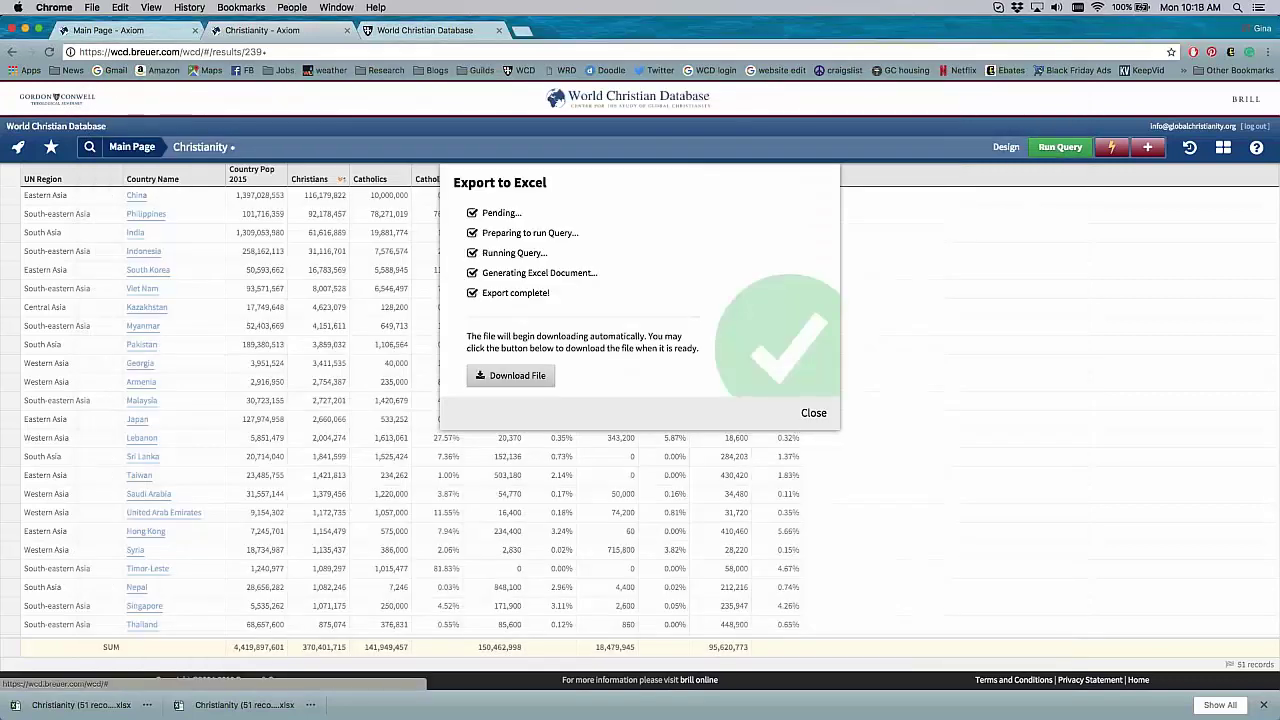
pyautogui.click(812, 413)
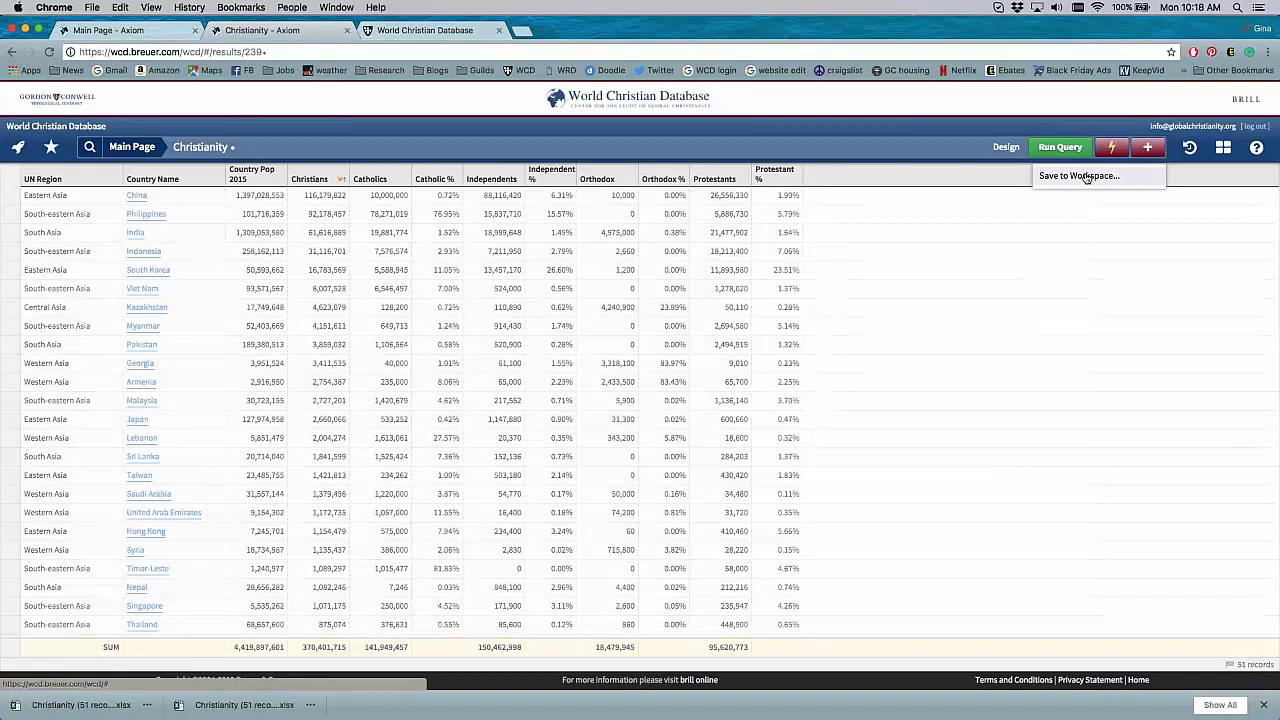
# - Save the modified query to the personal workspace as a new query described as Christianity, marked as a favorite
pyautogui.click(1086, 177)
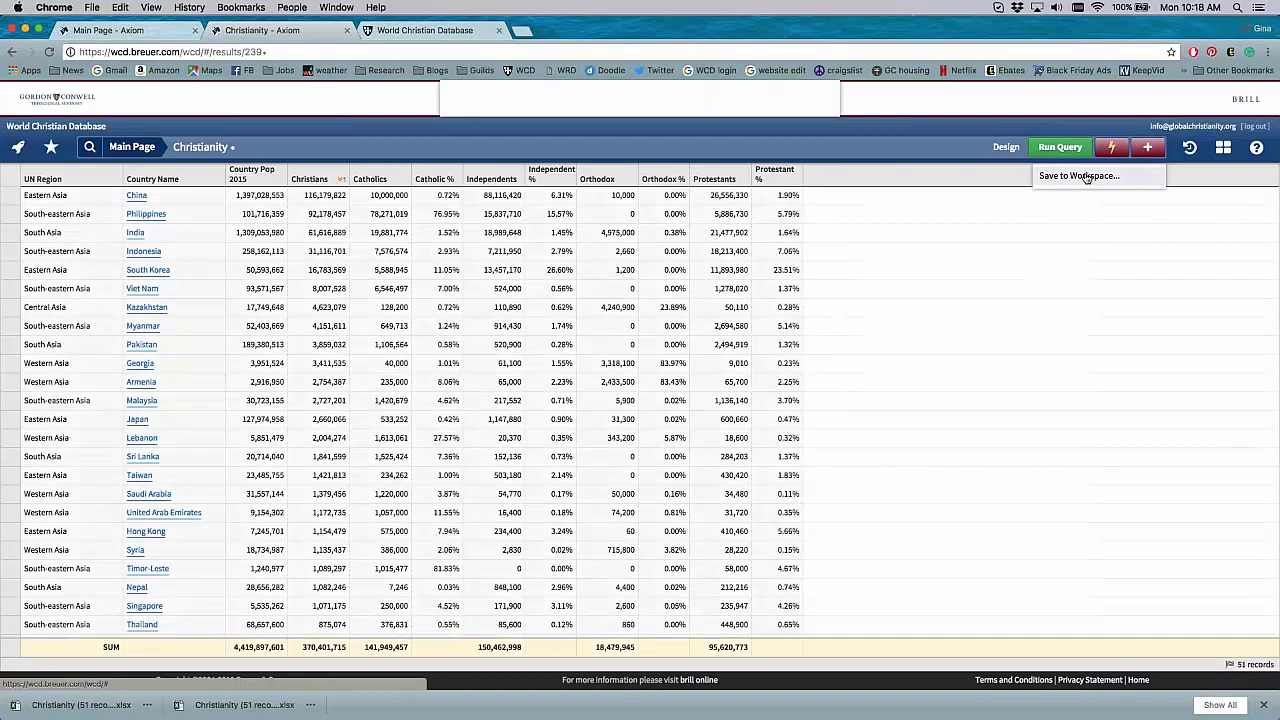
pyautogui.click(570, 205)
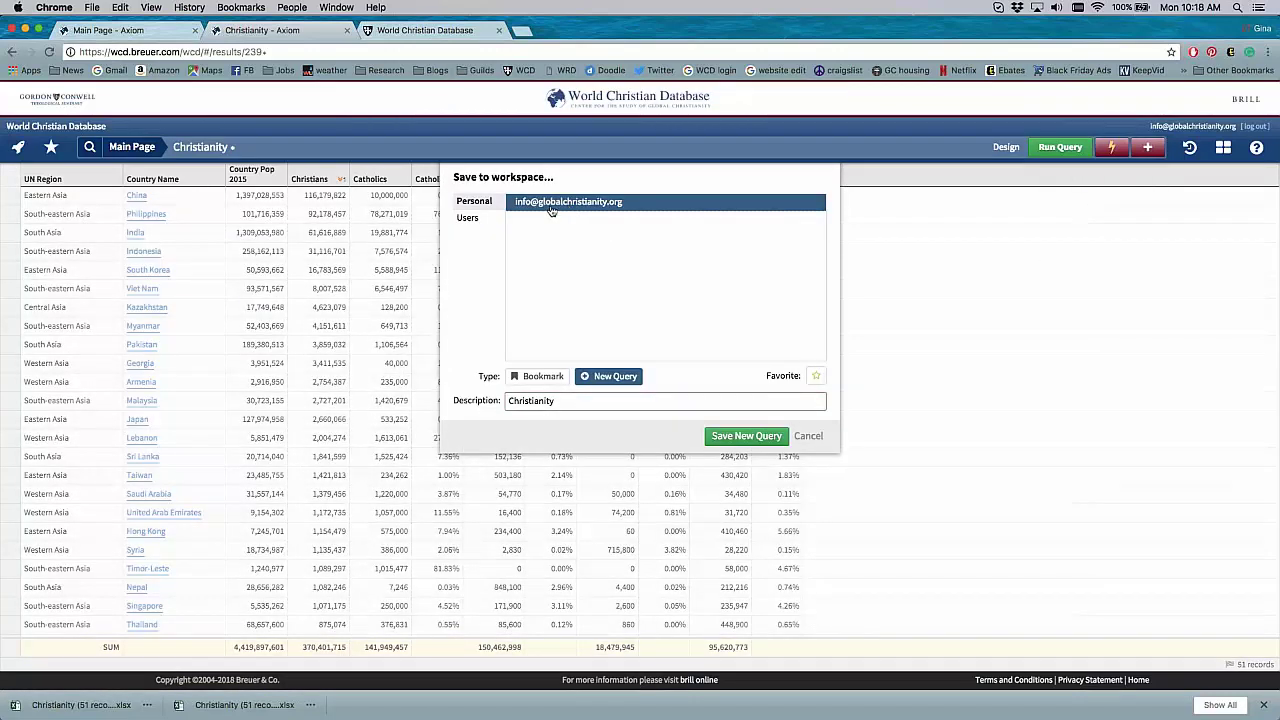
pyautogui.click(540, 376)
pyautogui.click(594, 377)
pyautogui.click(816, 376)
pyautogui.click(746, 436)
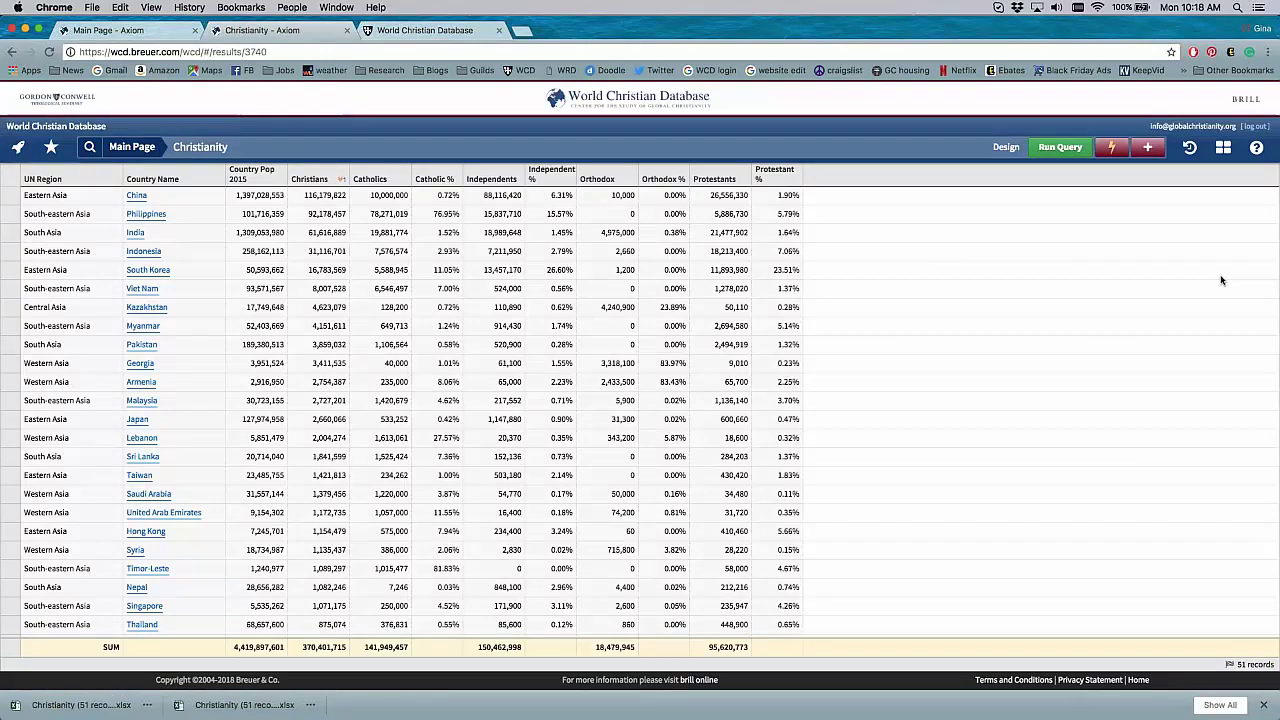
# - Open the personal workspace and run the saved Christianity query from its list of queries
pyautogui.click(1223, 147)
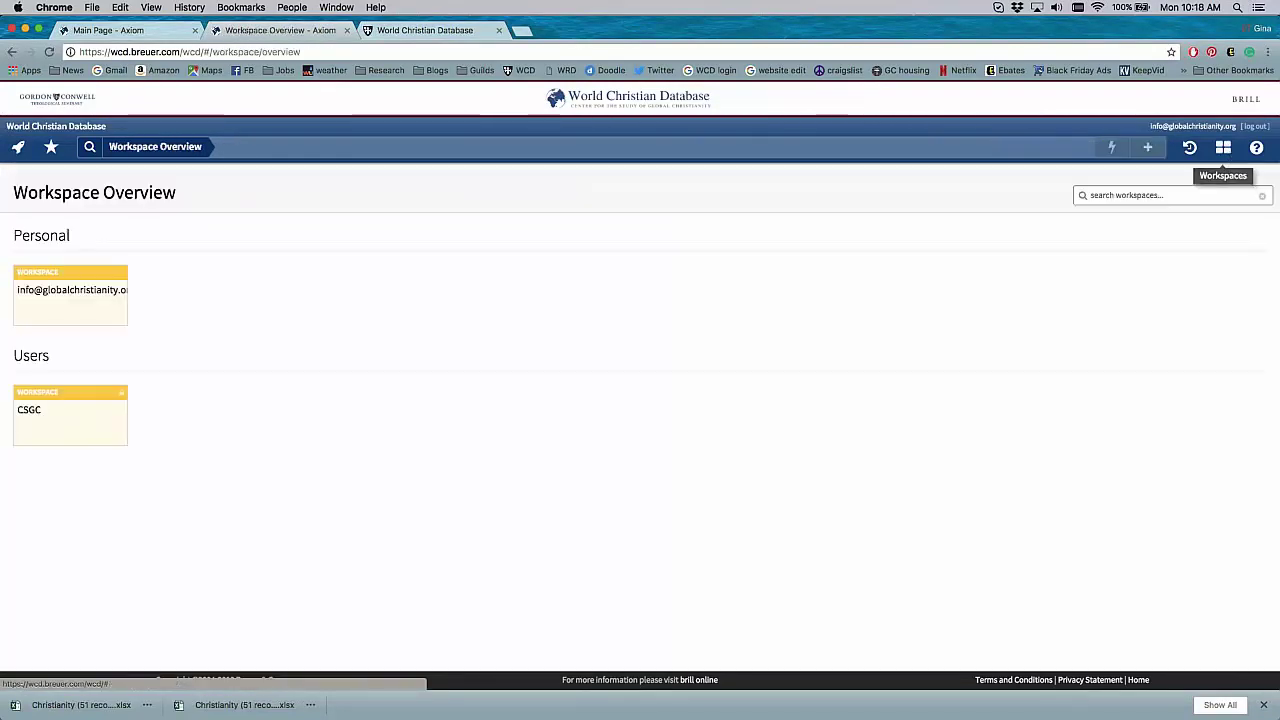
pyautogui.click(70, 298)
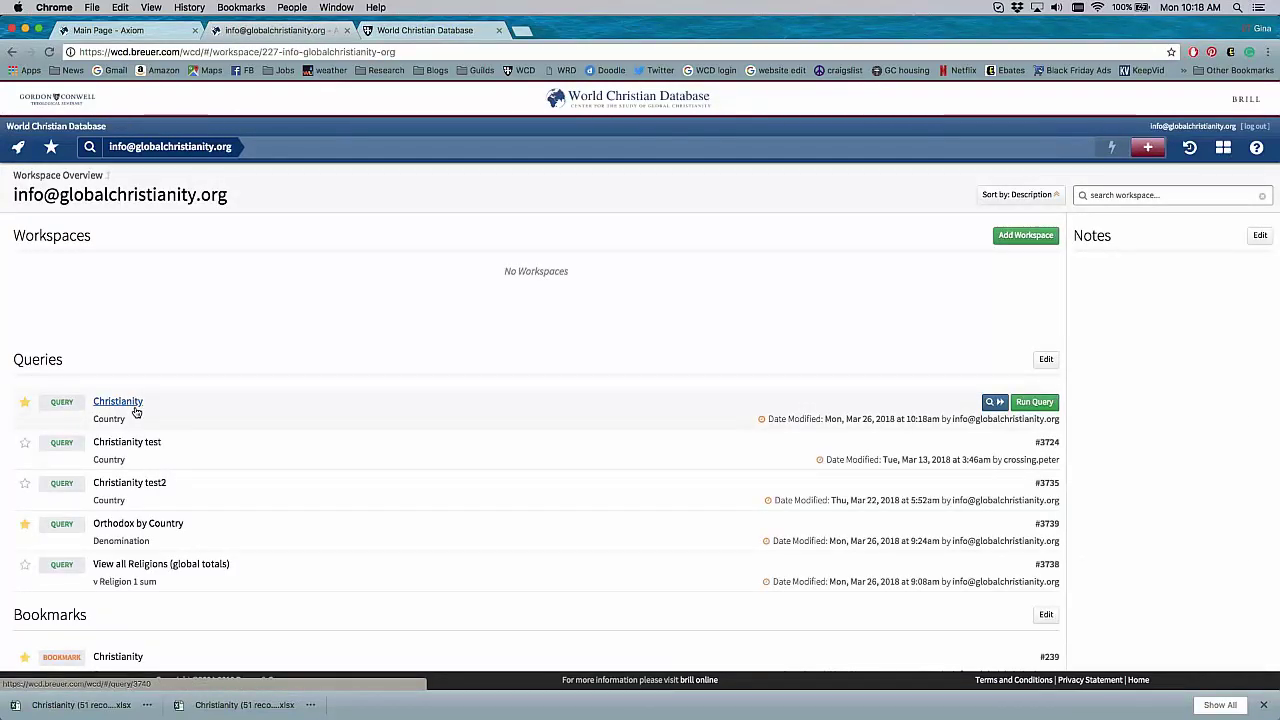
pyautogui.click(1030, 402)
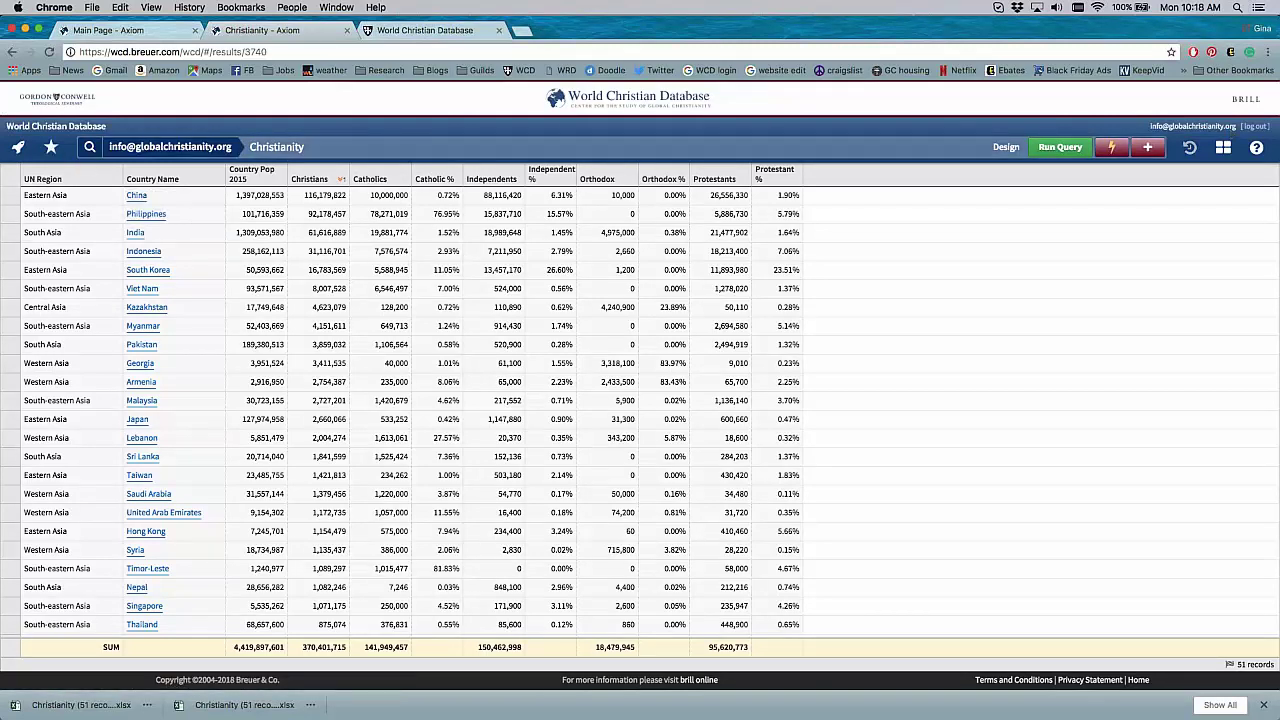
# - Look through the browsing history and return to the Main Page from it
pyautogui.click(1191, 147)
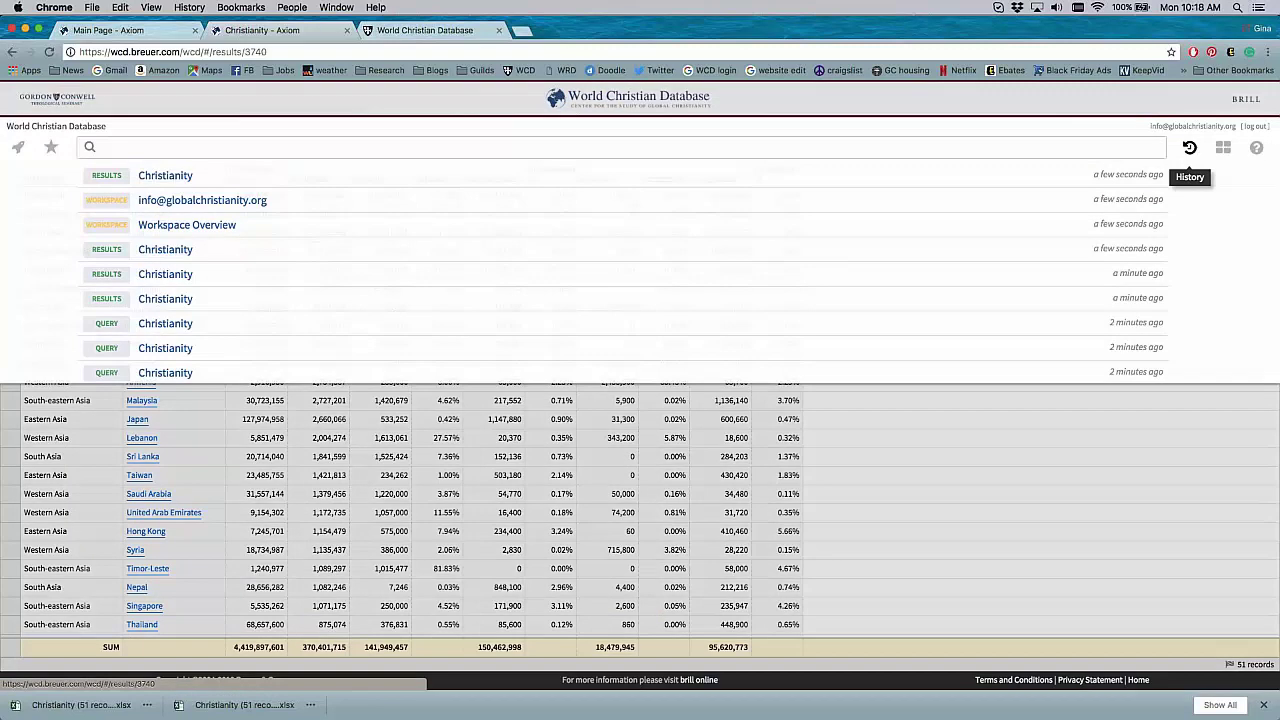
pyautogui.scroll(-10, 231, 290)
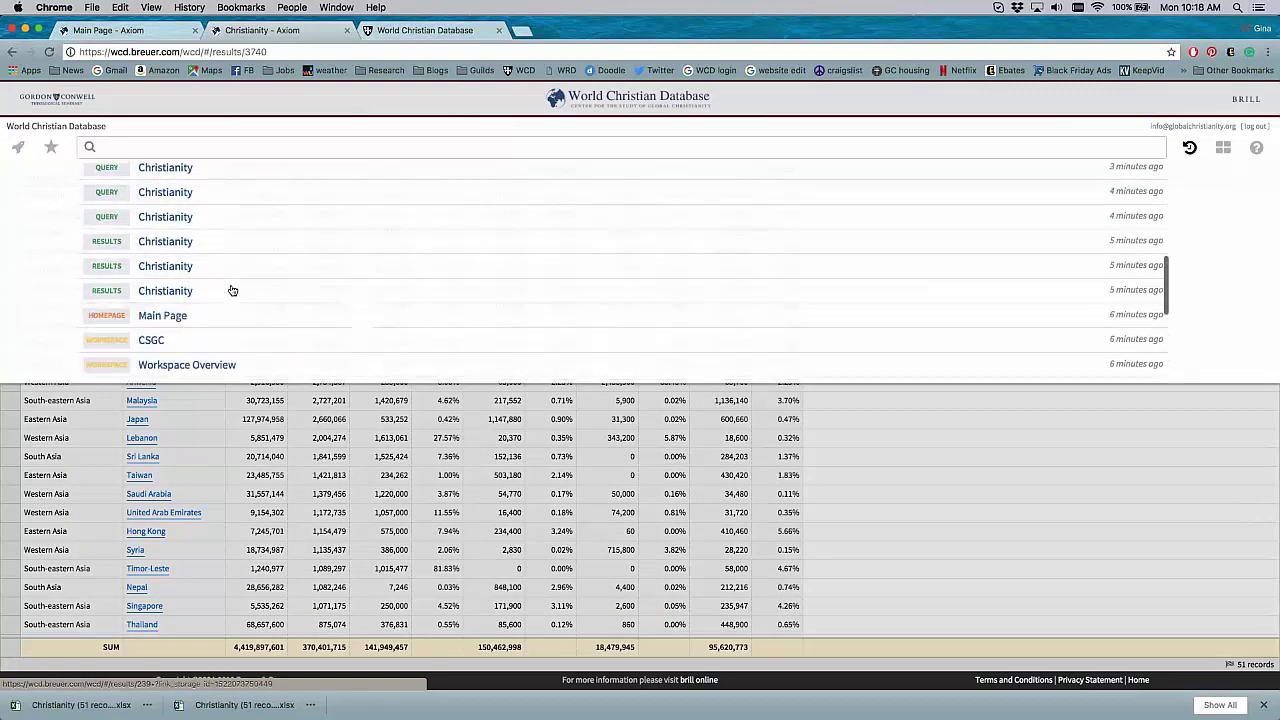
pyautogui.click(205, 238)
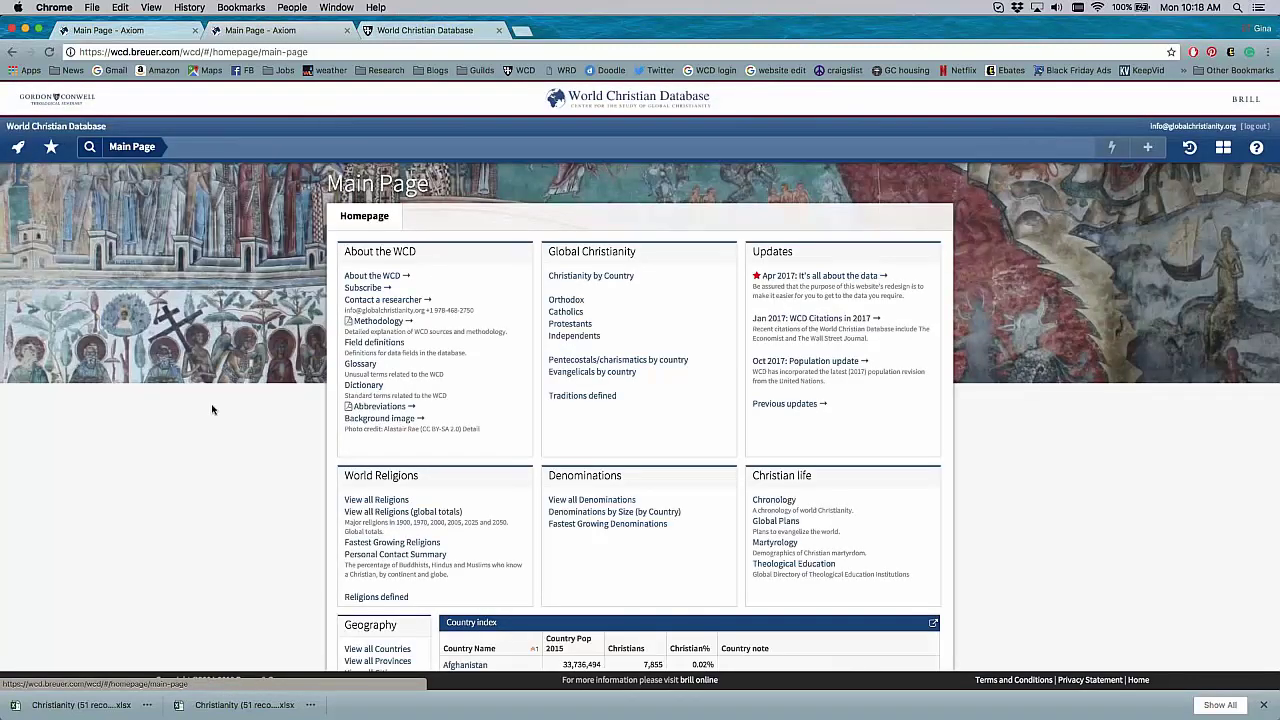
# - Open Denominations by Size (by Country), view the Russian Orthodox Church record, and return to the denominations list
pyautogui.scroll(-3, 212, 409)
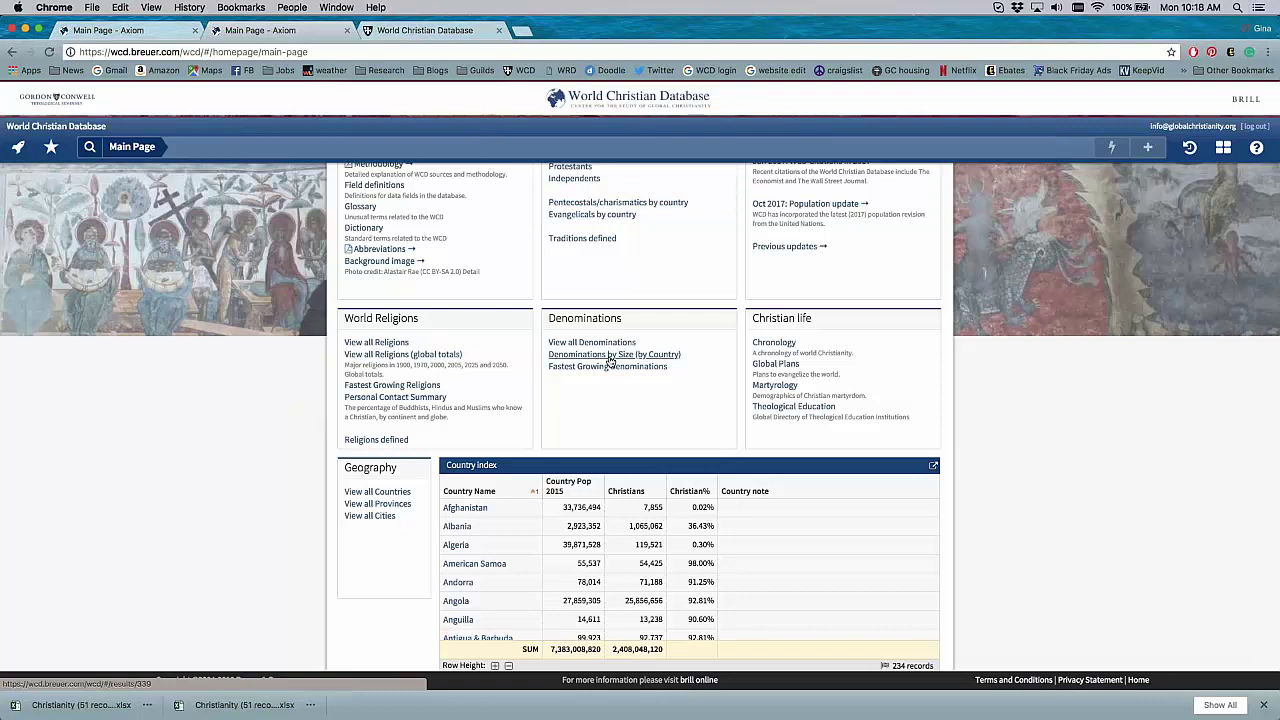
pyautogui.click(611, 355)
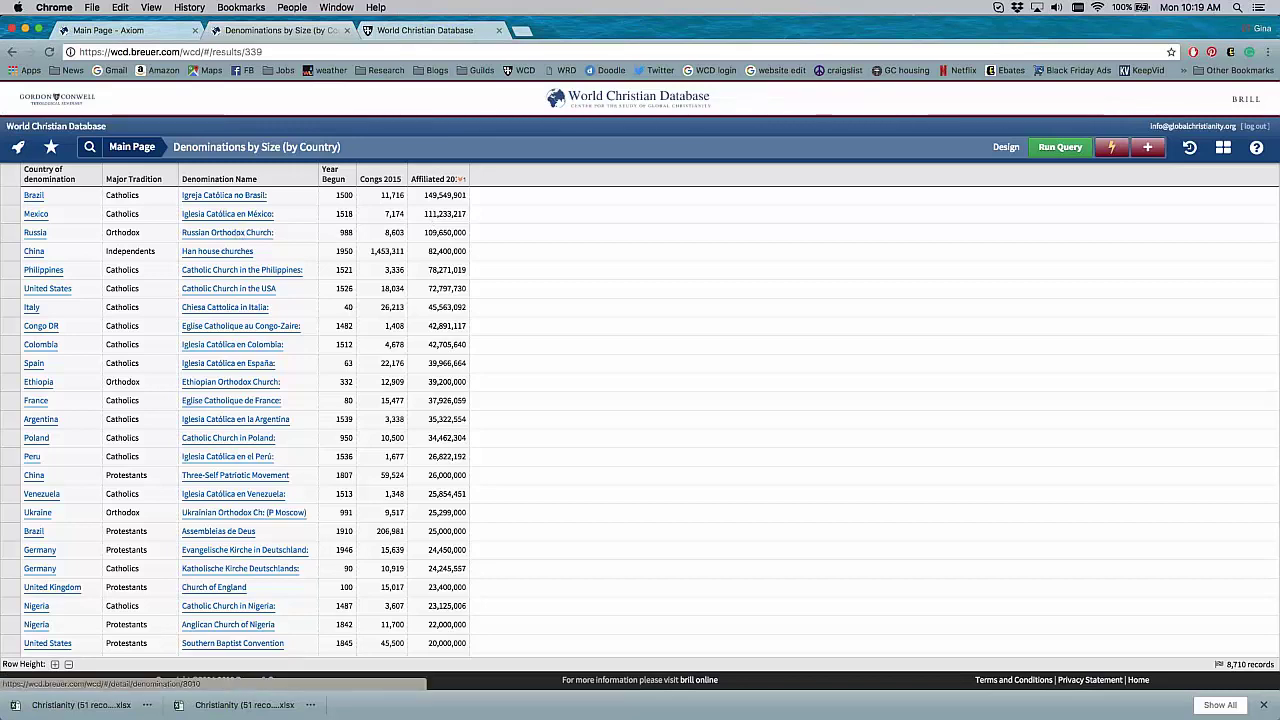
pyautogui.click(225, 236)
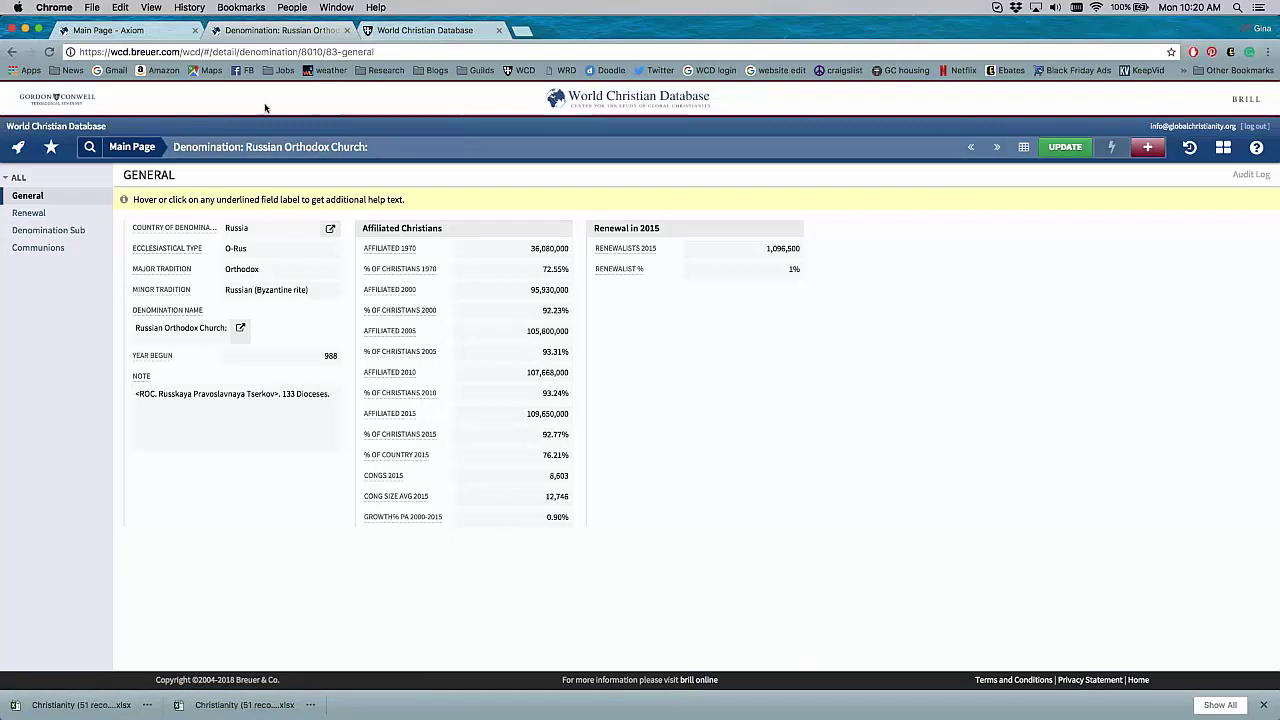
pyautogui.click(11, 51)
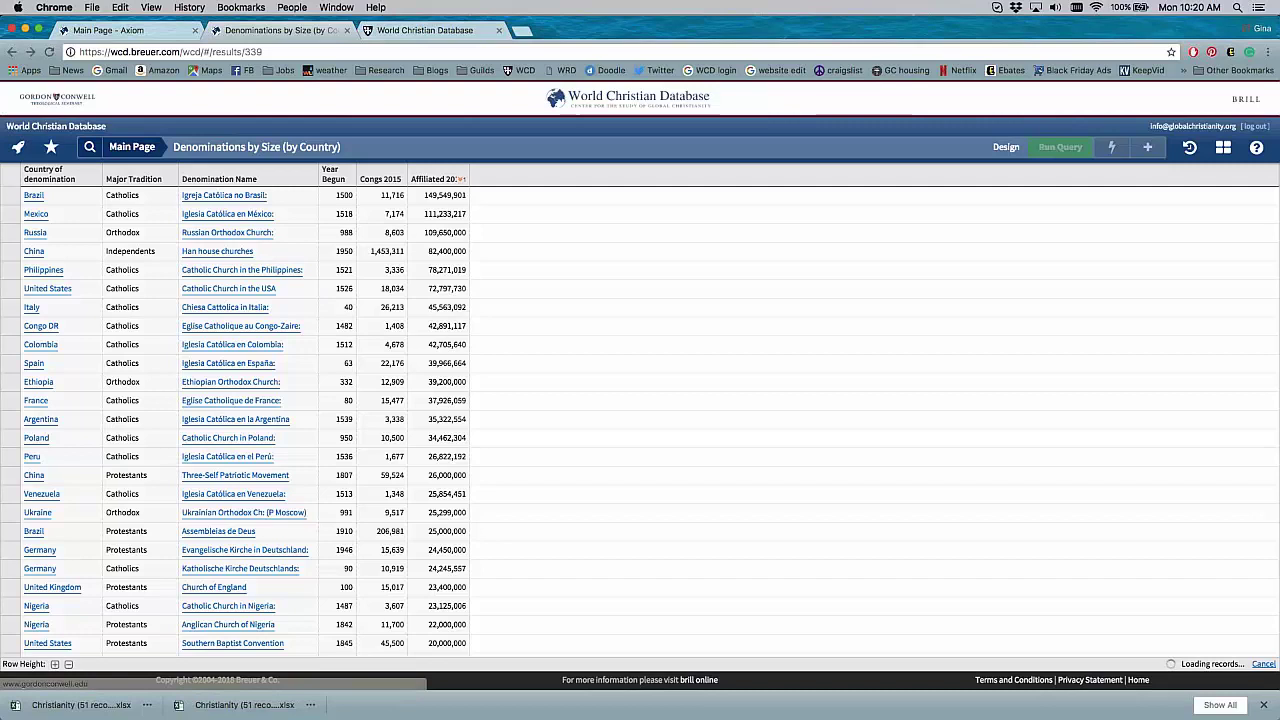
# - Add the fields Affiliated 1970, Affiliated 2000, Affiliated 2005 and Affiliated 2010 to the denominations query and run it
pyautogui.click(1012, 151)
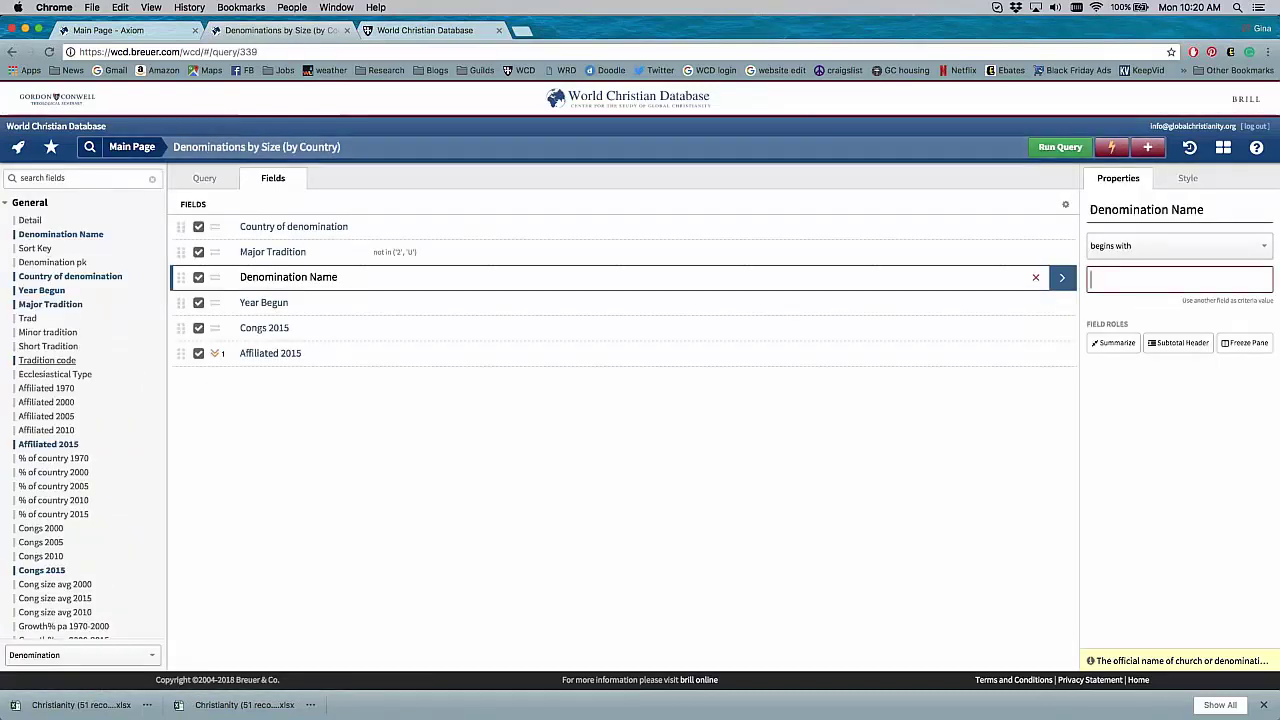
pyautogui.click(71, 391)
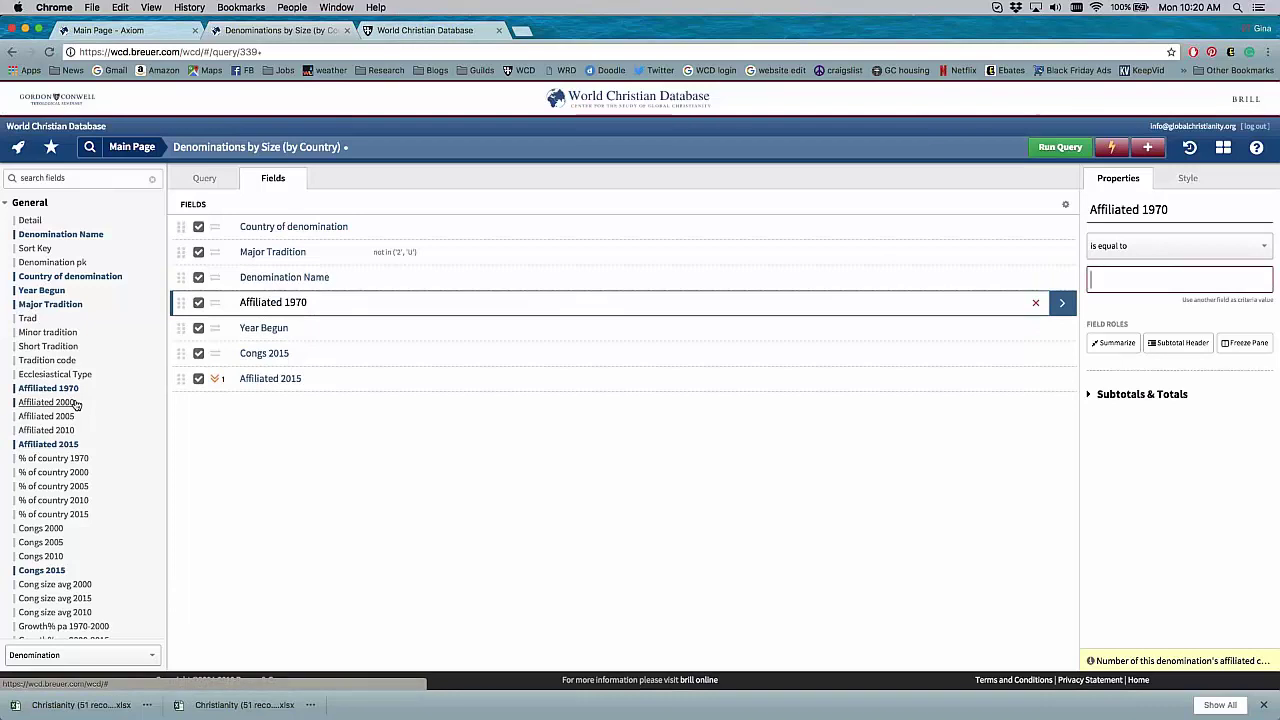
pyautogui.click(74, 403)
pyautogui.click(72, 416)
pyautogui.click(72, 430)
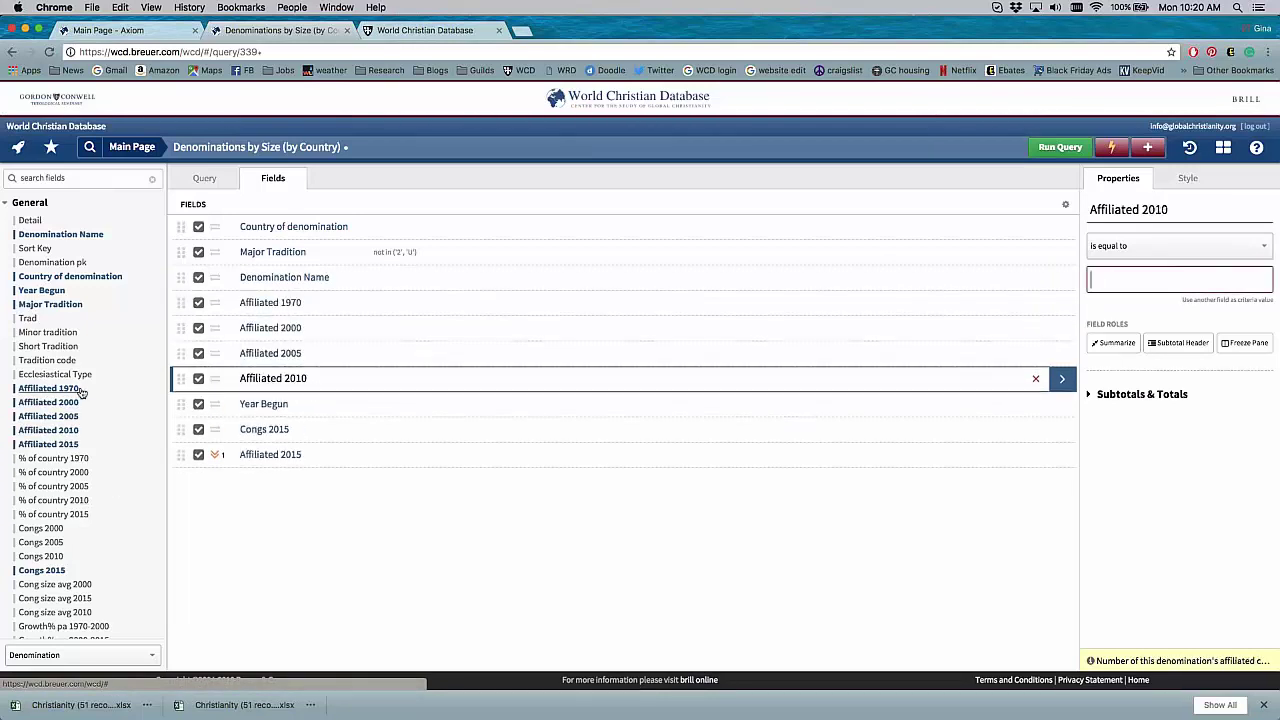
pyautogui.scroll(-1, 83, 393)
pyautogui.scroll(-2, 83, 393)
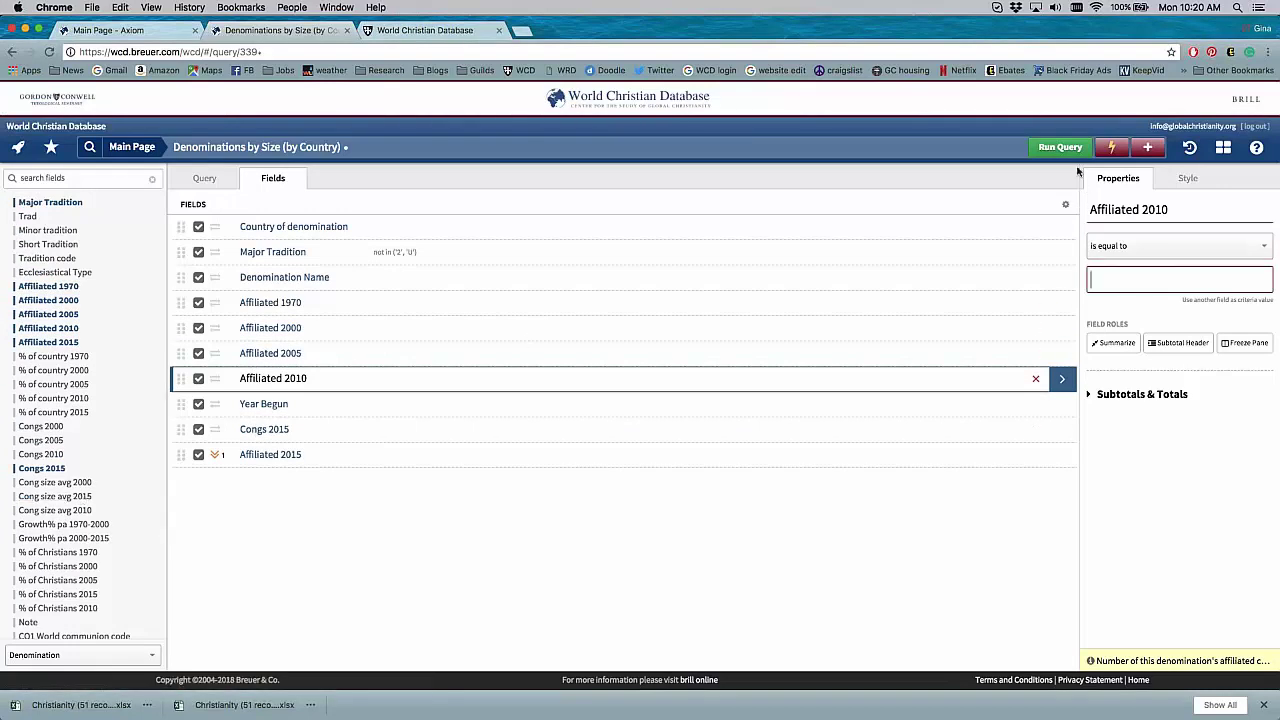
pyautogui.press('Return')
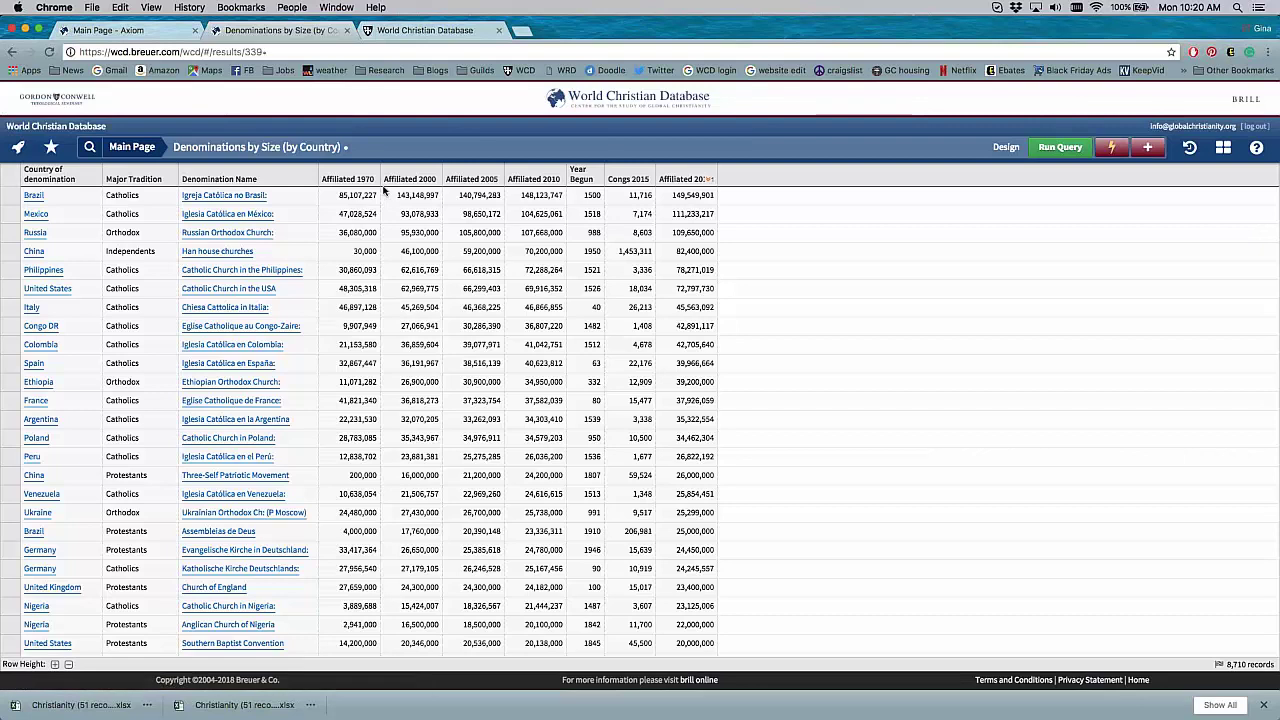
# - Search the database for "netherlands" and open the country record with all data on the Netherlands
pyautogui.press('/')
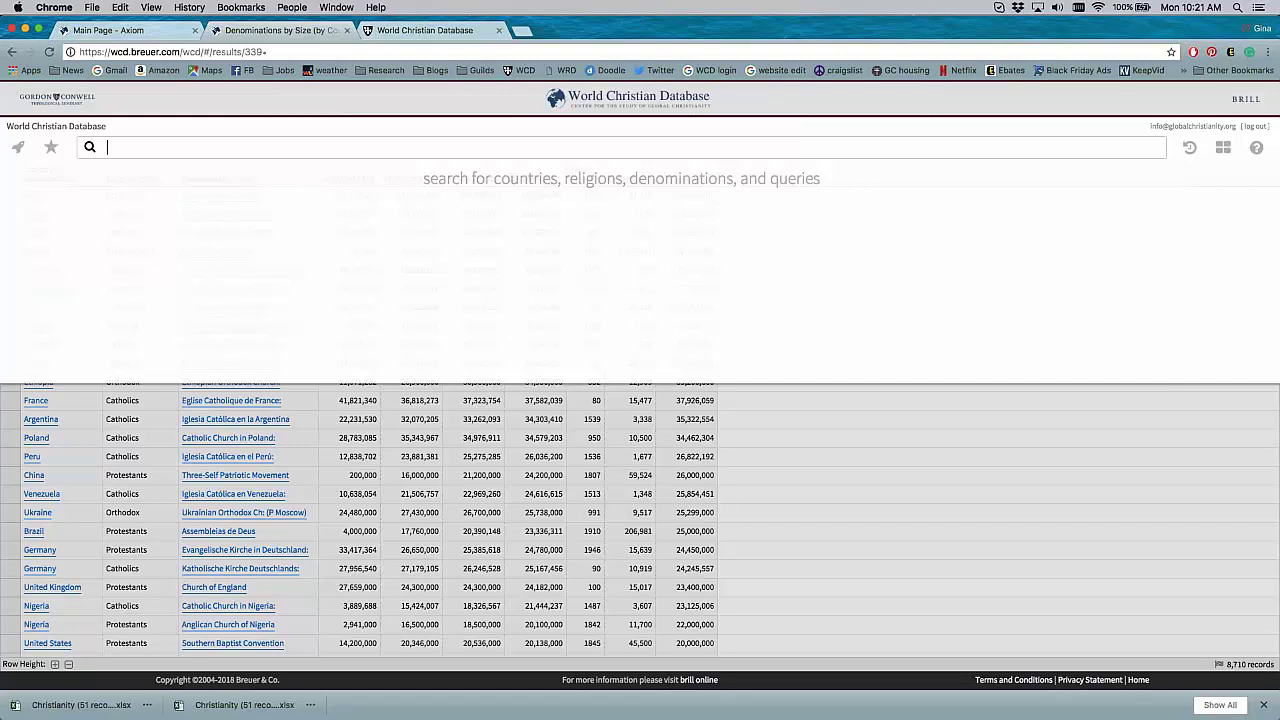
pyautogui.write('netherlands')
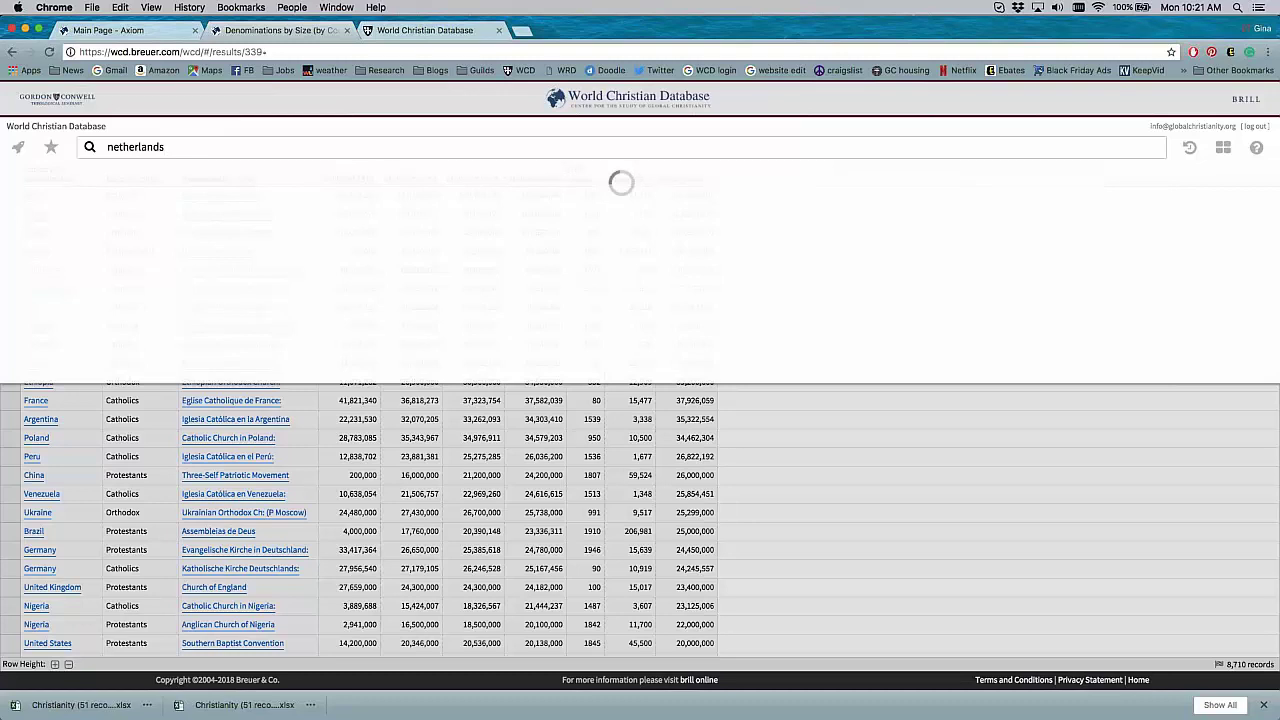
pyautogui.press('Down')
pyautogui.press('Down')
pyautogui.press('Down')
pyautogui.press('Down')
pyautogui.press('Down')
pyautogui.press('Down')
pyautogui.press('Down')
pyautogui.press('Down')
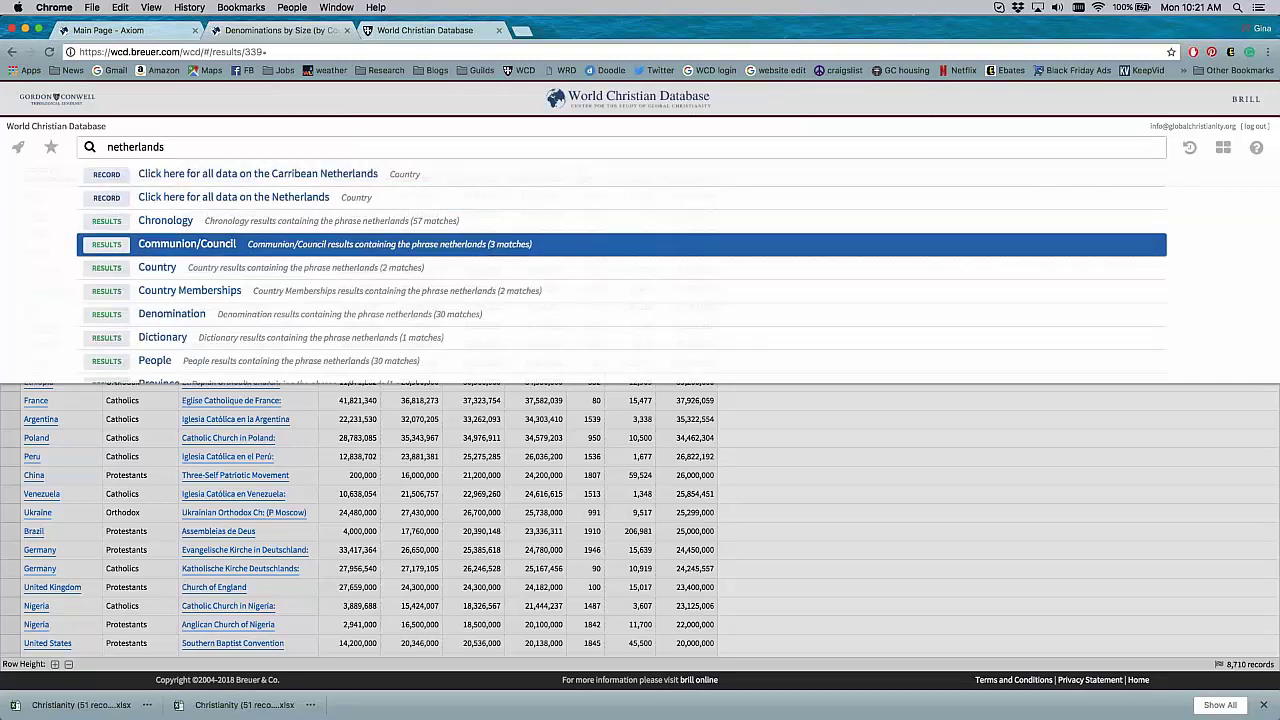
pyautogui.press('Up')
pyautogui.press('Up')
pyautogui.press('Up')
pyautogui.press('Up')
pyautogui.press('Up')
pyautogui.press('Up')
pyautogui.press('Up')
pyautogui.press('Down')
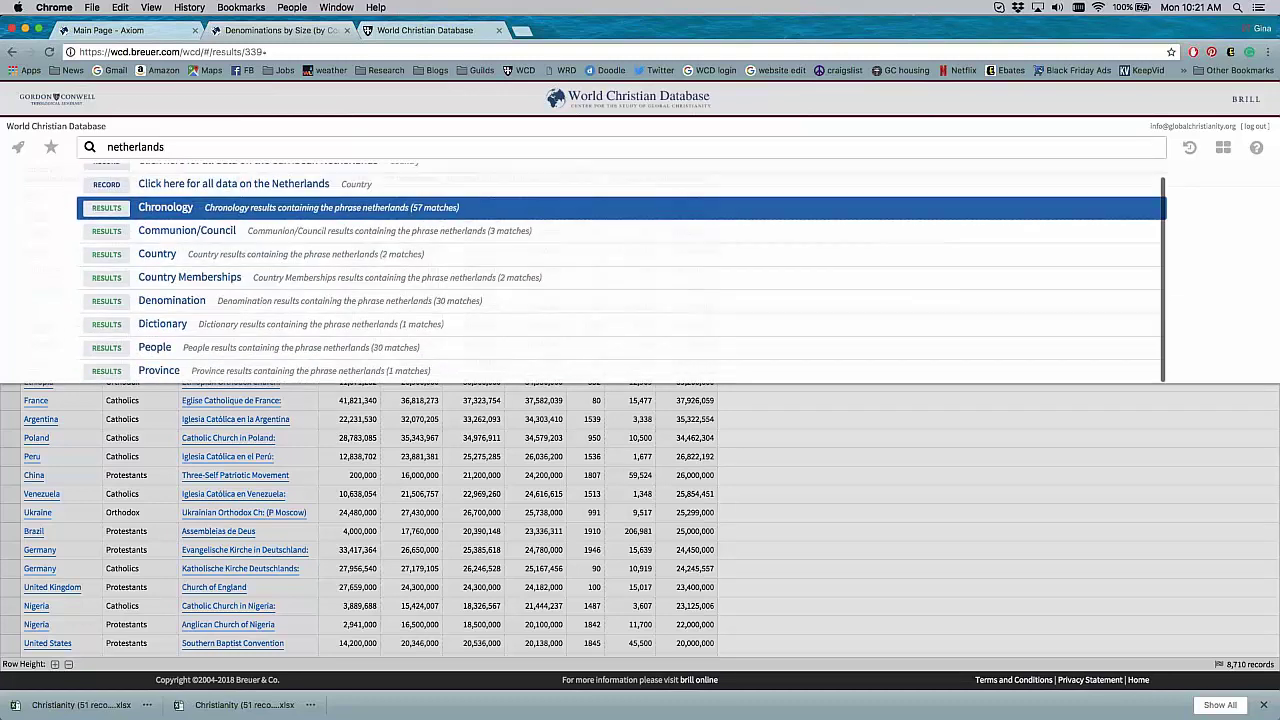
pyautogui.press('Up')
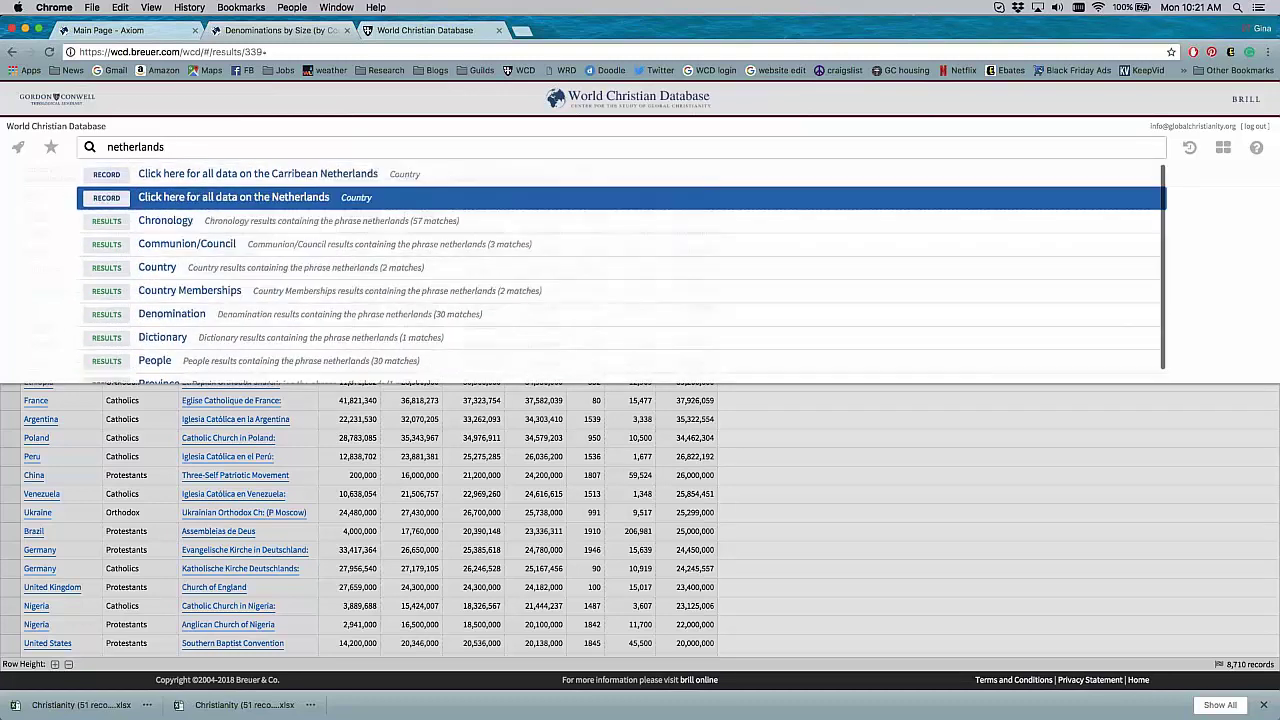
pyautogui.click(190, 198)
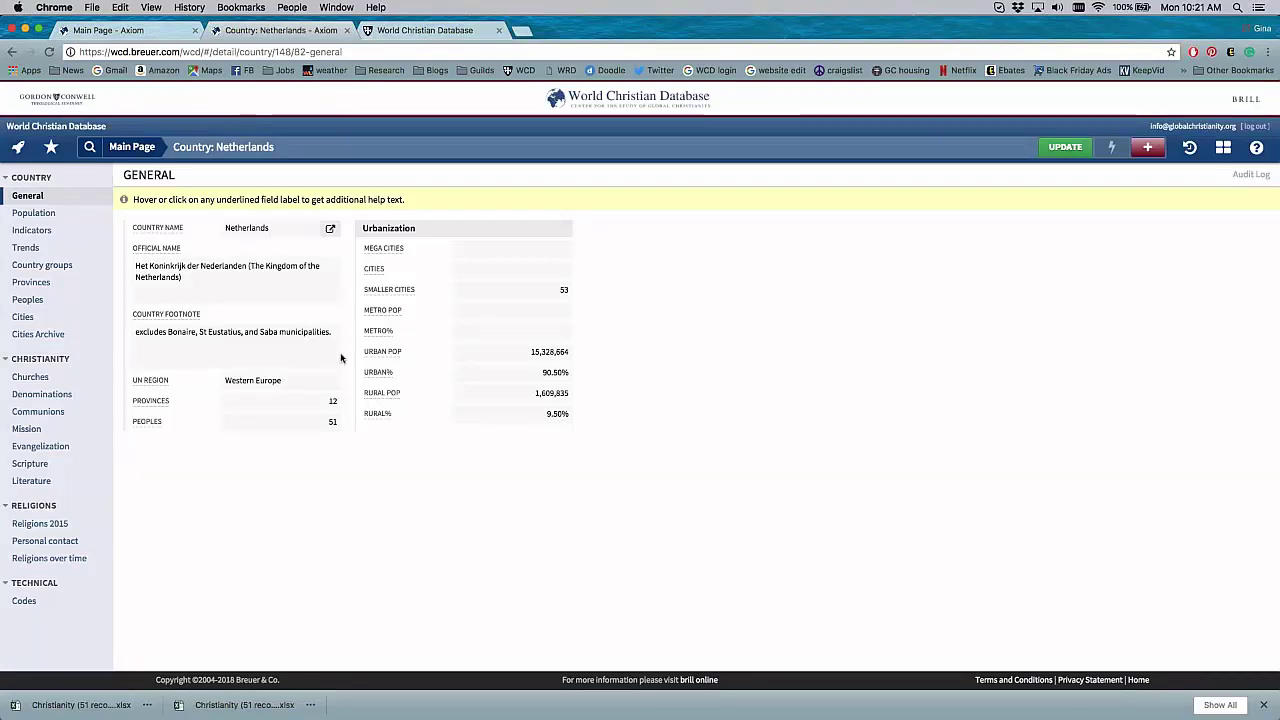
# - View the Population, Indicators and Churches sections of the Netherlands record
pyautogui.click(58, 217)
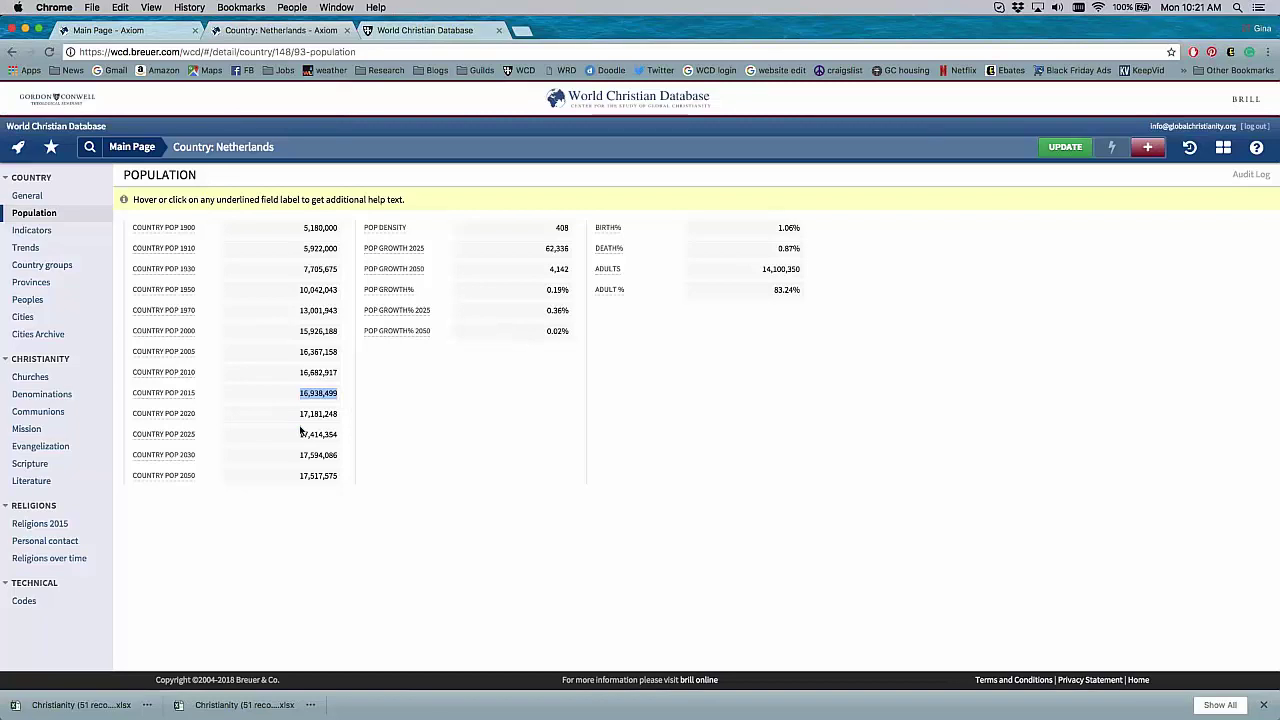
pyautogui.click(70, 235)
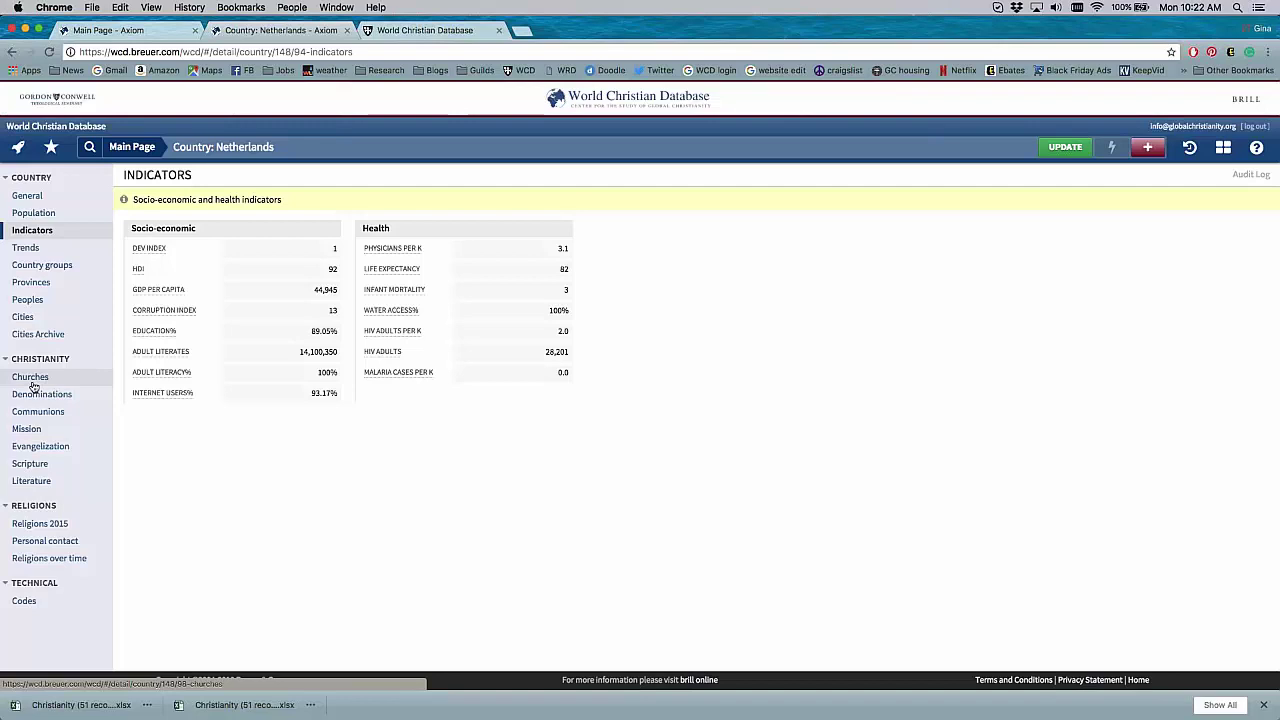
pyautogui.click(31, 376)
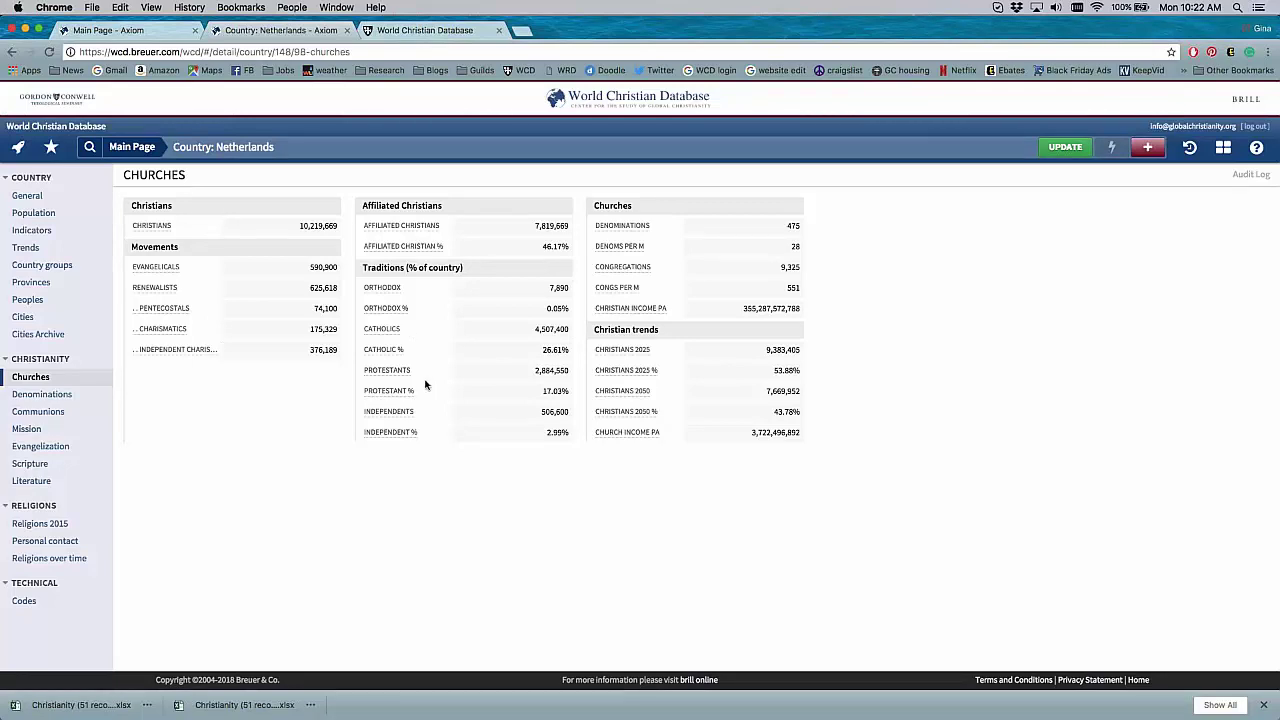
# - Sort the Netherlands' denominations by Affiliated 2015 from largest to smallest, and view the country's communions
pyautogui.click(72, 397)
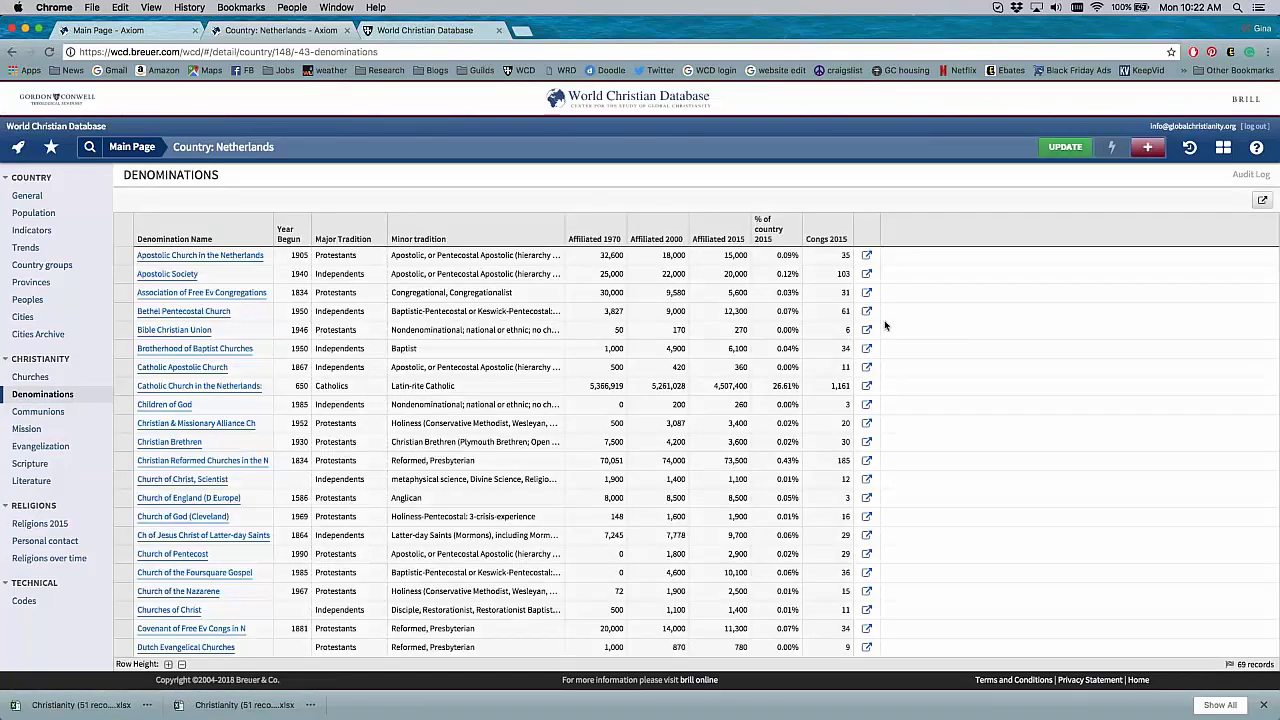
pyautogui.click(744, 241)
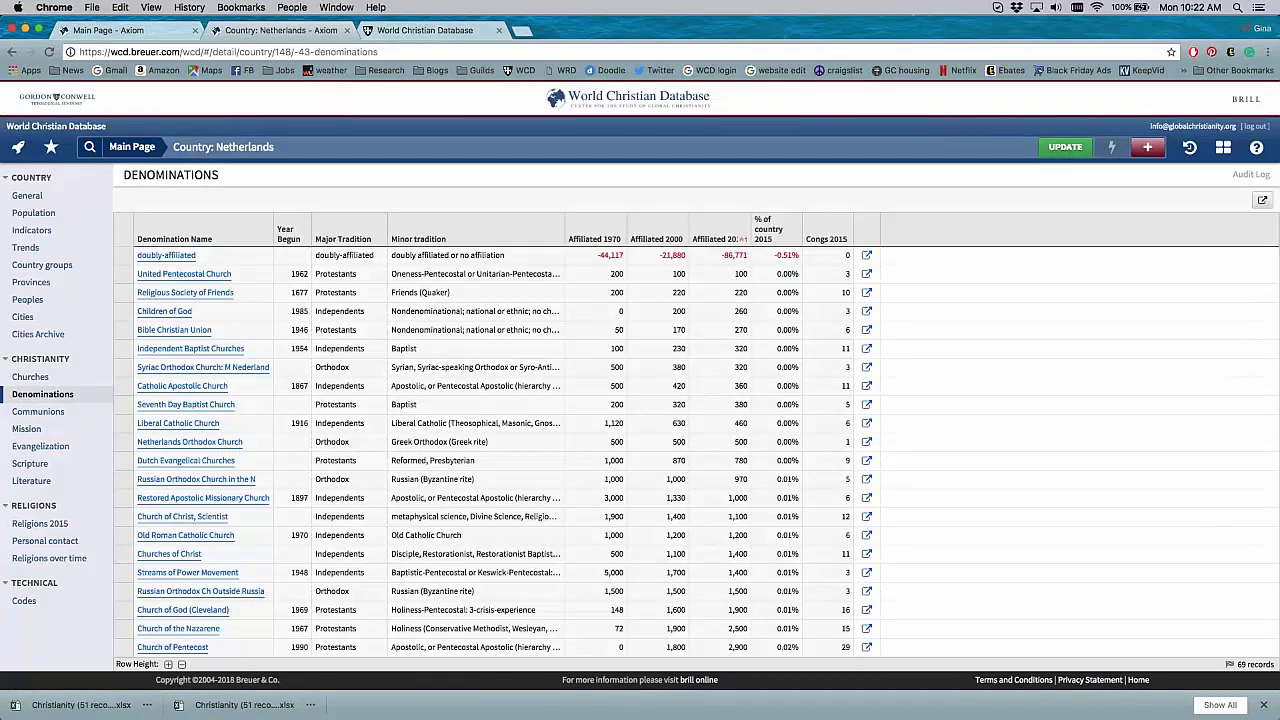
pyautogui.click(744, 241)
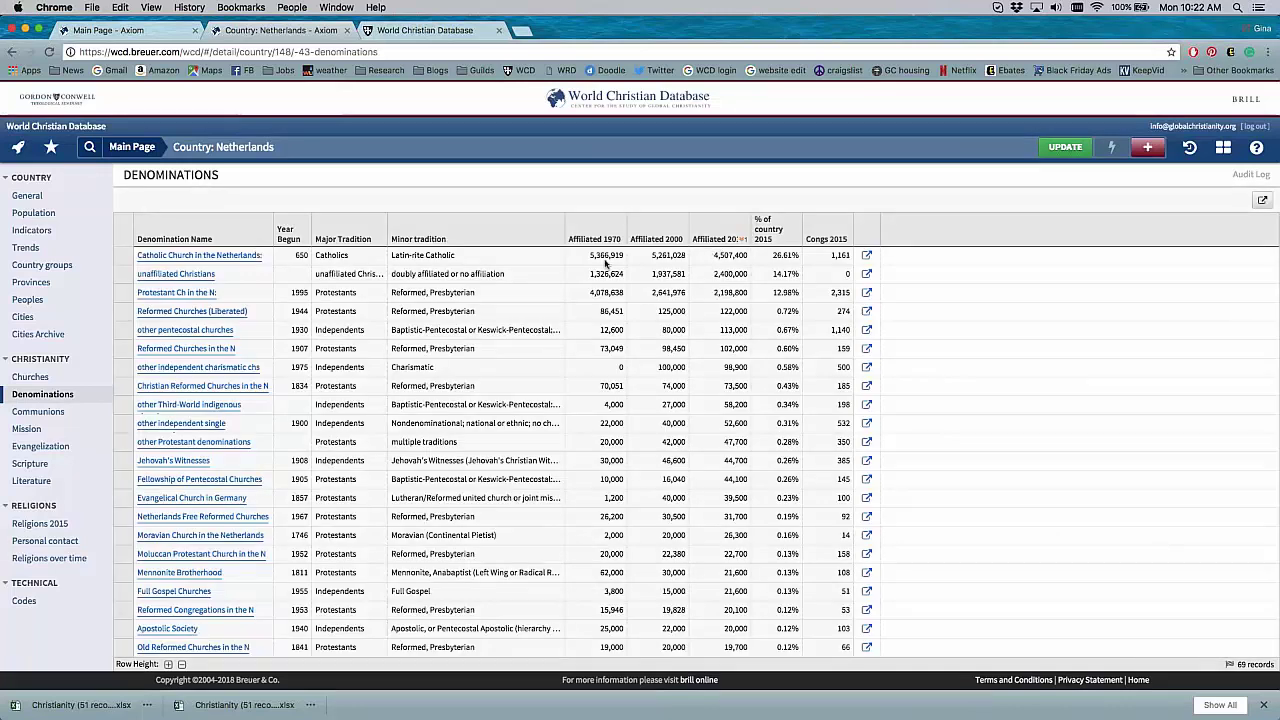
pyautogui.click(38, 411)
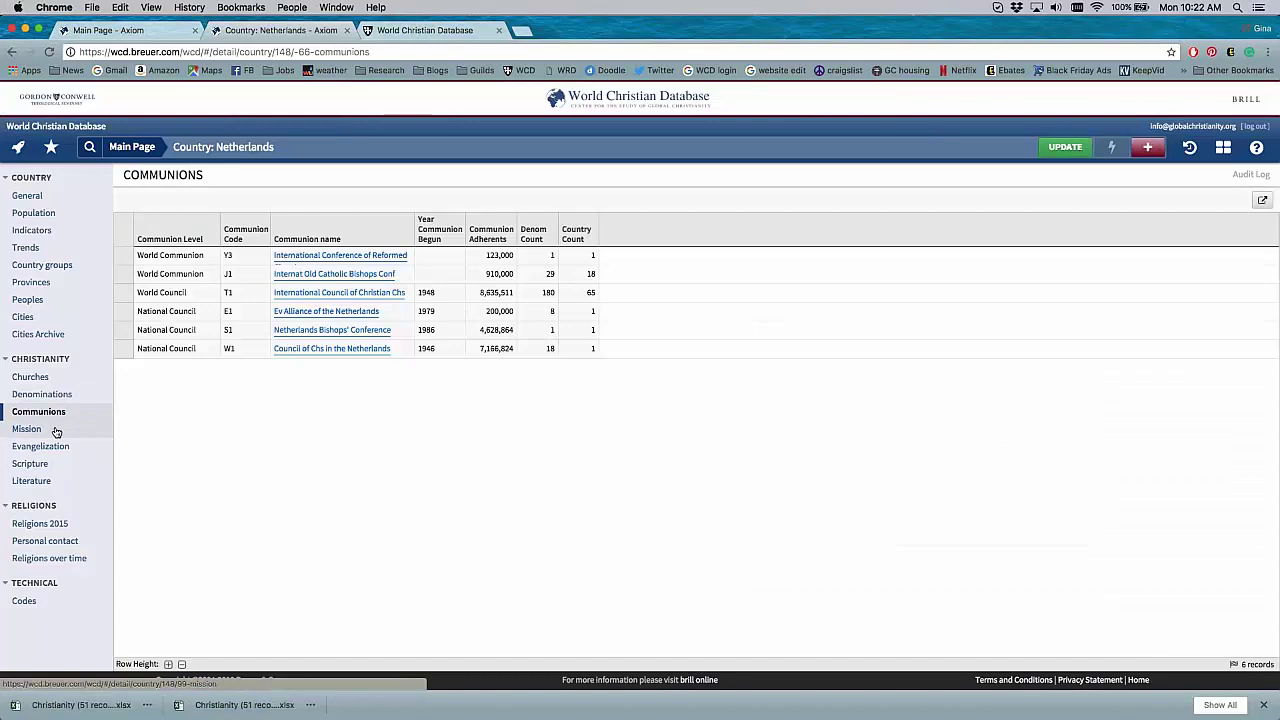
# - View the Mission, Religions 2015 and General sections of the Netherlands record
pyautogui.click(44, 431)
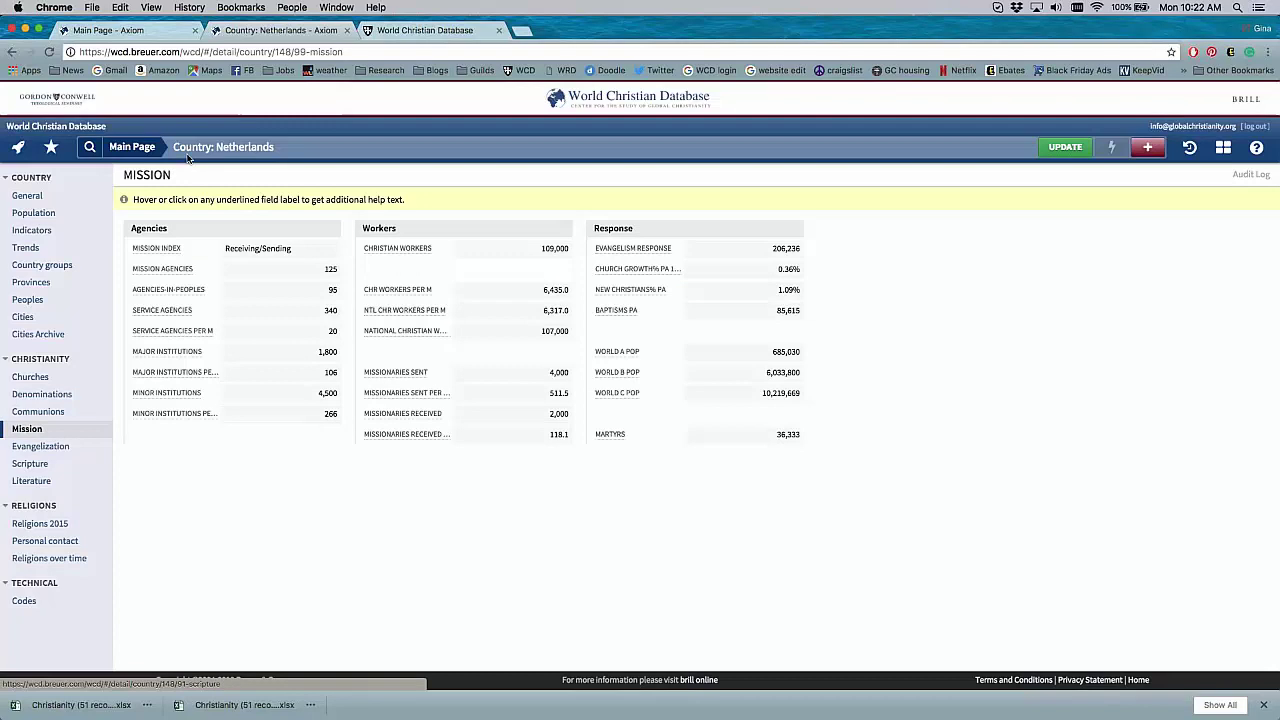
pyautogui.click(78, 523)
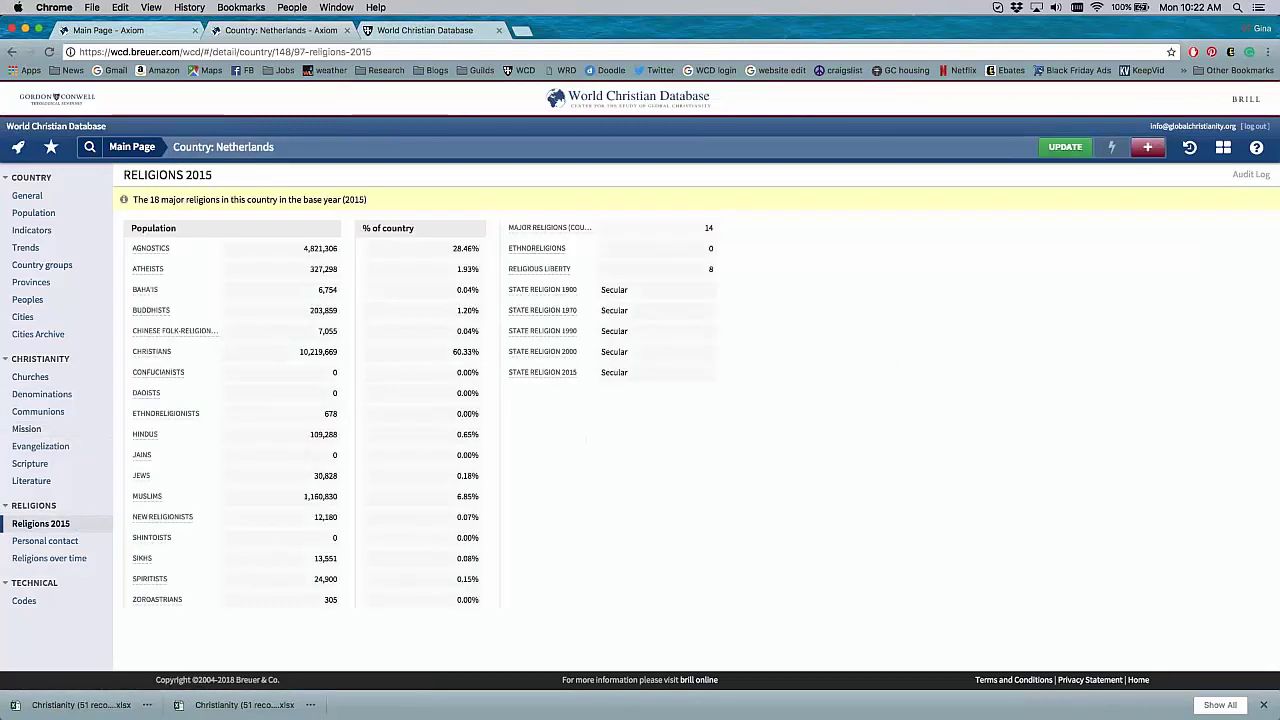
pyautogui.click(71, 202)
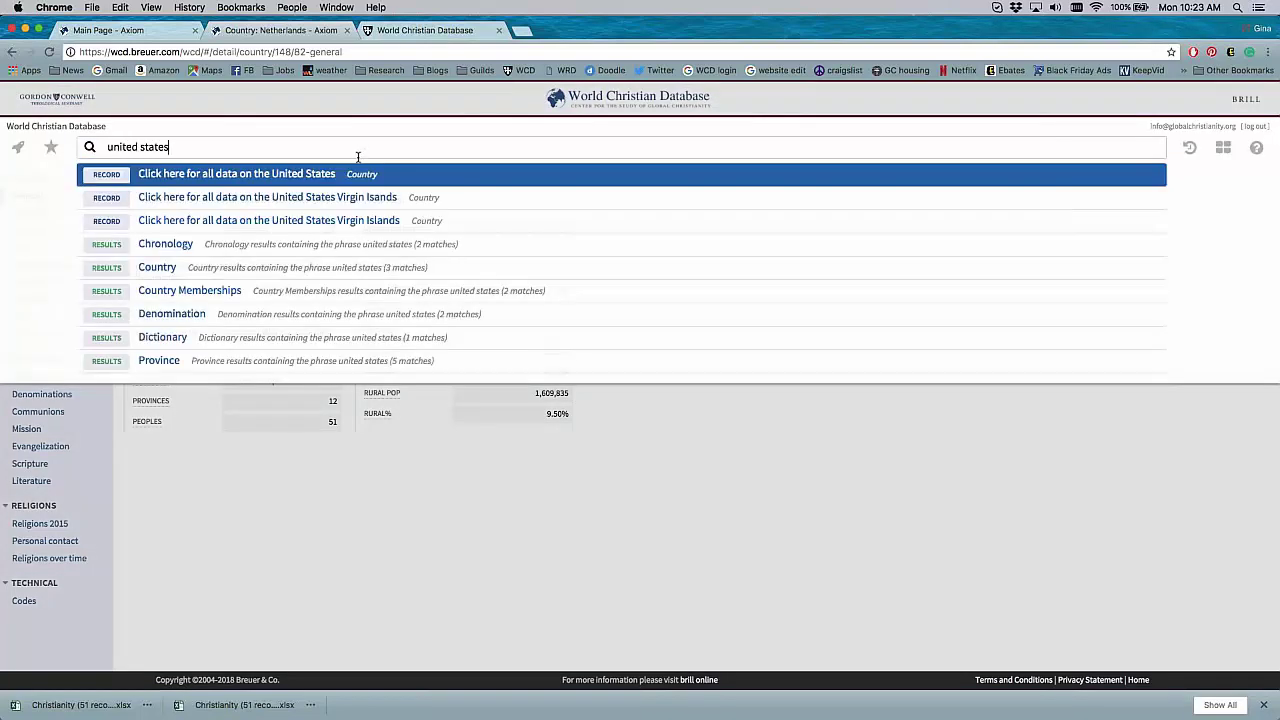
# - Search for "united states", open the United States country record and sort its denominations by Affiliated 2015 from largest to smallest
pyautogui.press('Return')
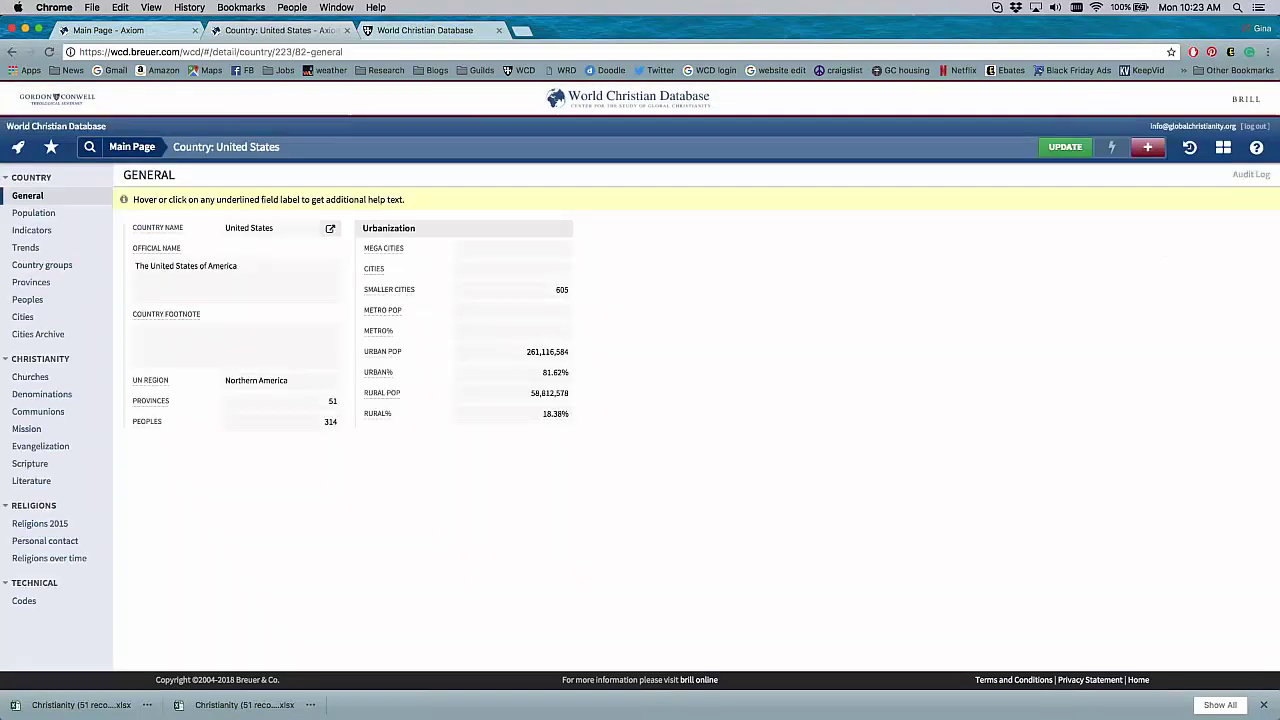
pyautogui.click(74, 398)
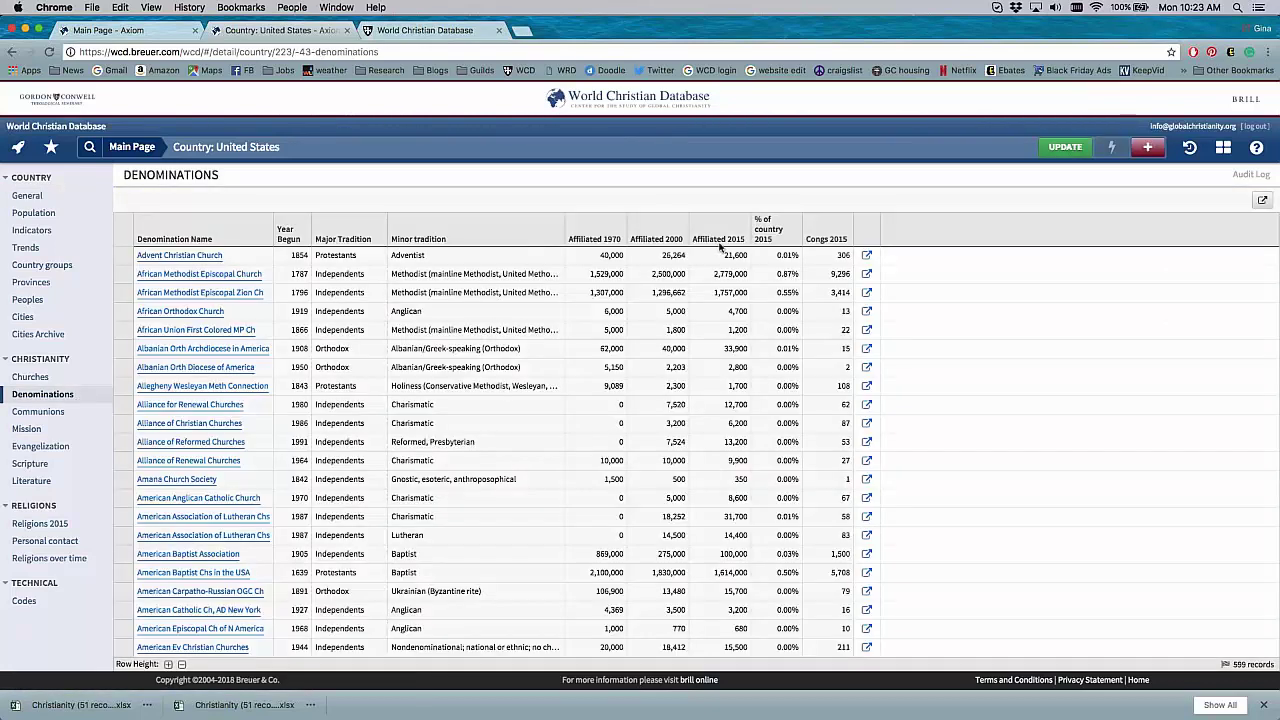
pyautogui.click(720, 241)
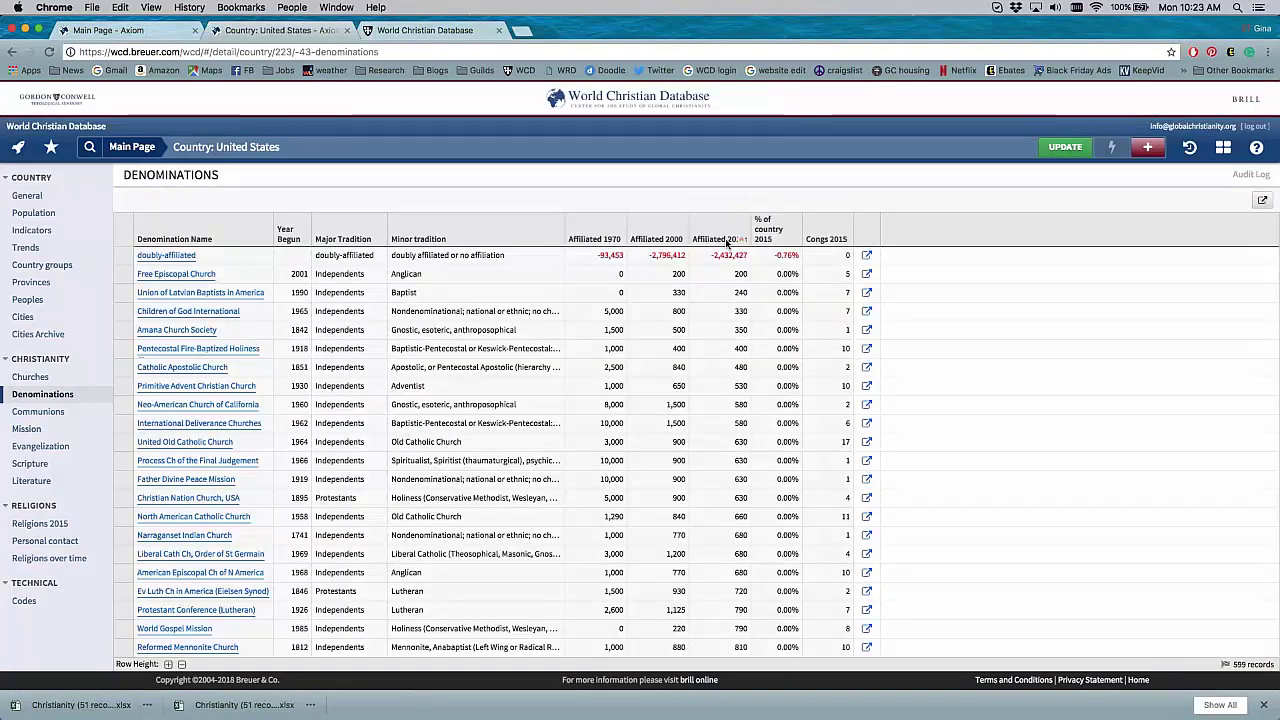
pyautogui.click(724, 242)
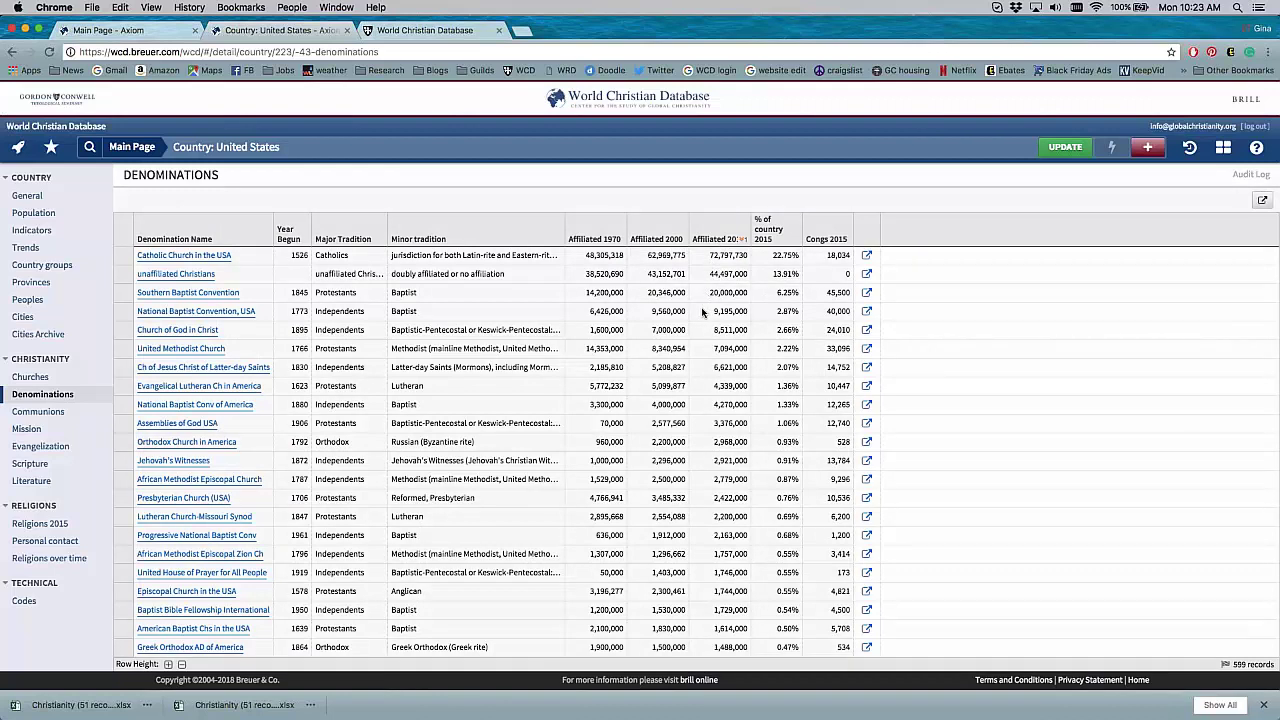
# - Read the Affiliated 2010 help text in the Catholic Church in the USA record and return to the Main Page
pyautogui.click(230, 255)
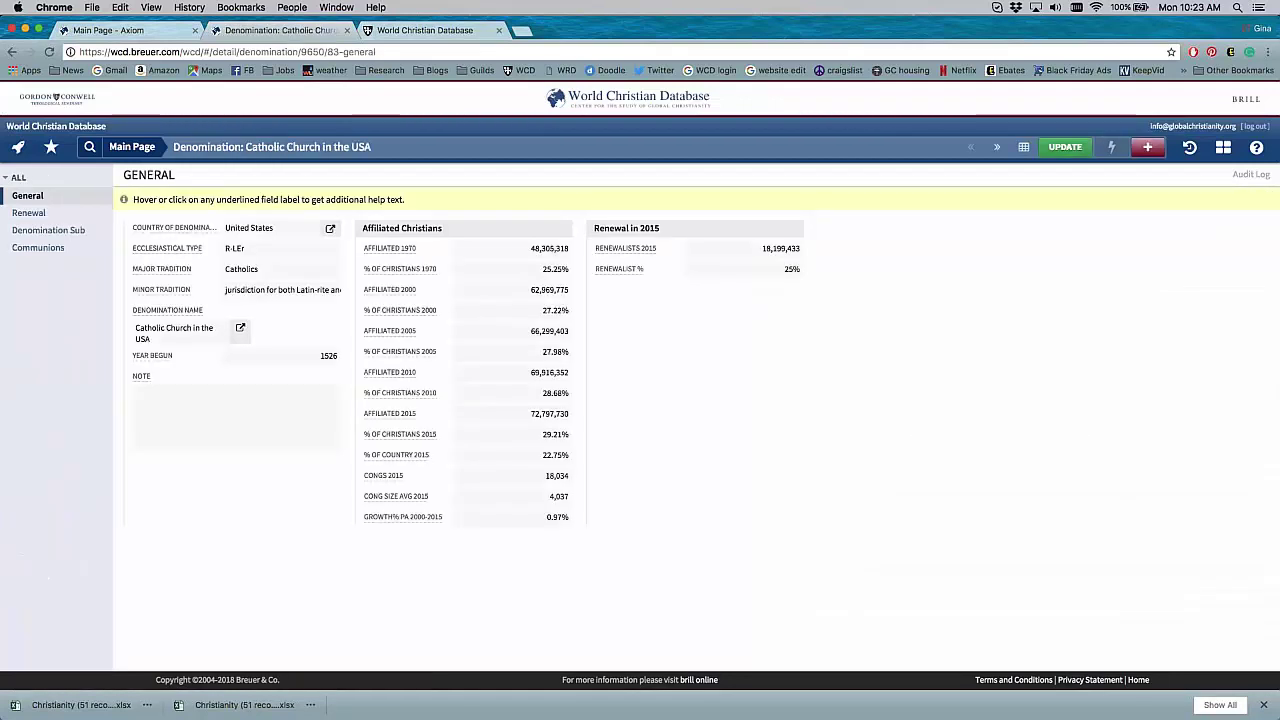
pyautogui.moveTo(389, 372)
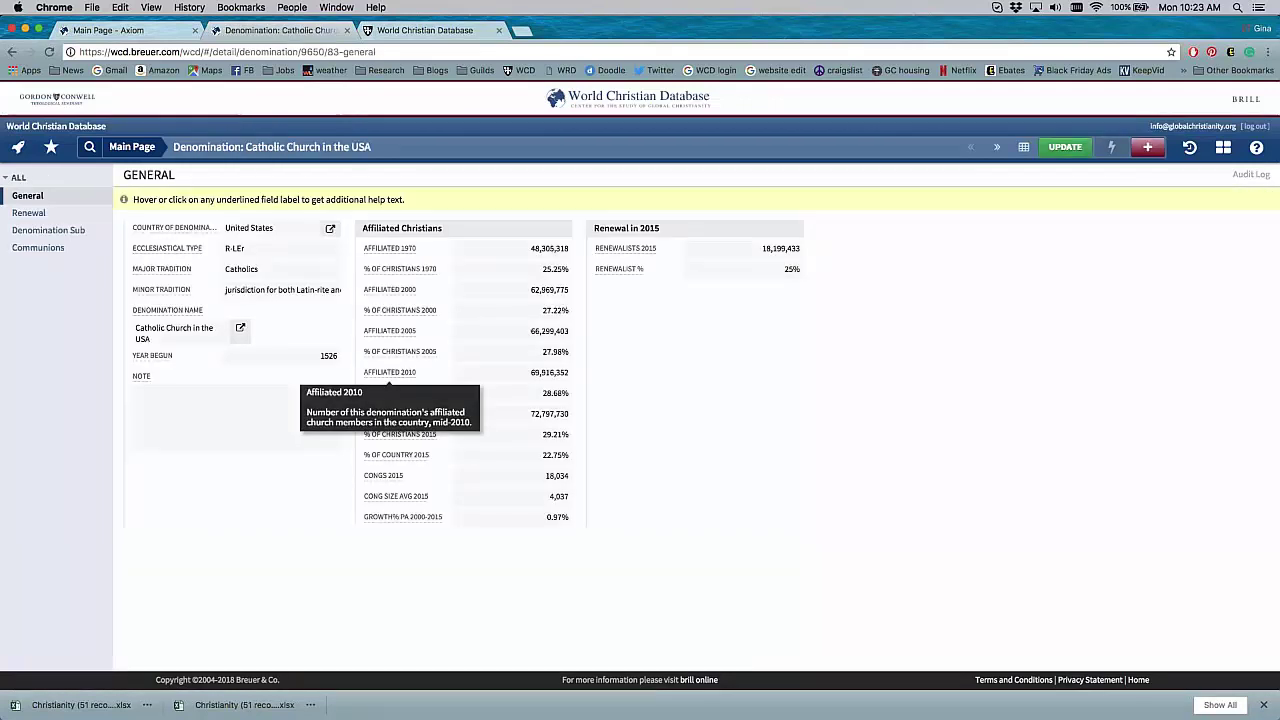
pyautogui.click(131, 146)
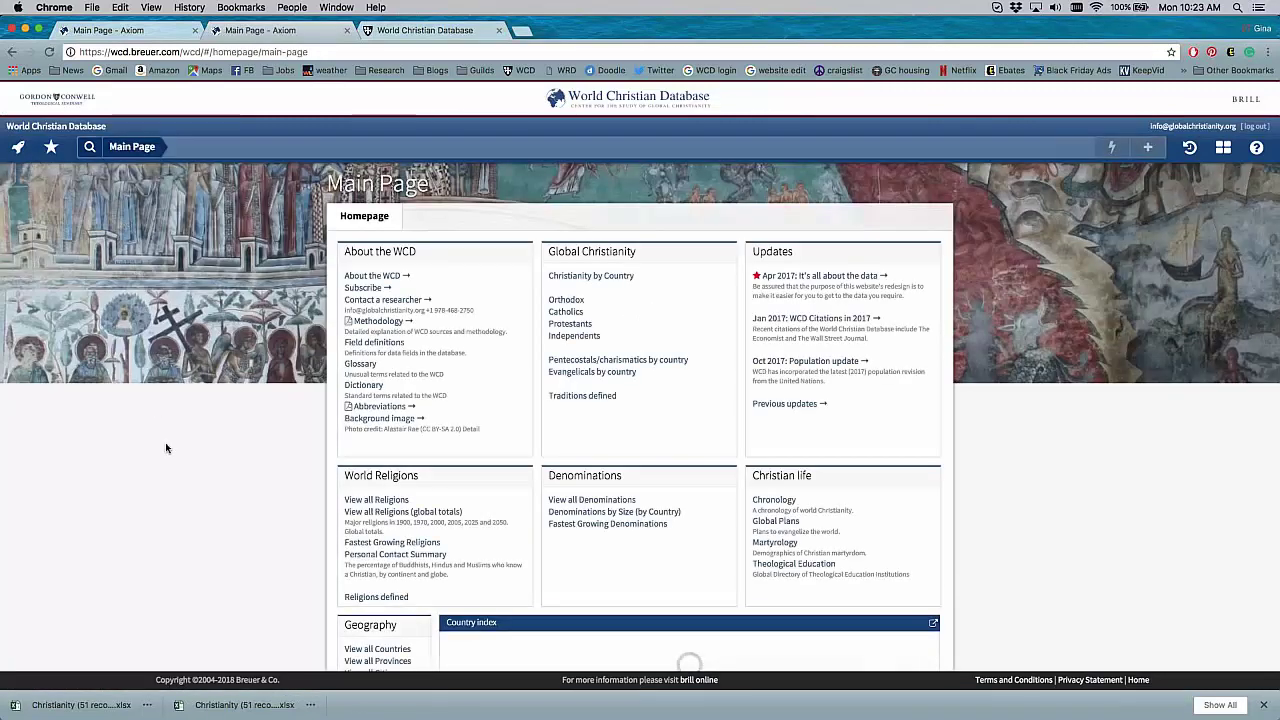